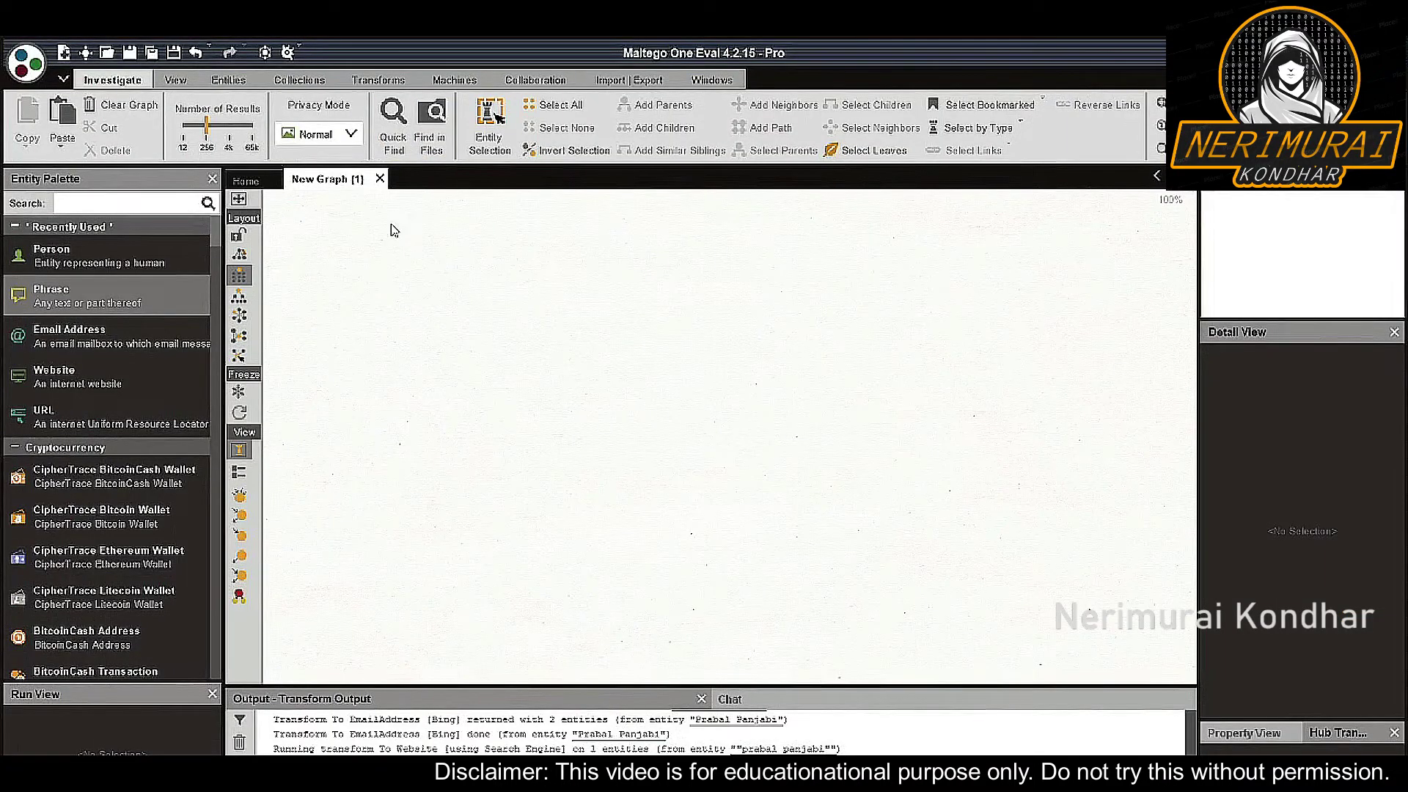
Add a Phrase entity to the graph whose value is the target's full name in quotes
drag(157, 300, 718, 302)
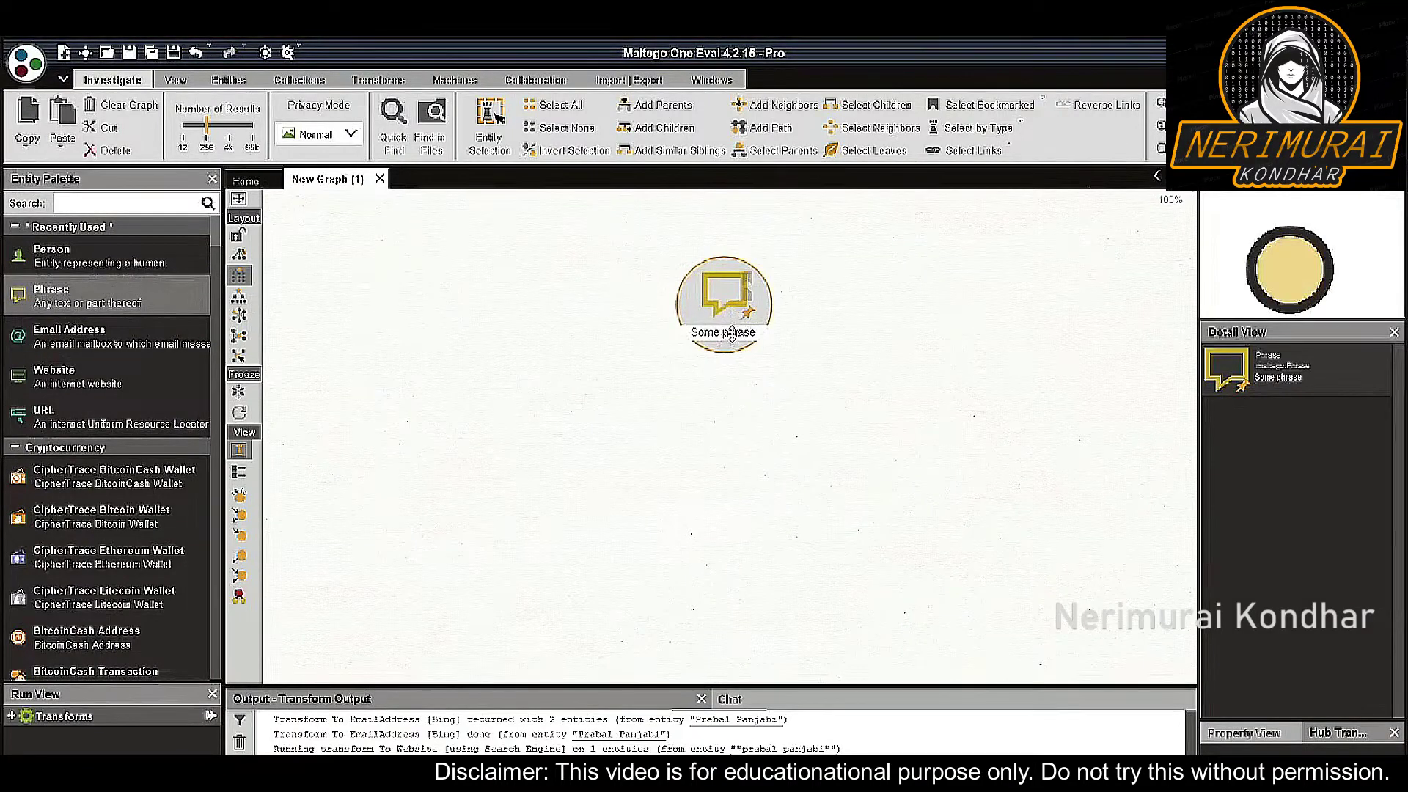
click(731, 334)
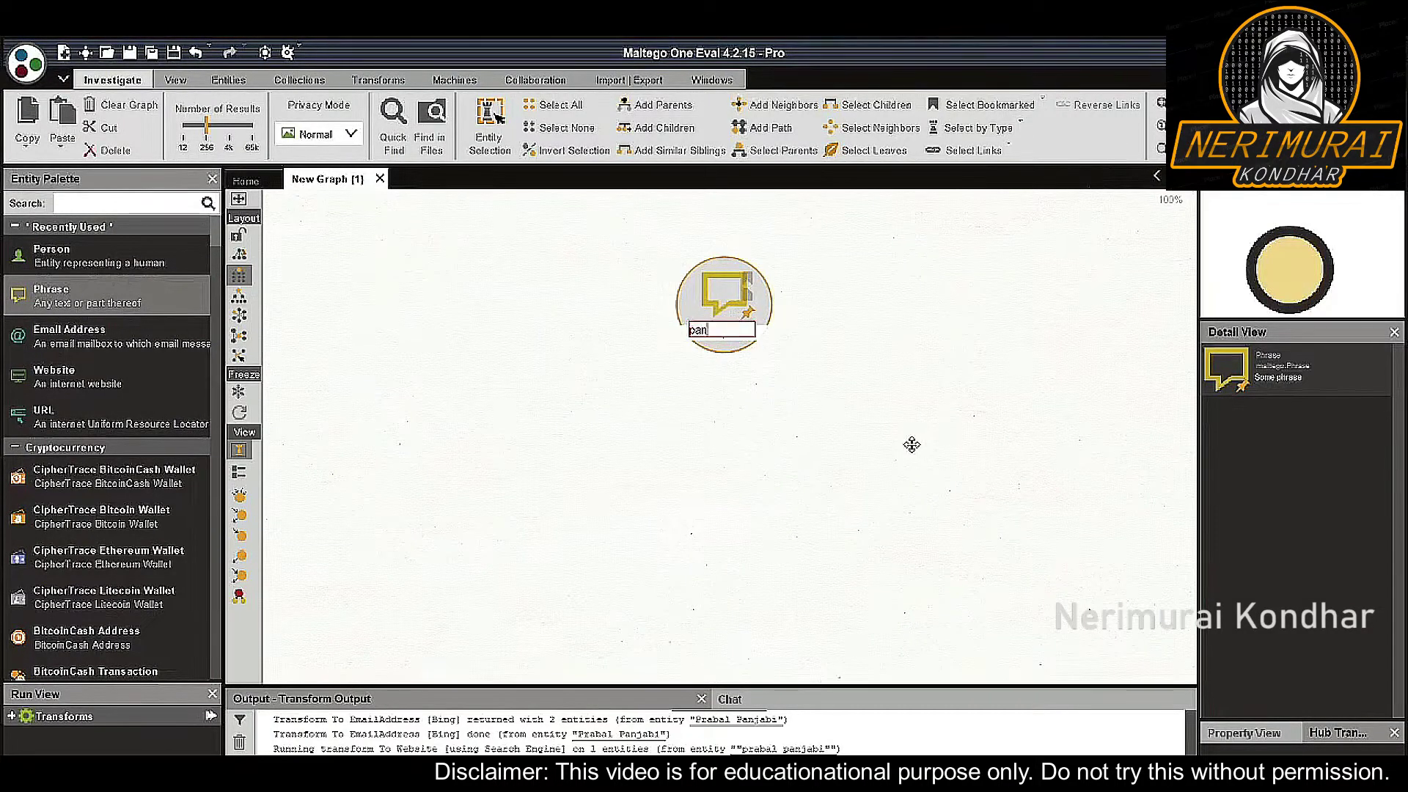
key(Left)
key(Left)
key(Left)
key(Left)
key(Left)
text(")
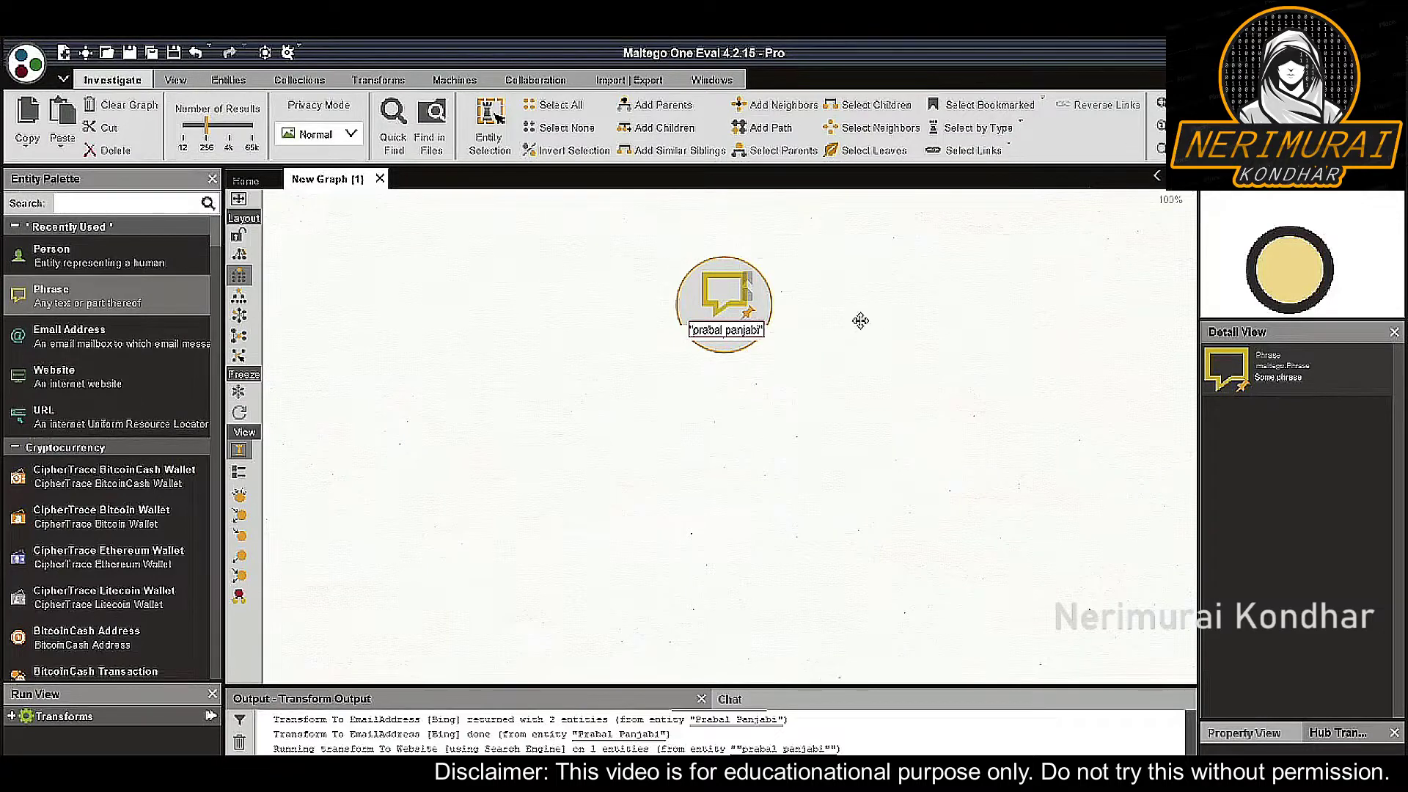
click(860, 321)
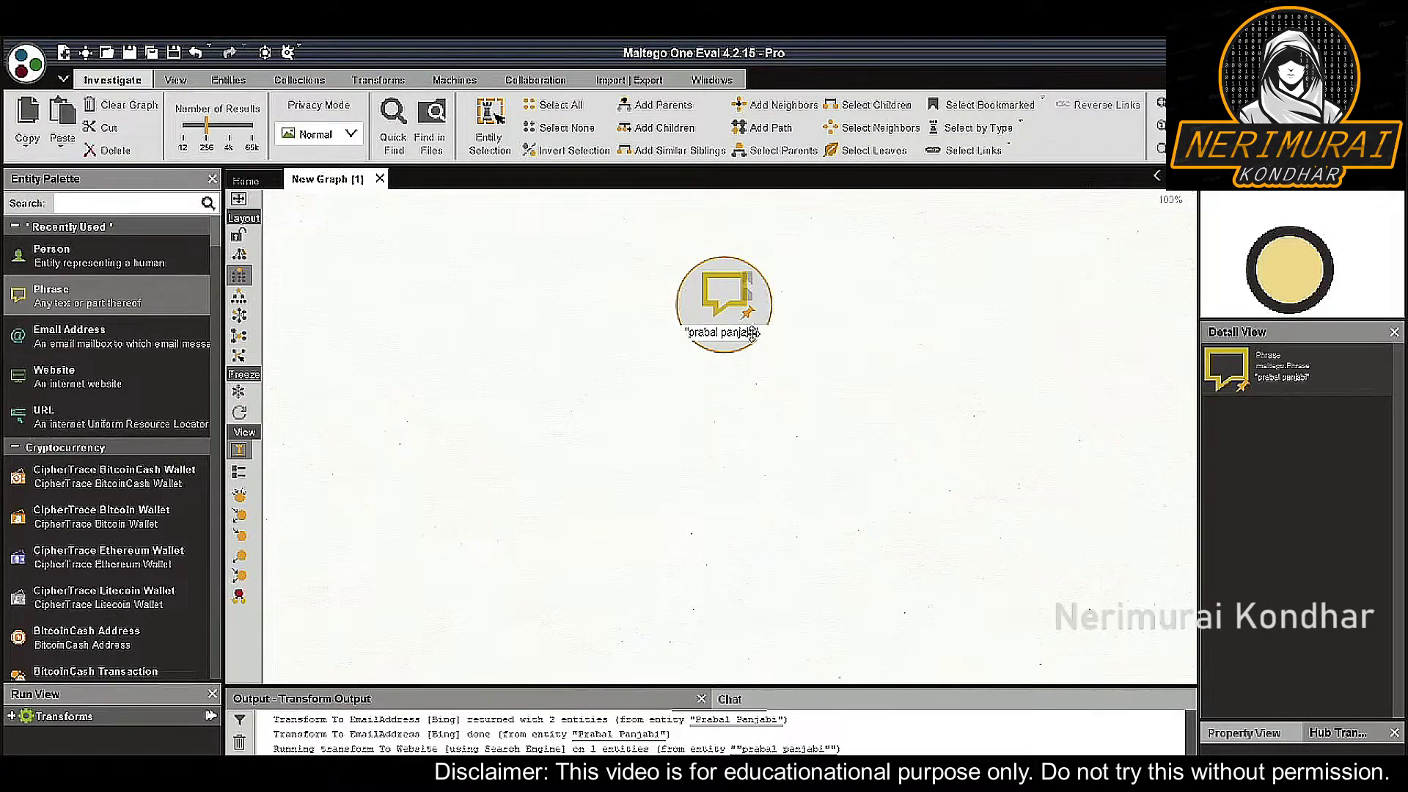
Run To Website [using Search Engine] on the phrase, adding a 256-website collection
right_click(719, 320)
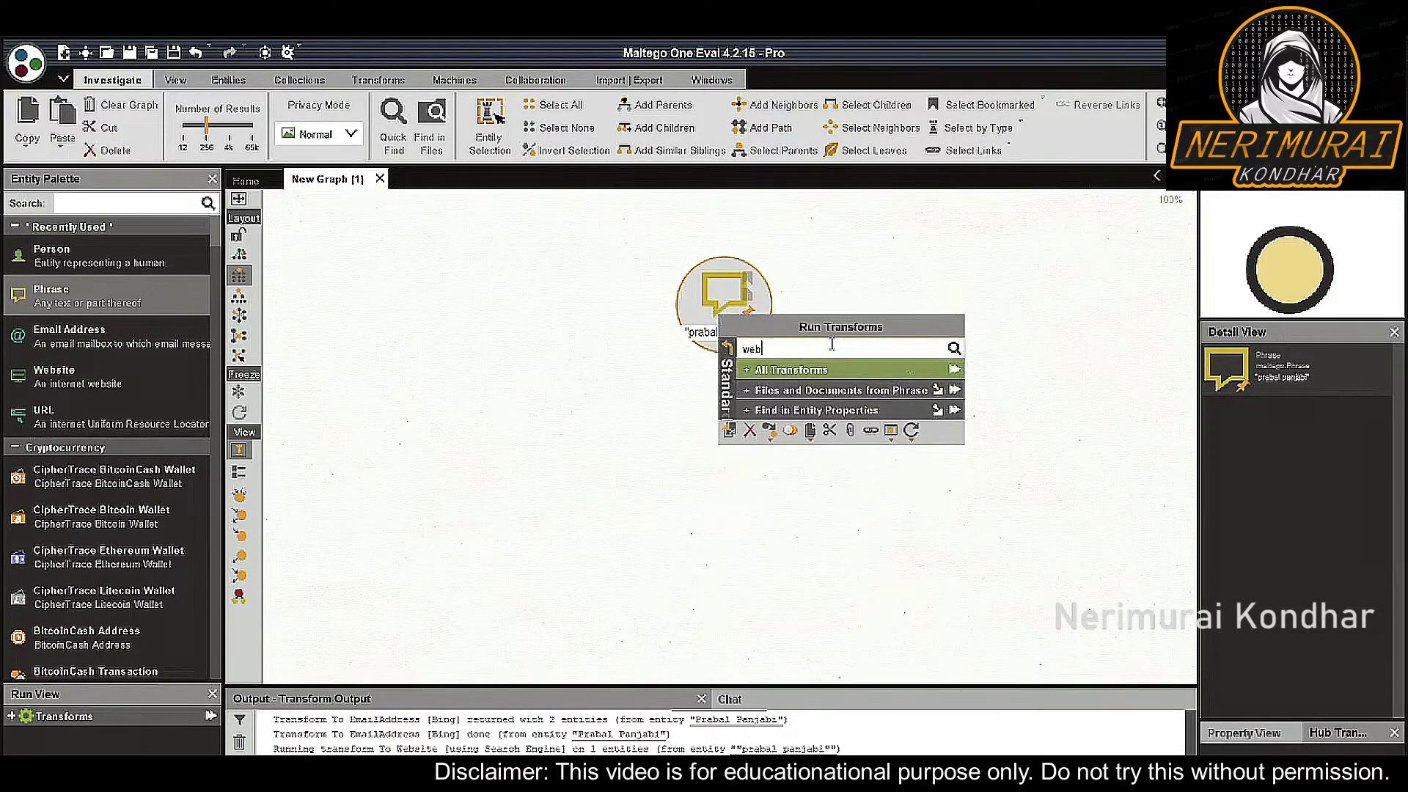
text(website)
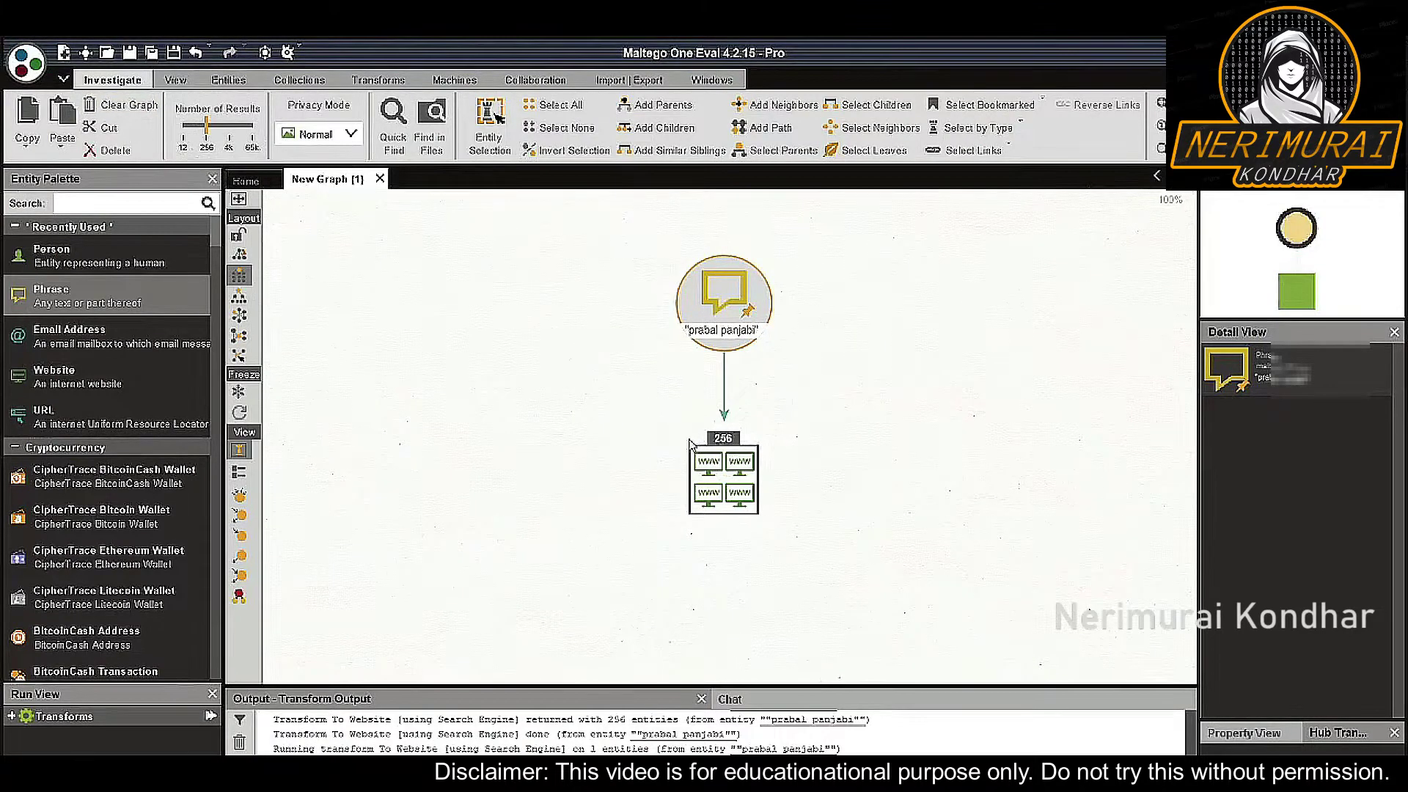
scroll(783, 508, up, 5)
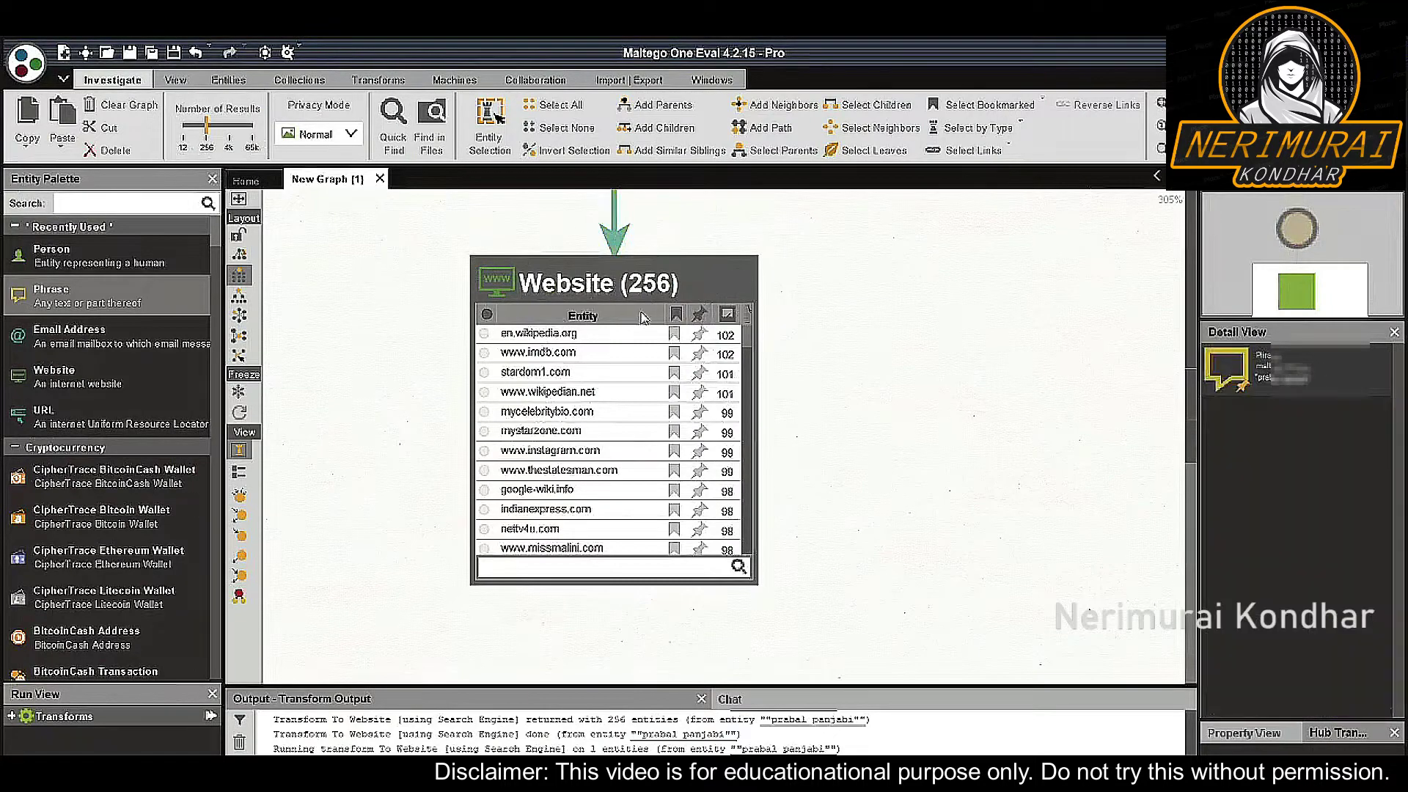
click(618, 334)
click(620, 355)
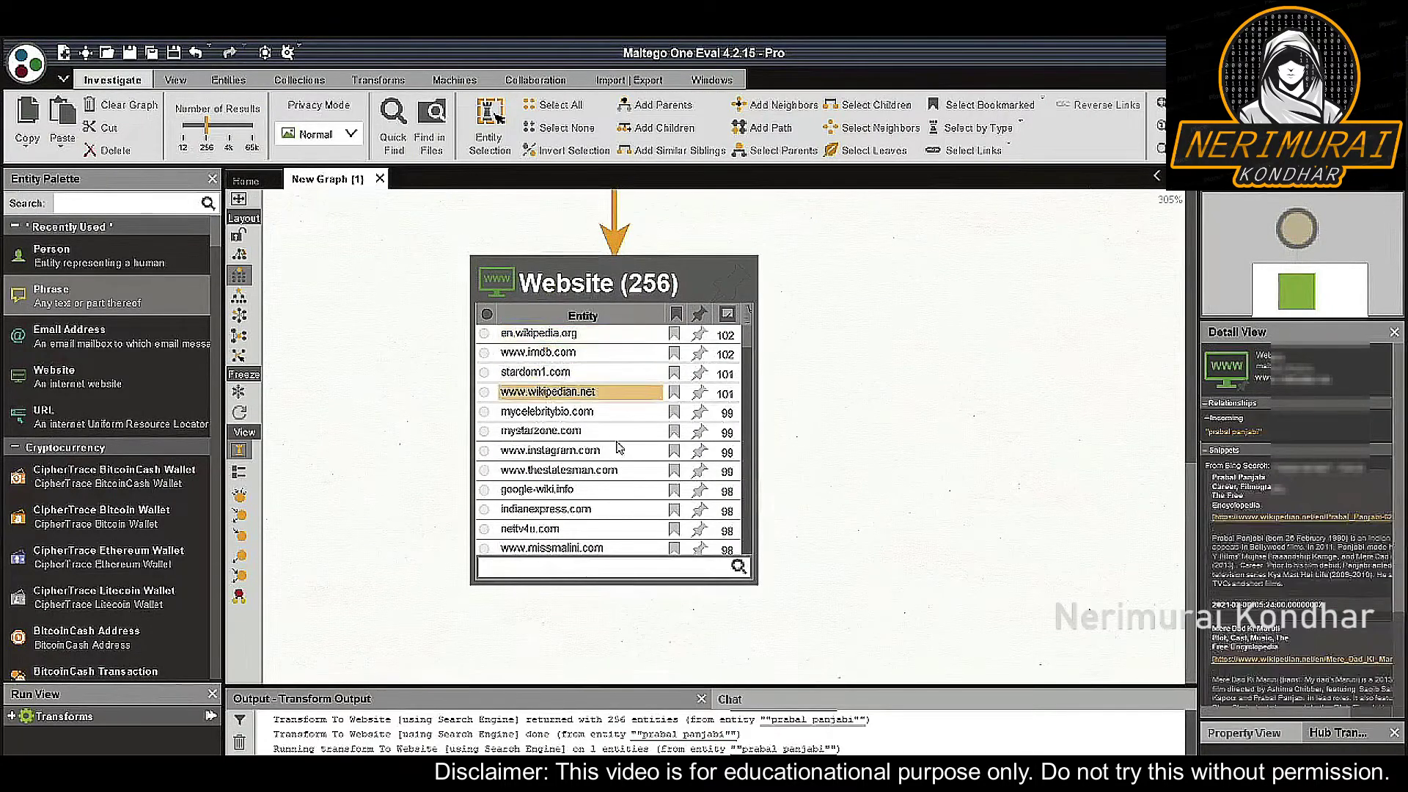
click(608, 334)
ctrl+click(608, 354)
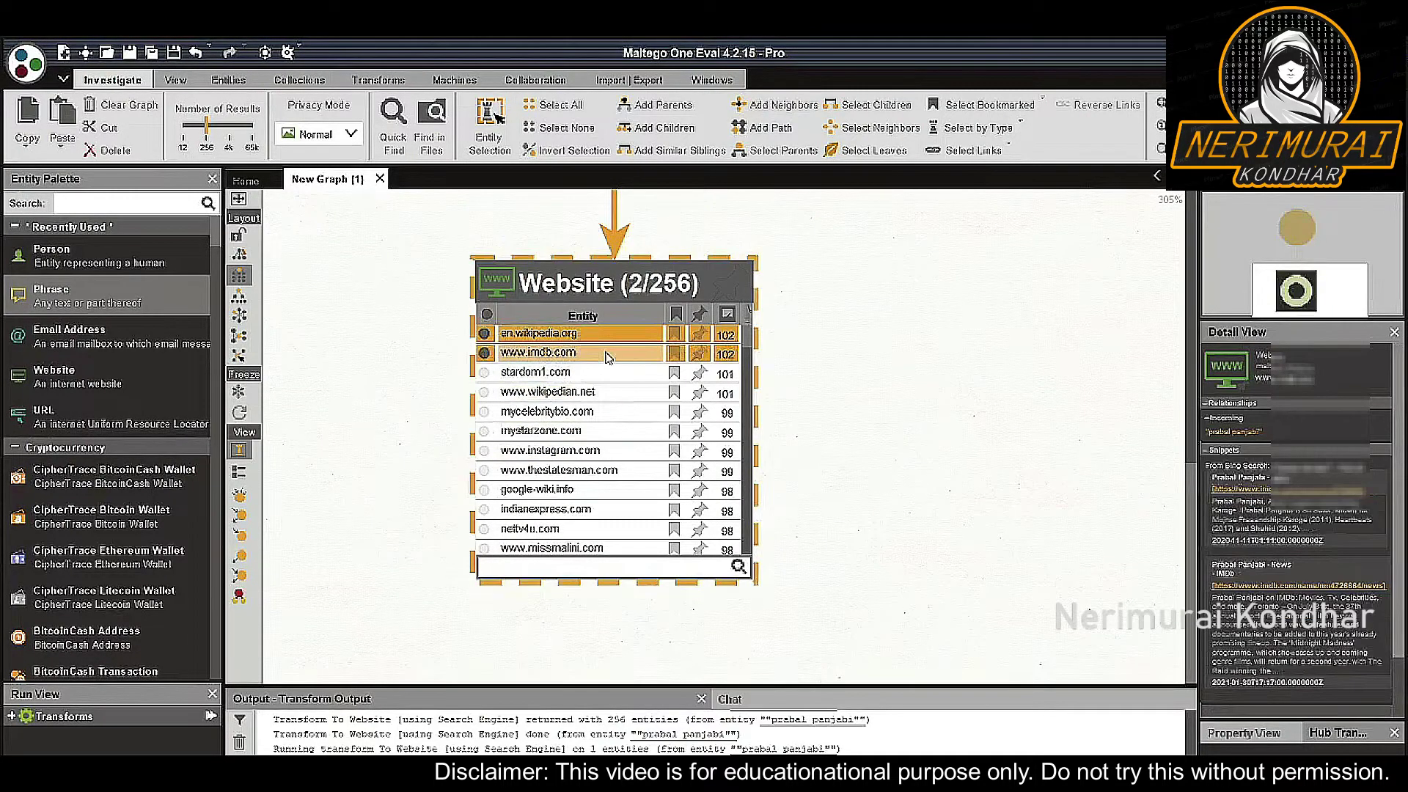
scroll(616, 358, down, 2)
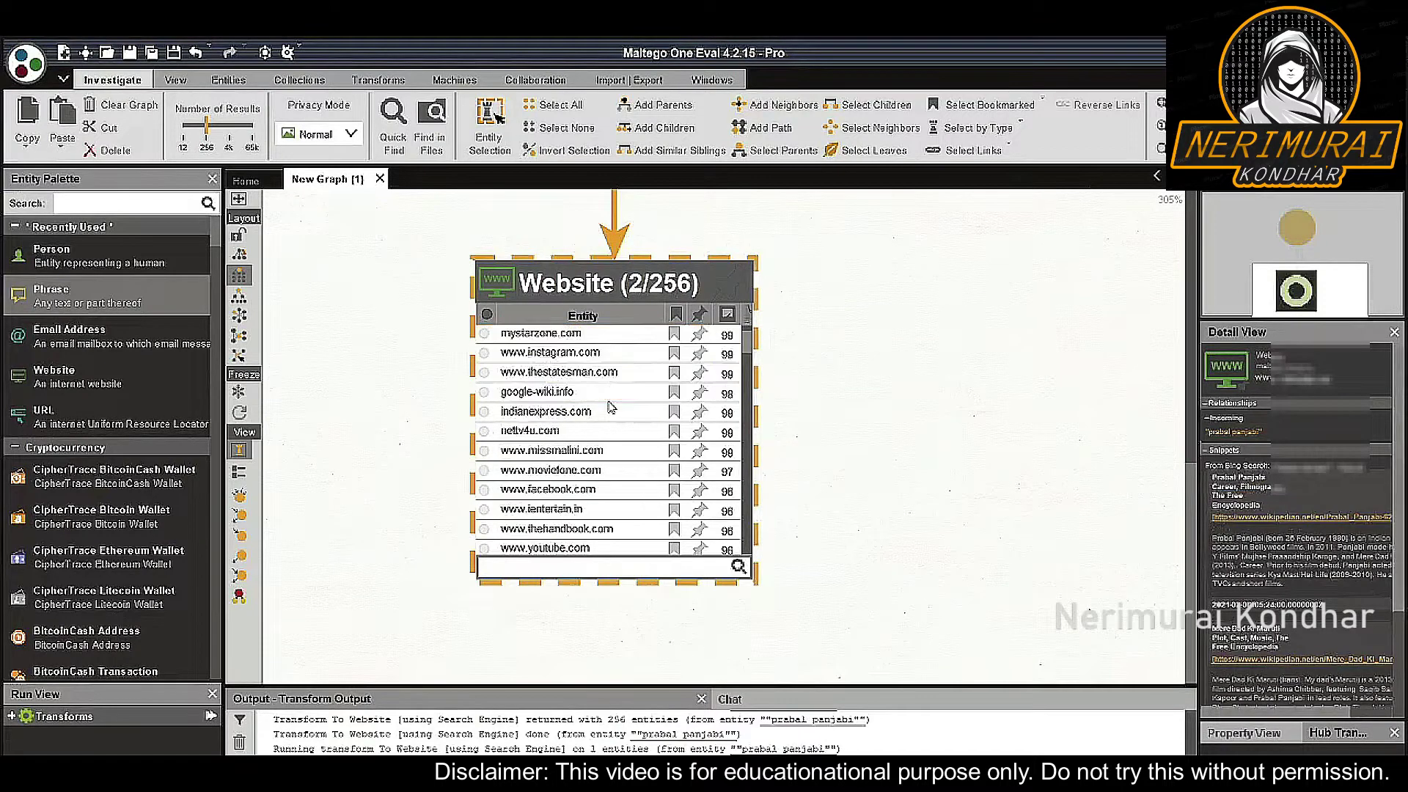
click(620, 355)
scroll(620, 355, up, 2)
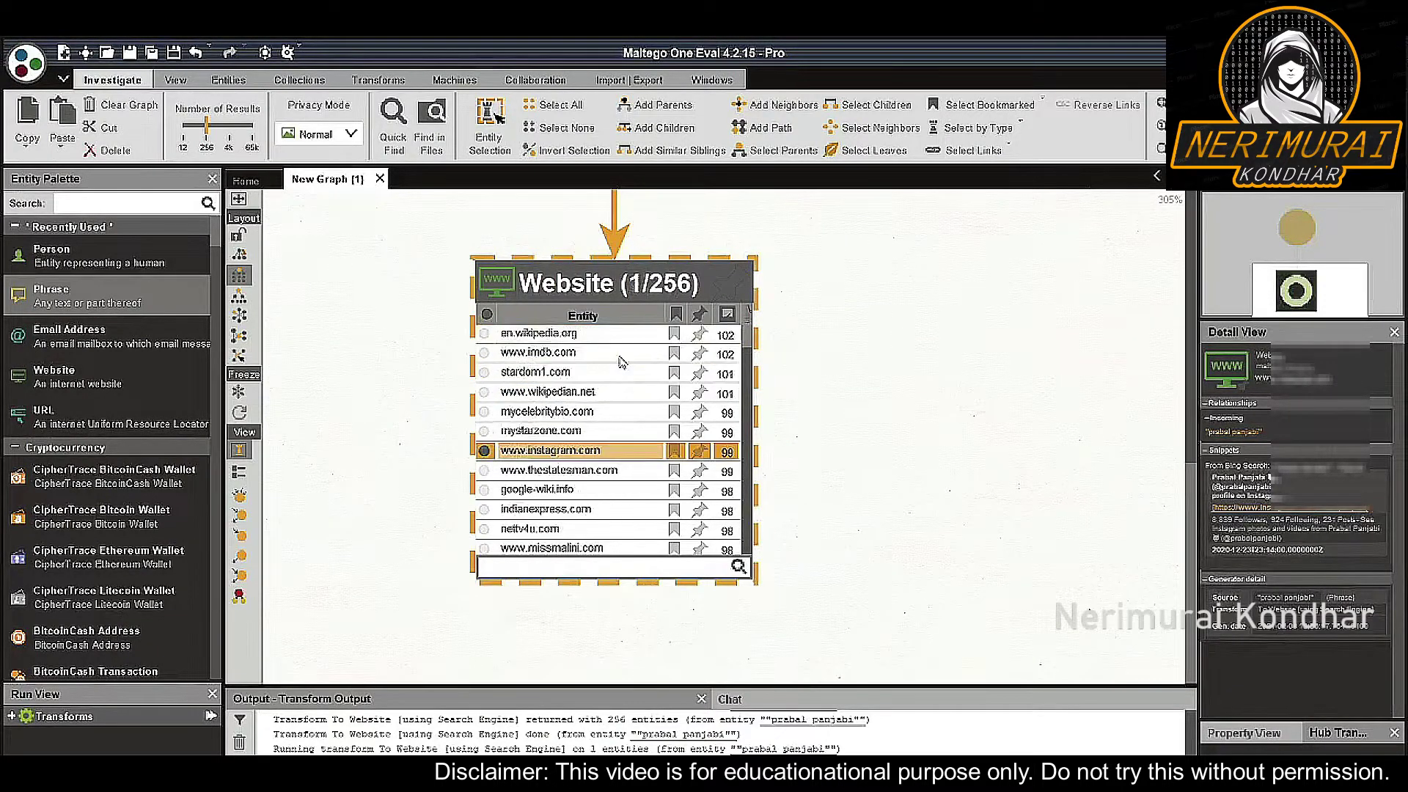
ctrl+click(620, 335)
ctrl+click(619, 355)
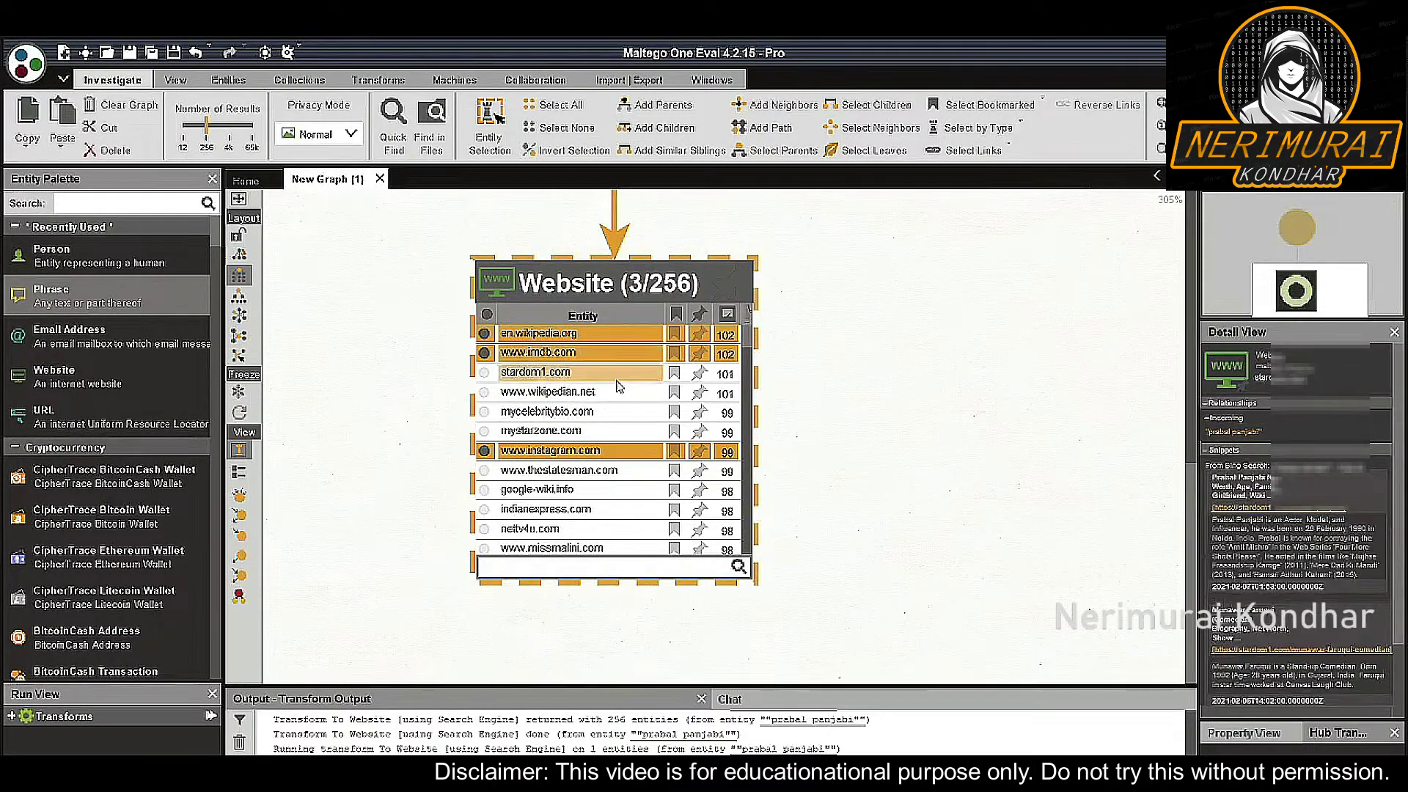
scroll(620, 366, down, 2)
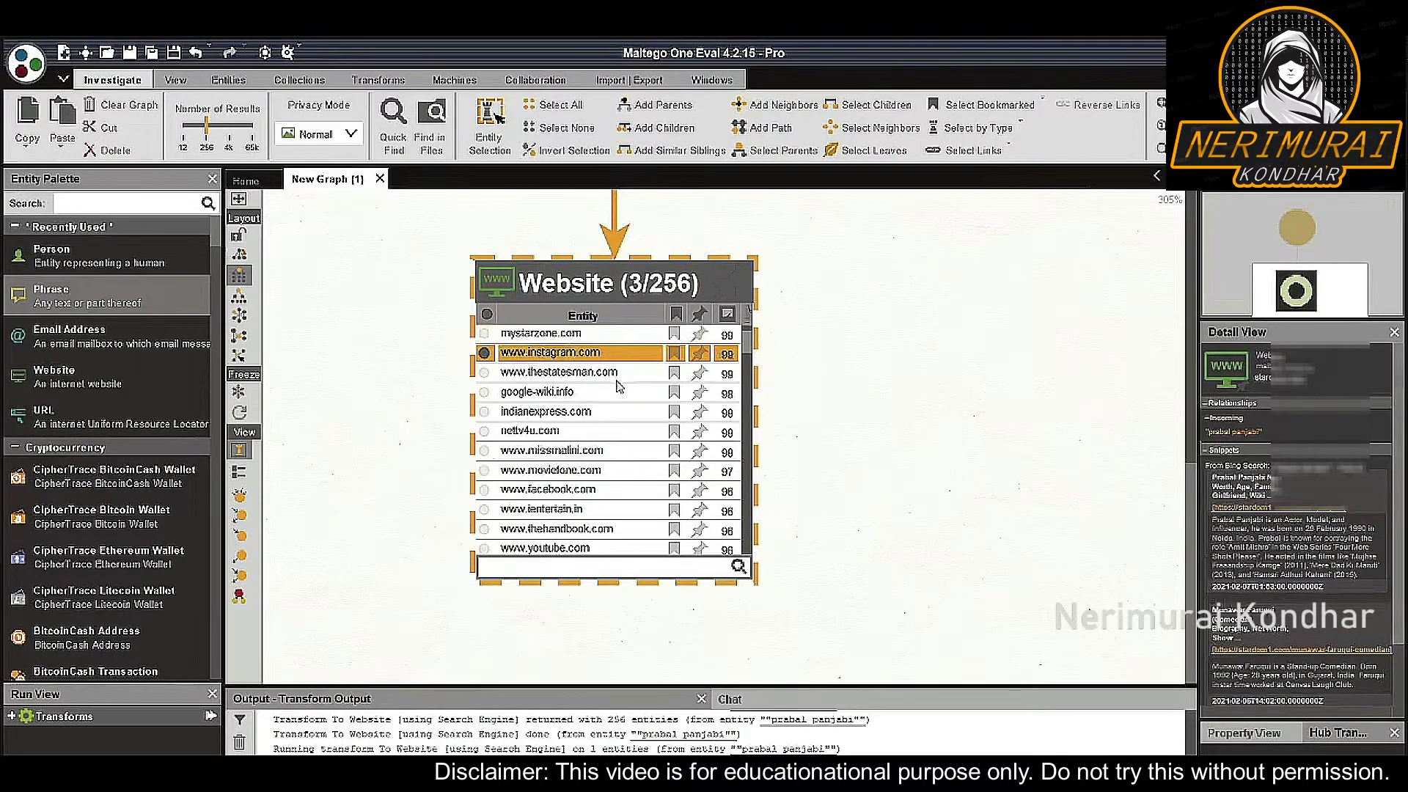
ctrl+click(619, 490)
click(698, 491)
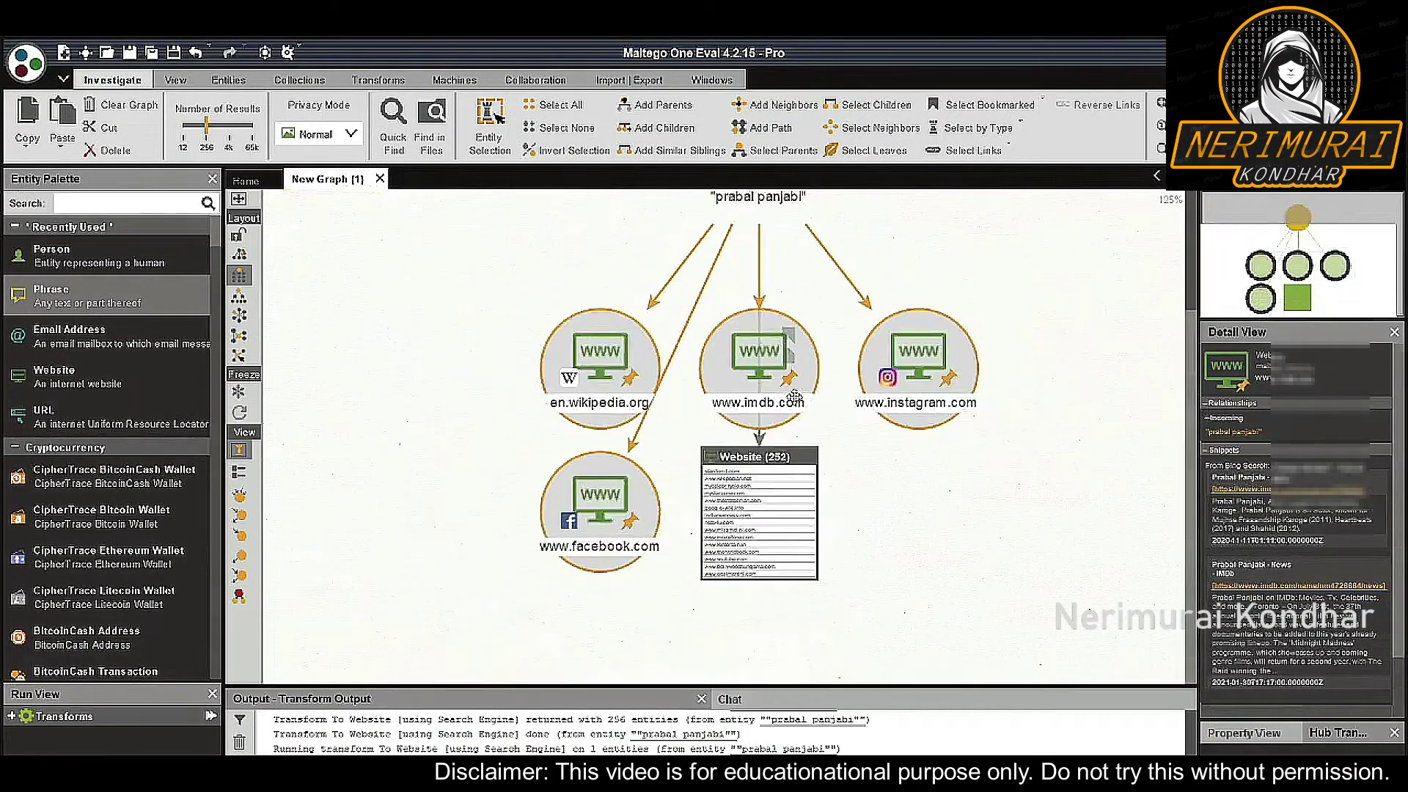
Run To URLs [show Search Engine results] on the four sites, then box-select the seven new URLs
right_click(756, 375)
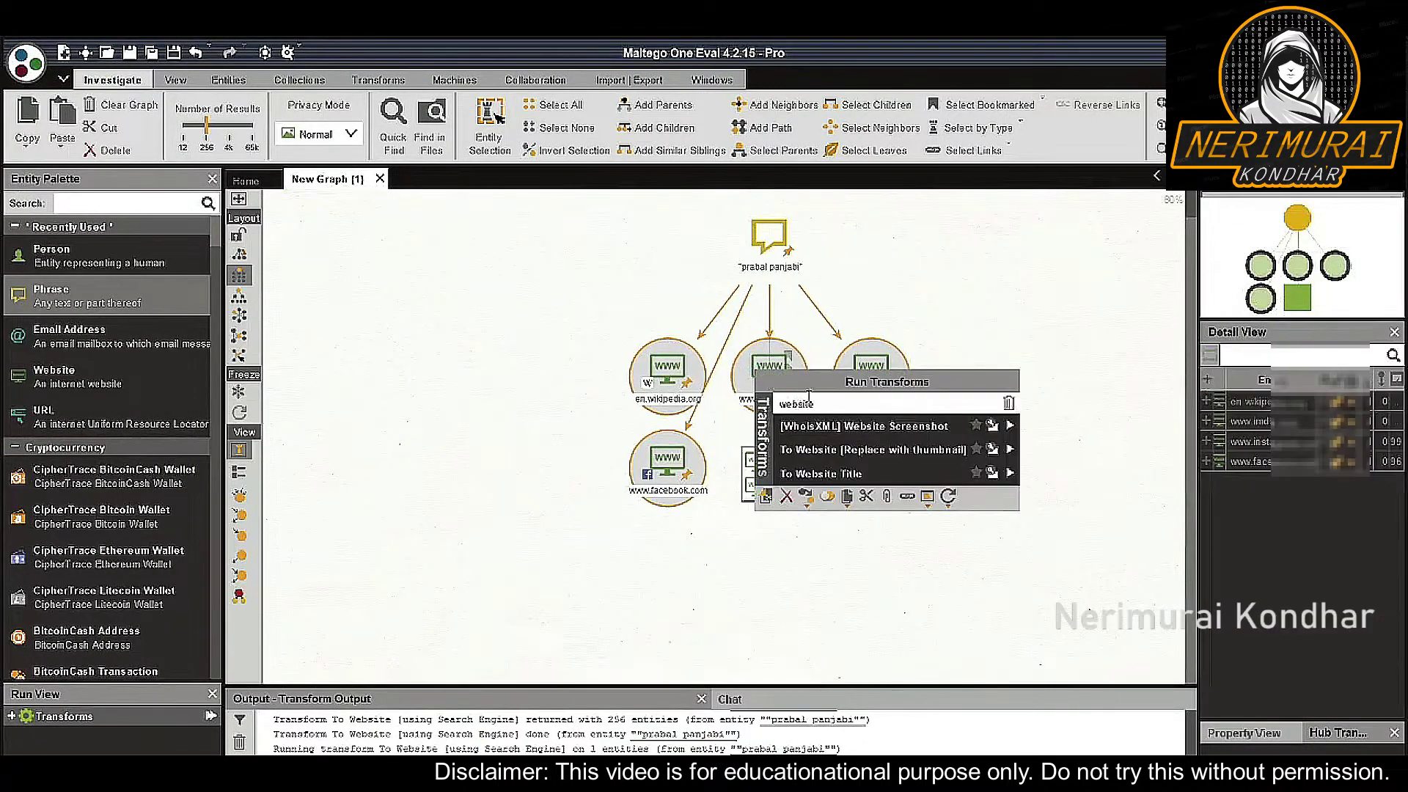
text(url)
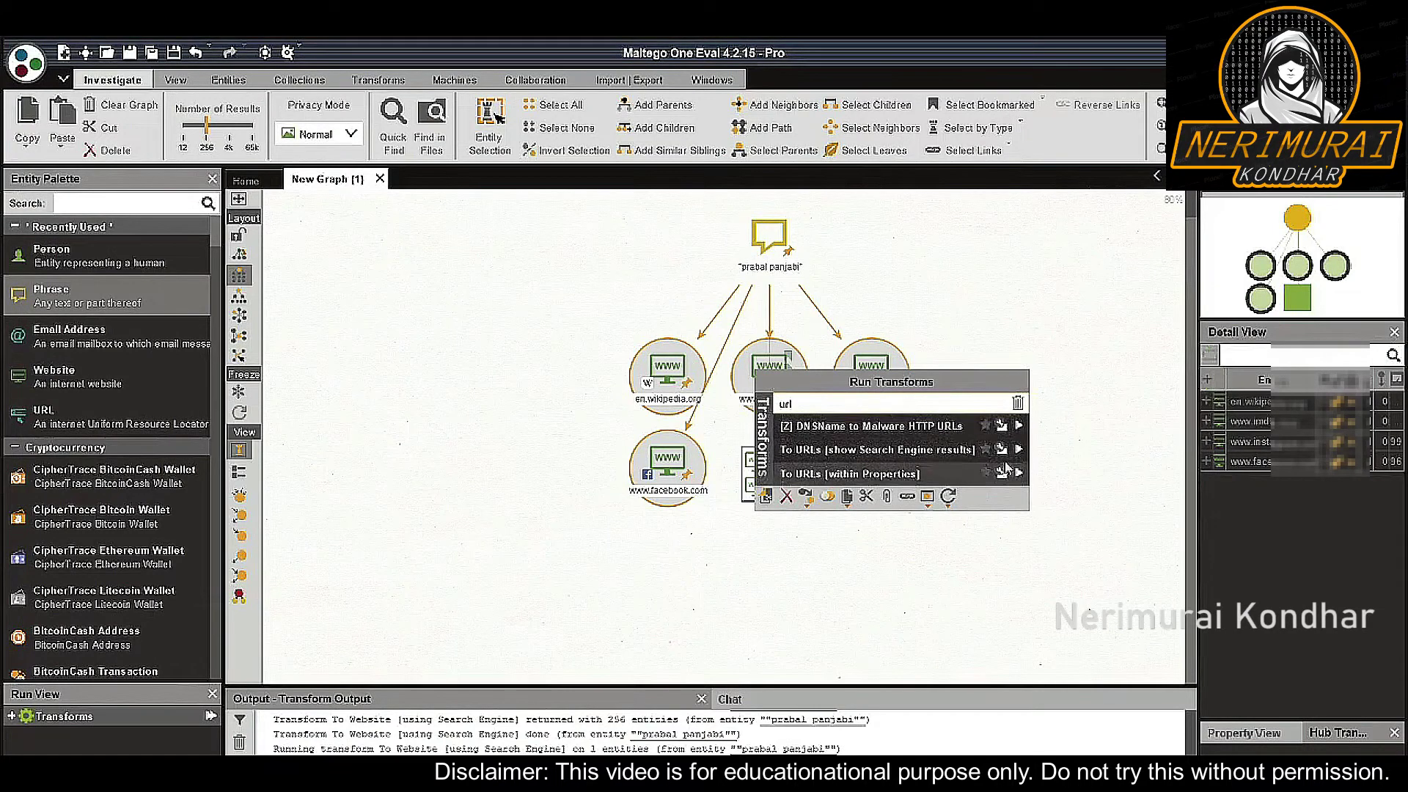
click(1018, 449)
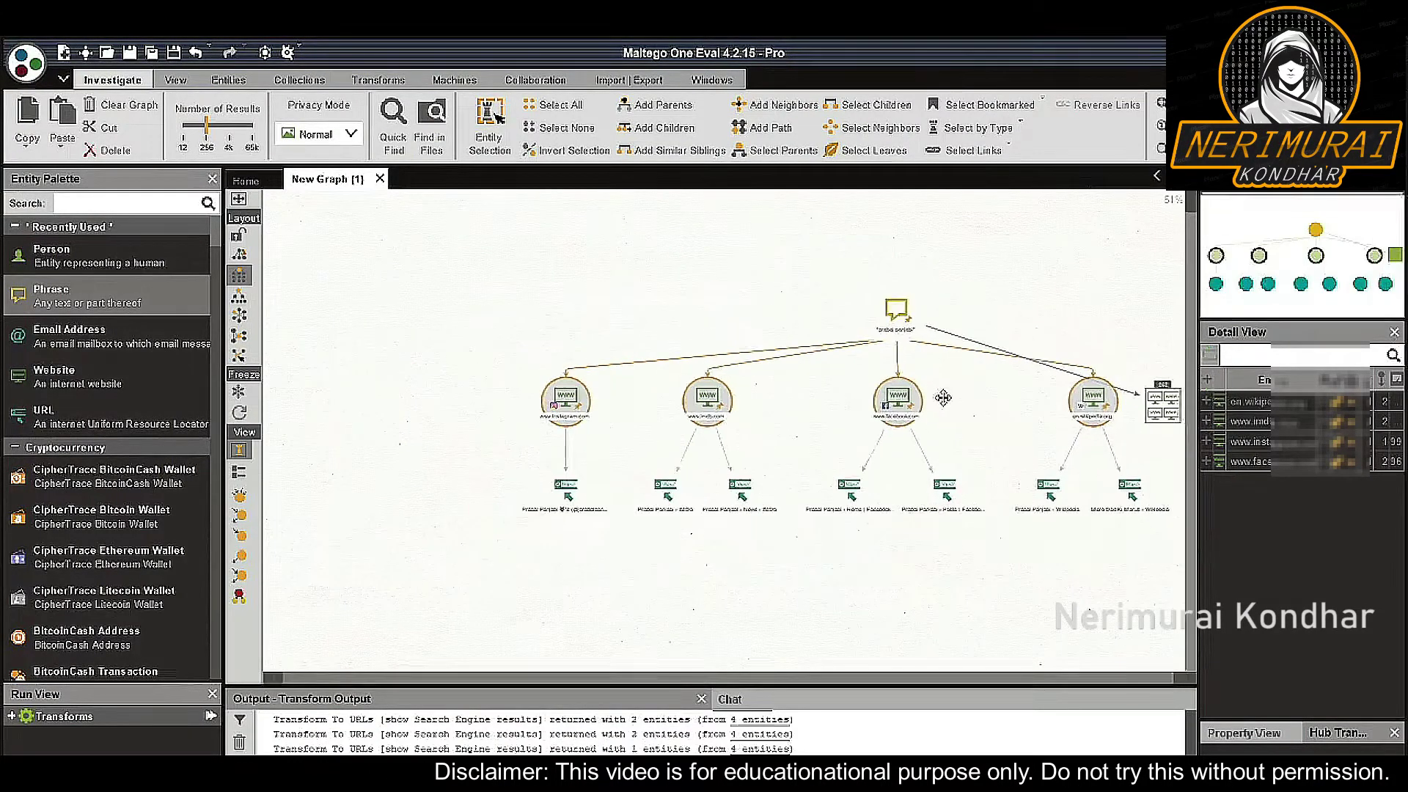
click(990, 503)
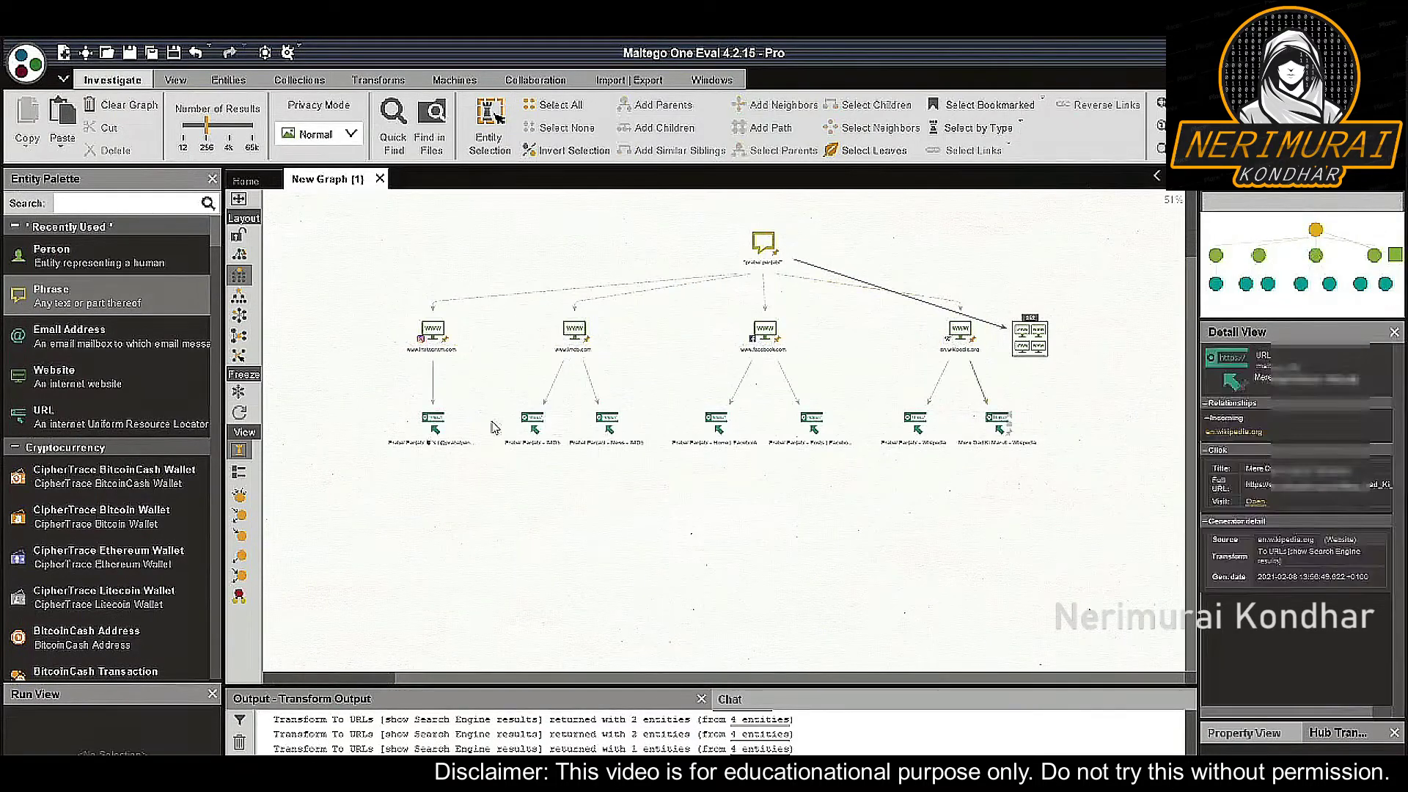
click(1078, 443)
drag(1072, 481, 409, 395)
Run To Entities [IBM Watson] on the URLs to extract people, places and organisations
scroll(669, 480, up, 2)
click(728, 412)
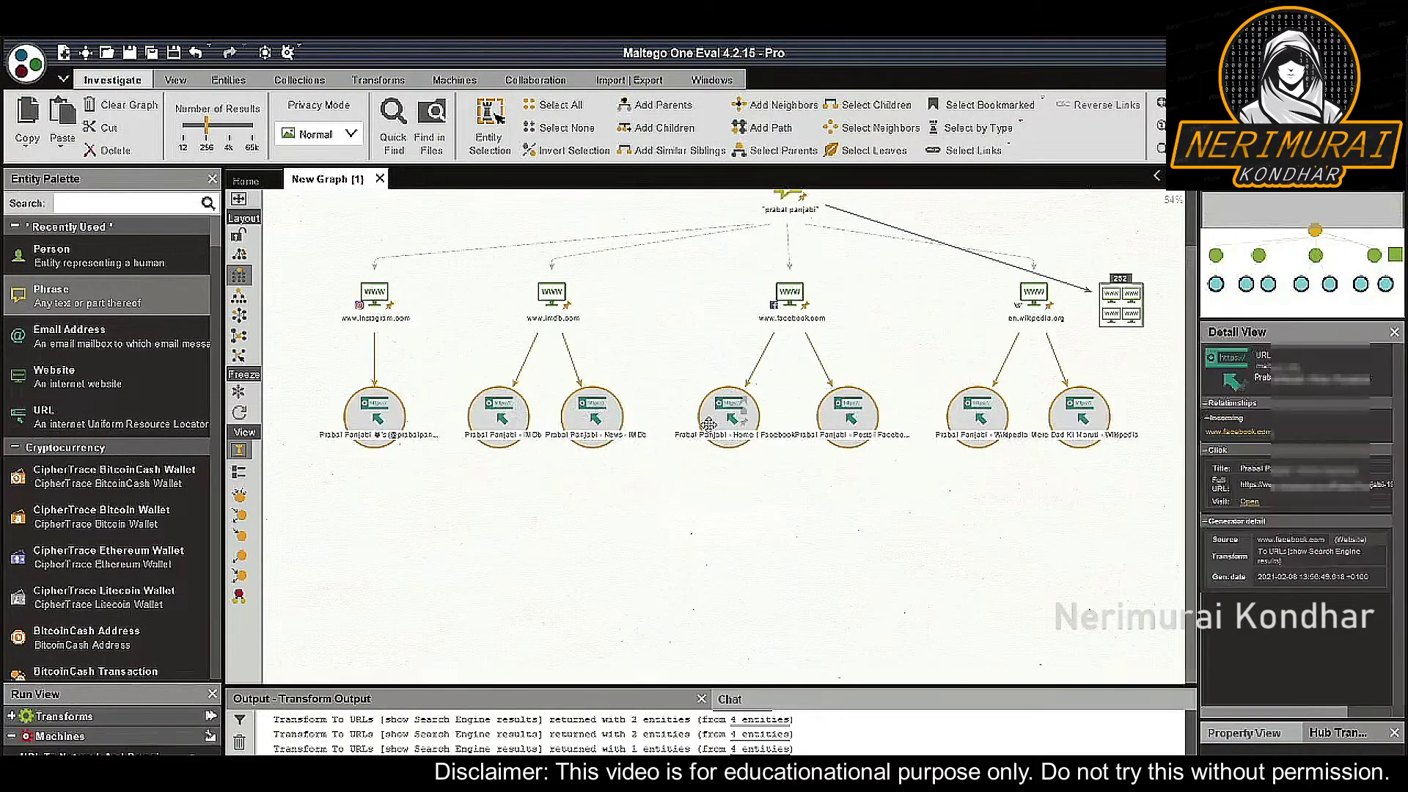
right_click(728, 413)
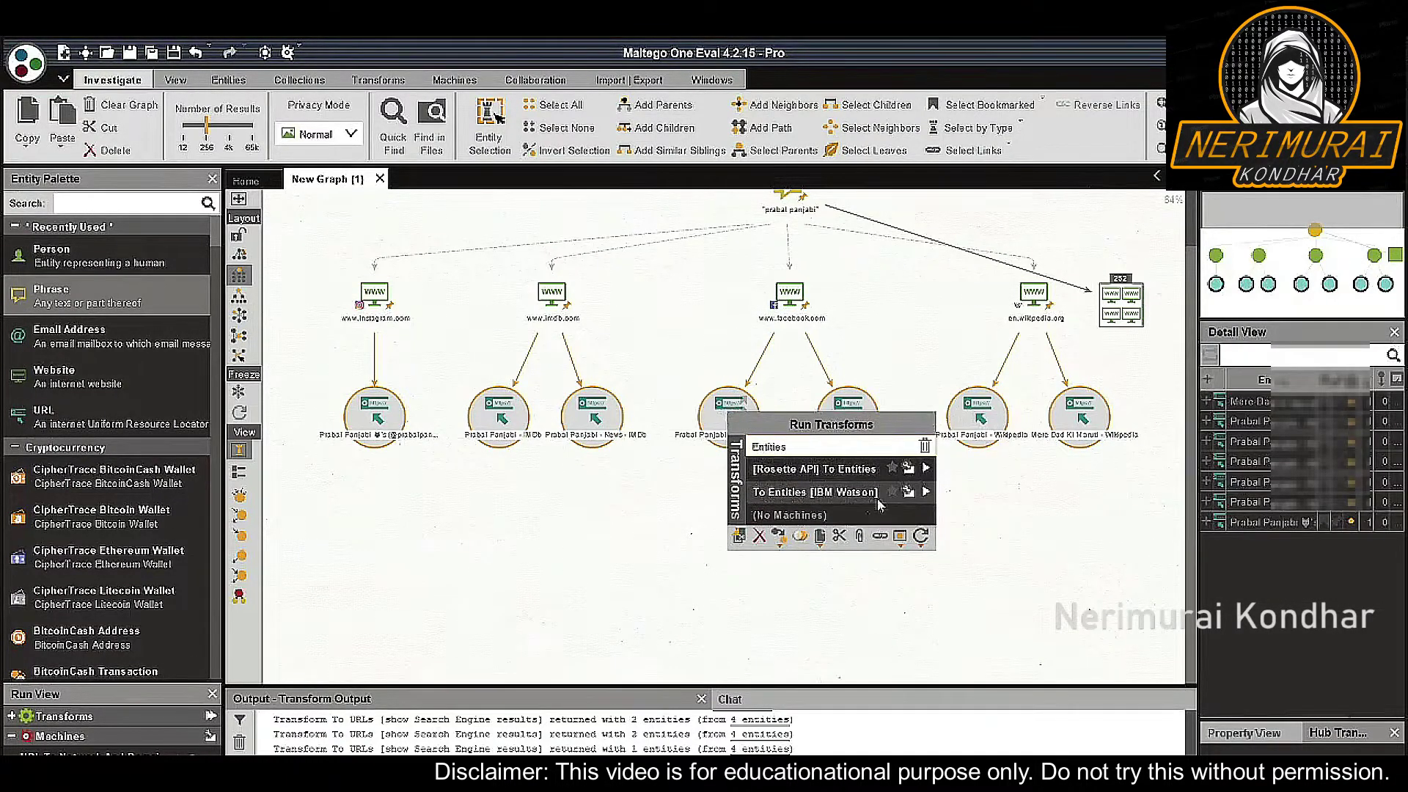
click(928, 496)
Run To Images [Found on web page] on the URLs to add the page images
click(849, 420)
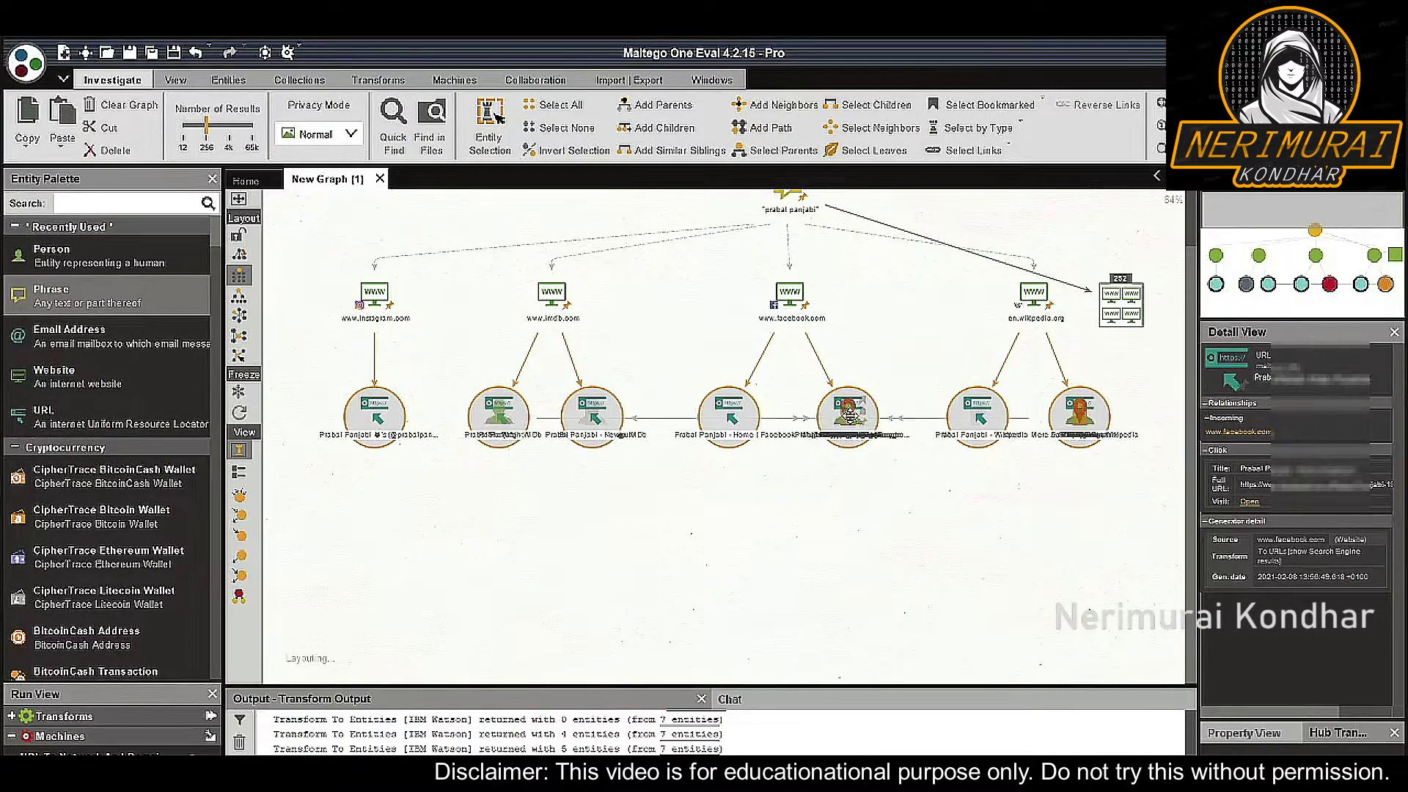
right_click(850, 418)
double_click(917, 448)
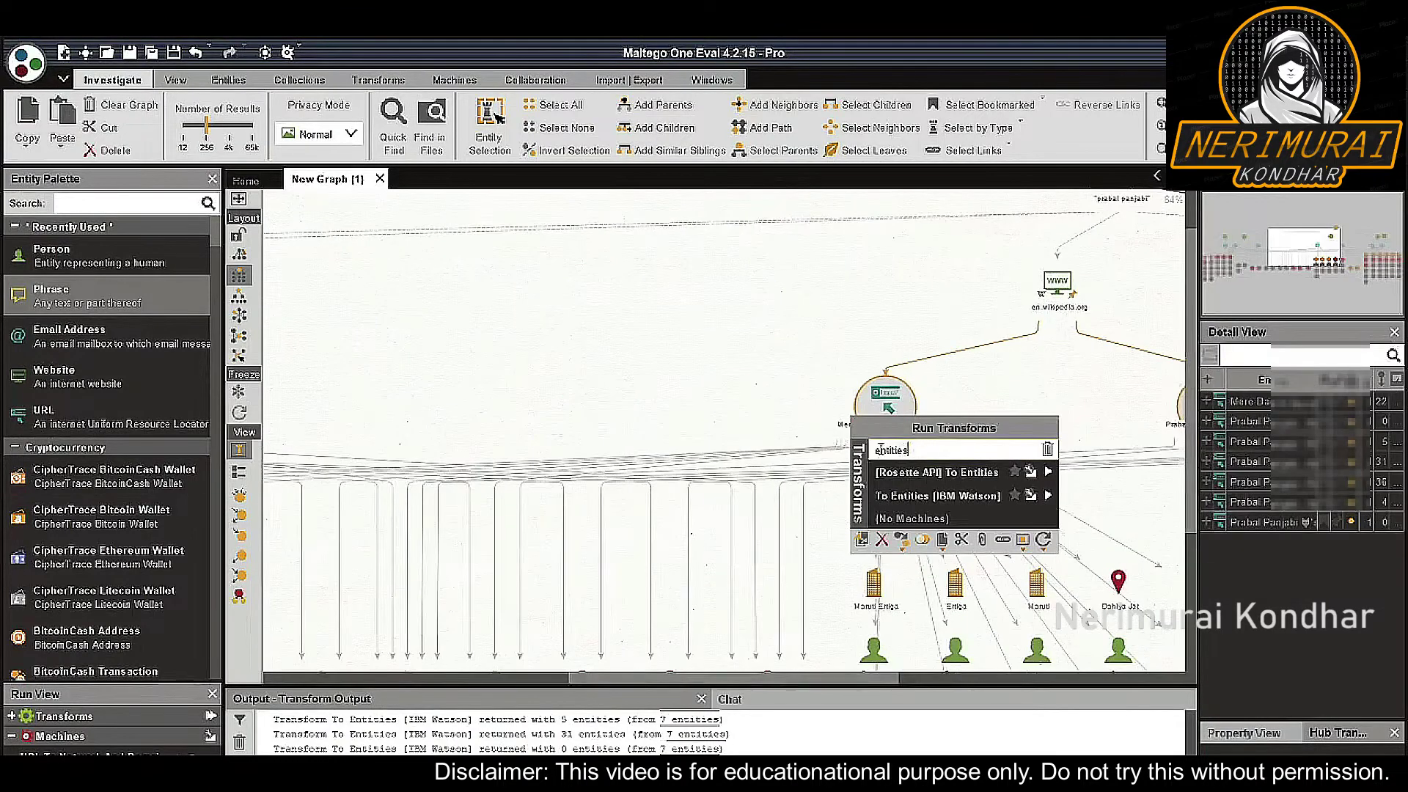
text(images)
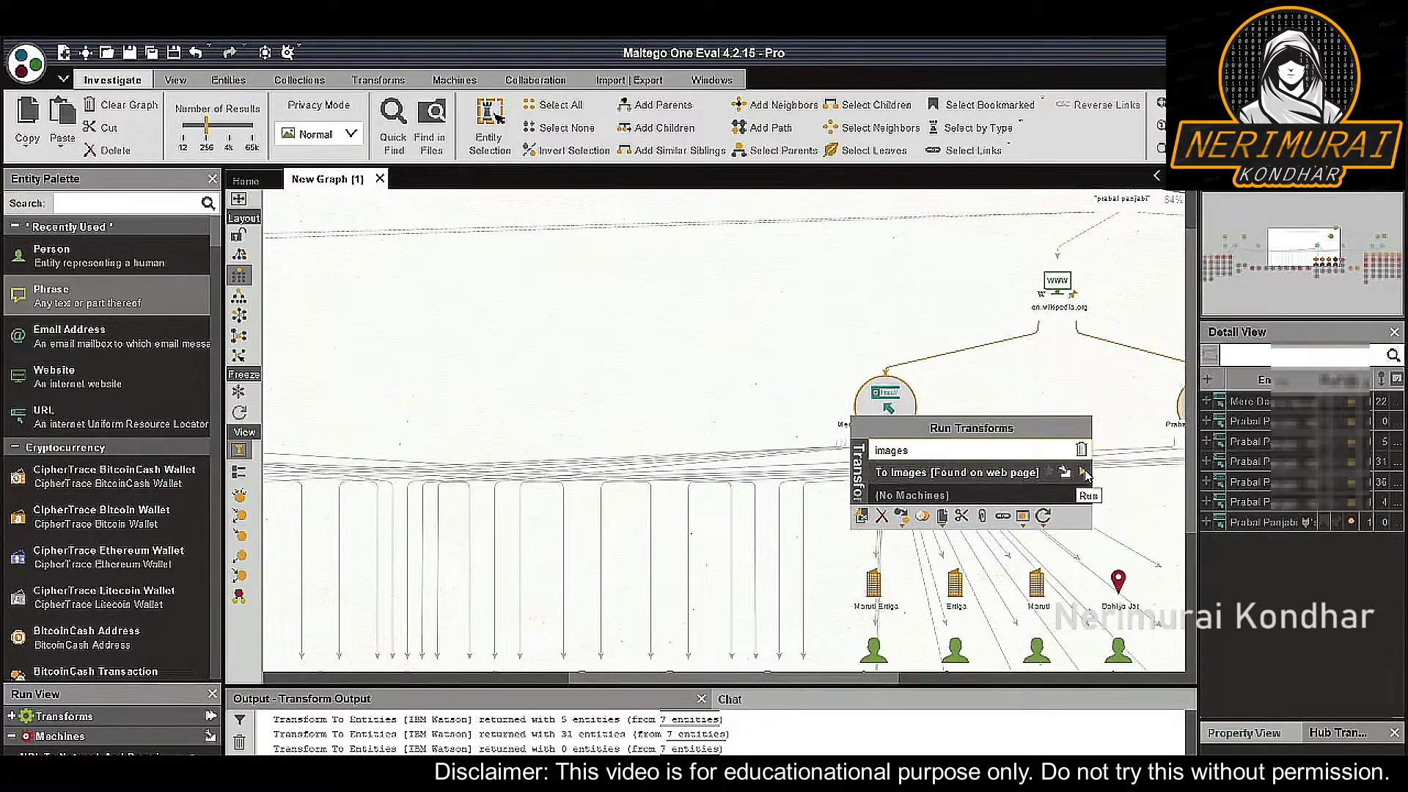
click(1084, 473)
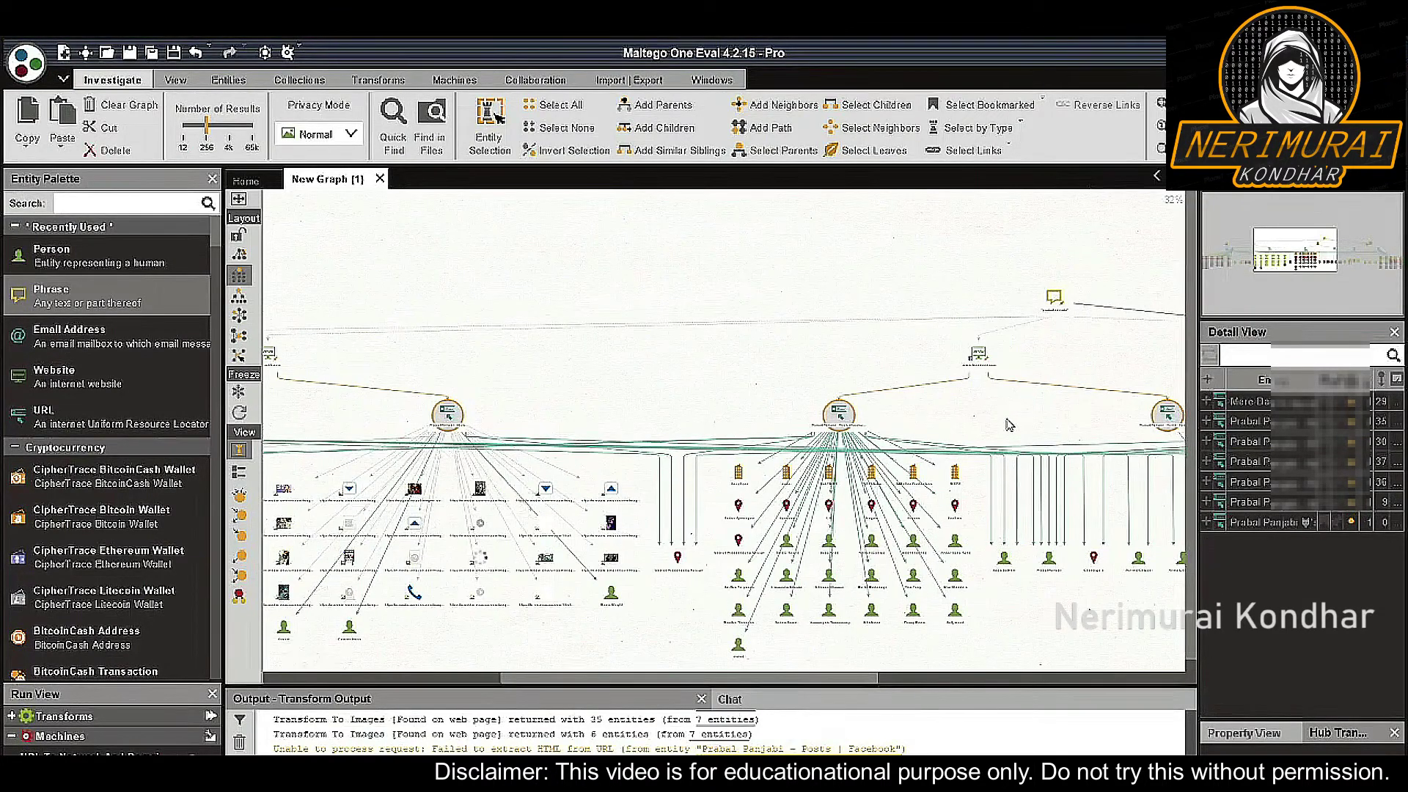
scroll(1008, 424, down, 3)
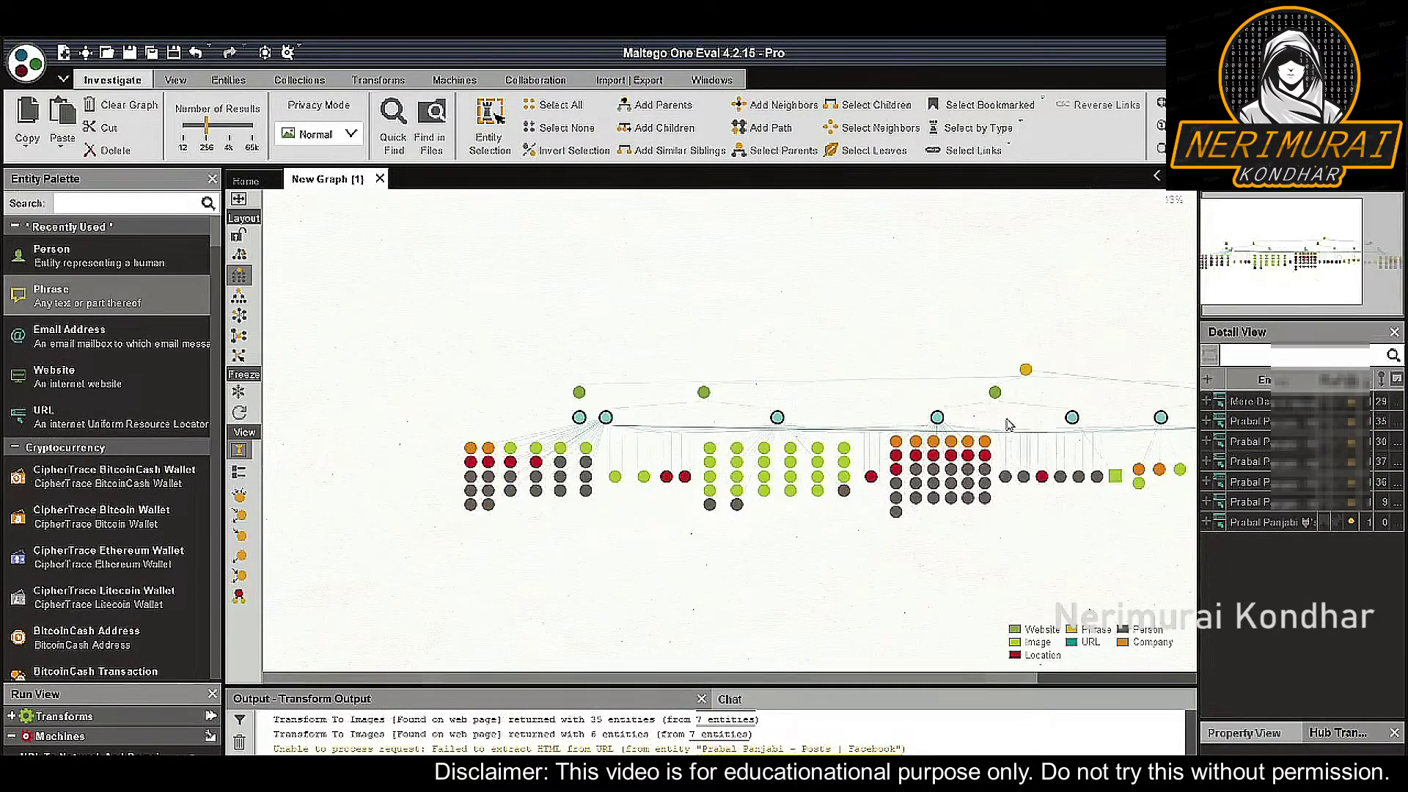
scroll(1008, 423, up, 3)
drag(1006, 422, 911, 369)
scroll(911, 369, up, 2)
click(970, 486)
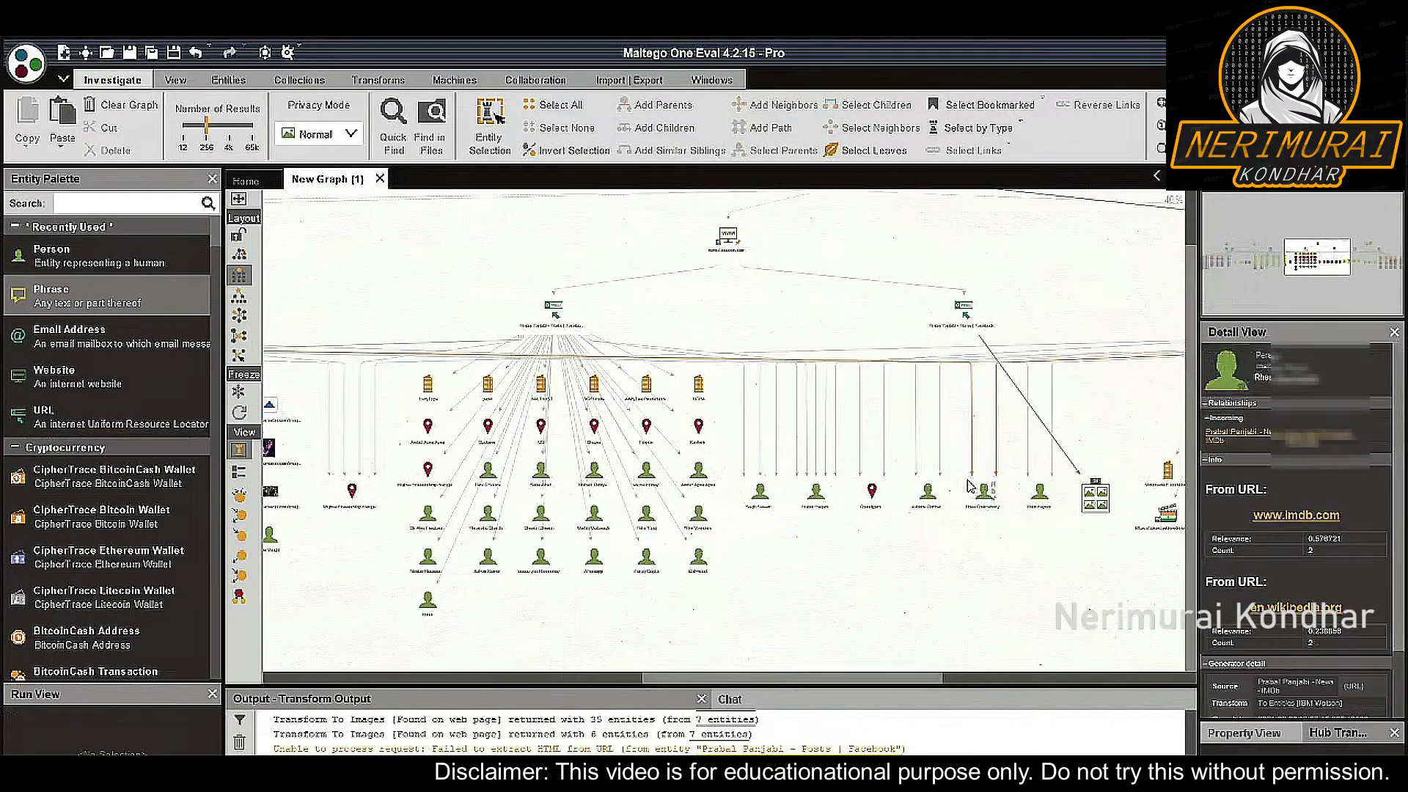
click(729, 316)
drag(469, 440, 572, 439)
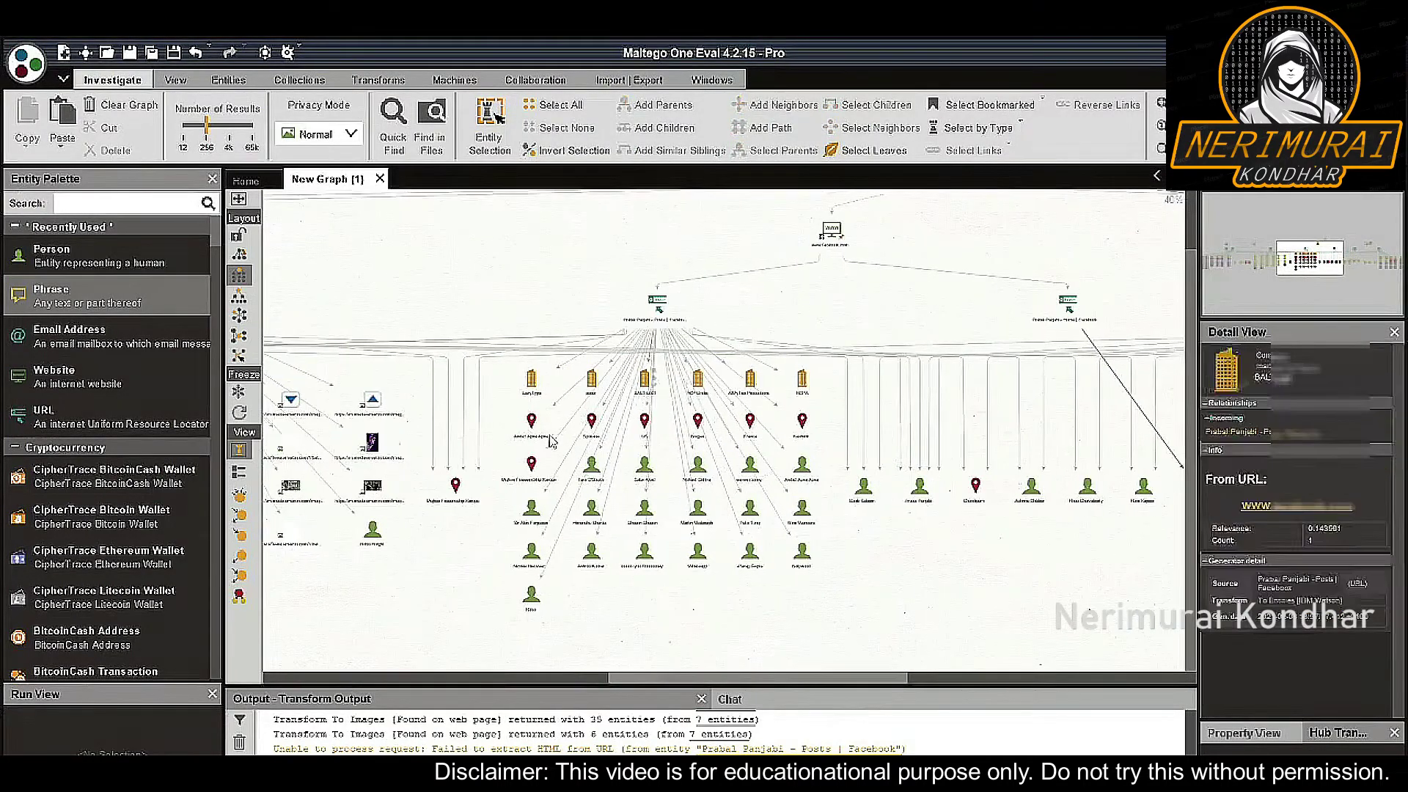
click(585, 434)
scroll(579, 434, up, 2)
click(921, 273)
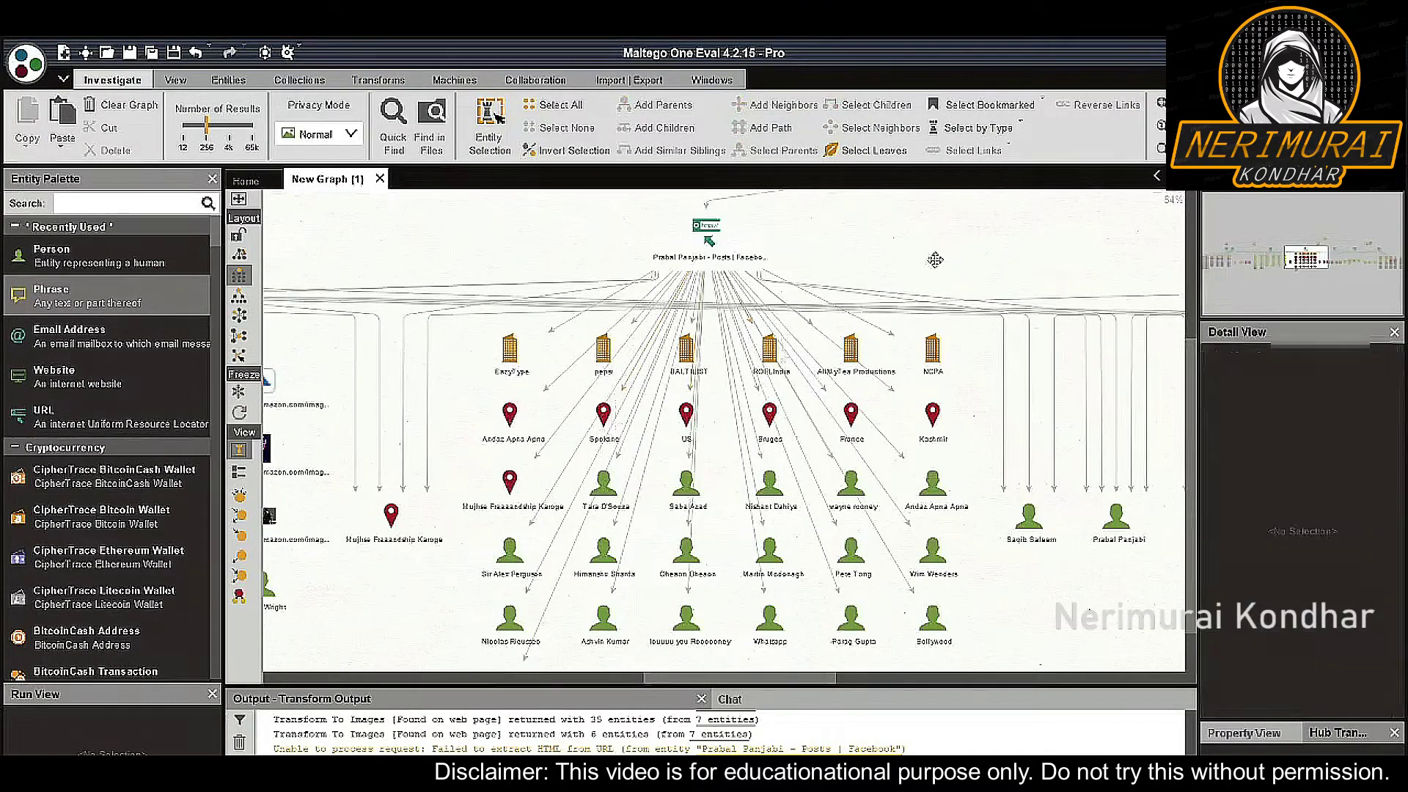
drag(922, 274, 554, 345)
drag(804, 355, 619, 318)
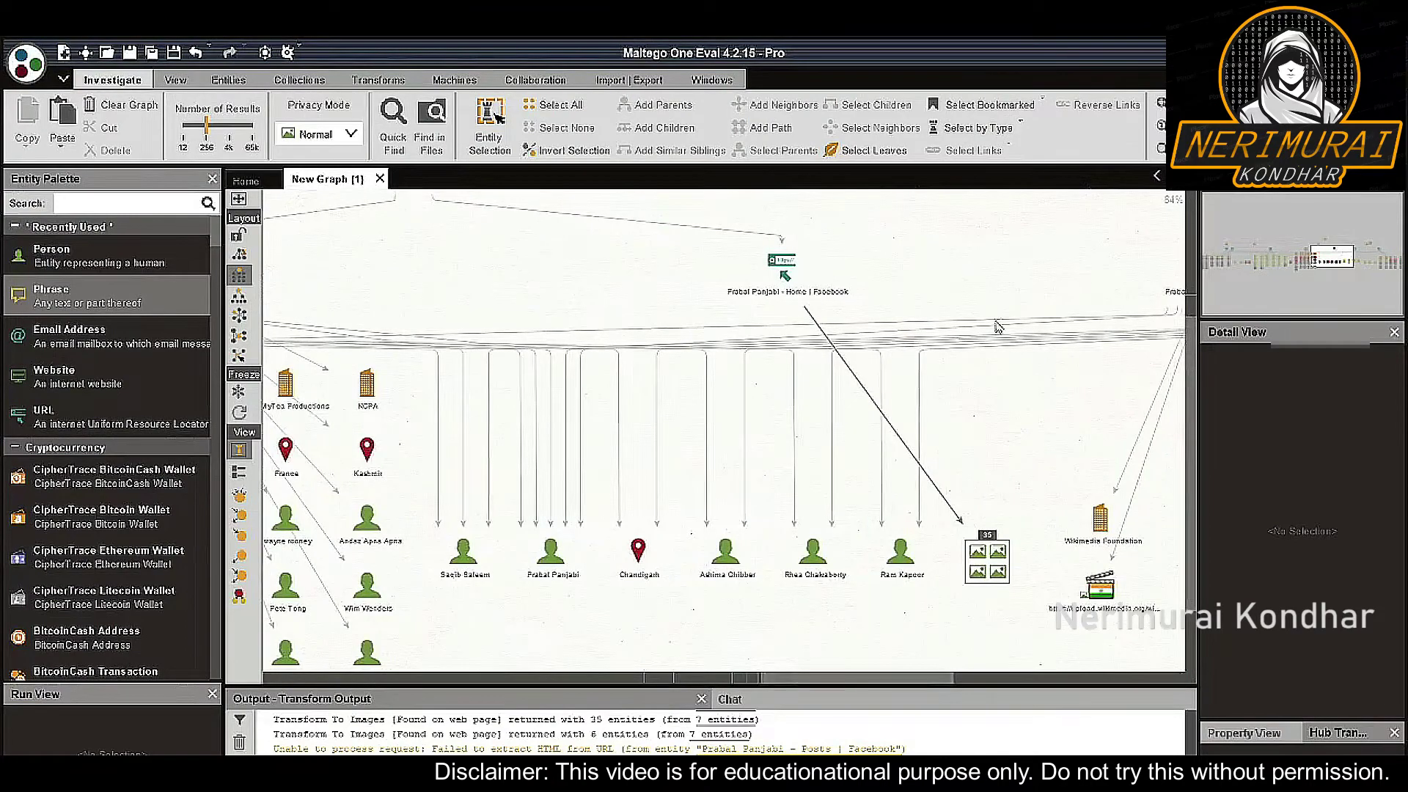
drag(1018, 322, 662, 318)
drag(833, 315, 631, 301)
drag(791, 364, 1037, 326)
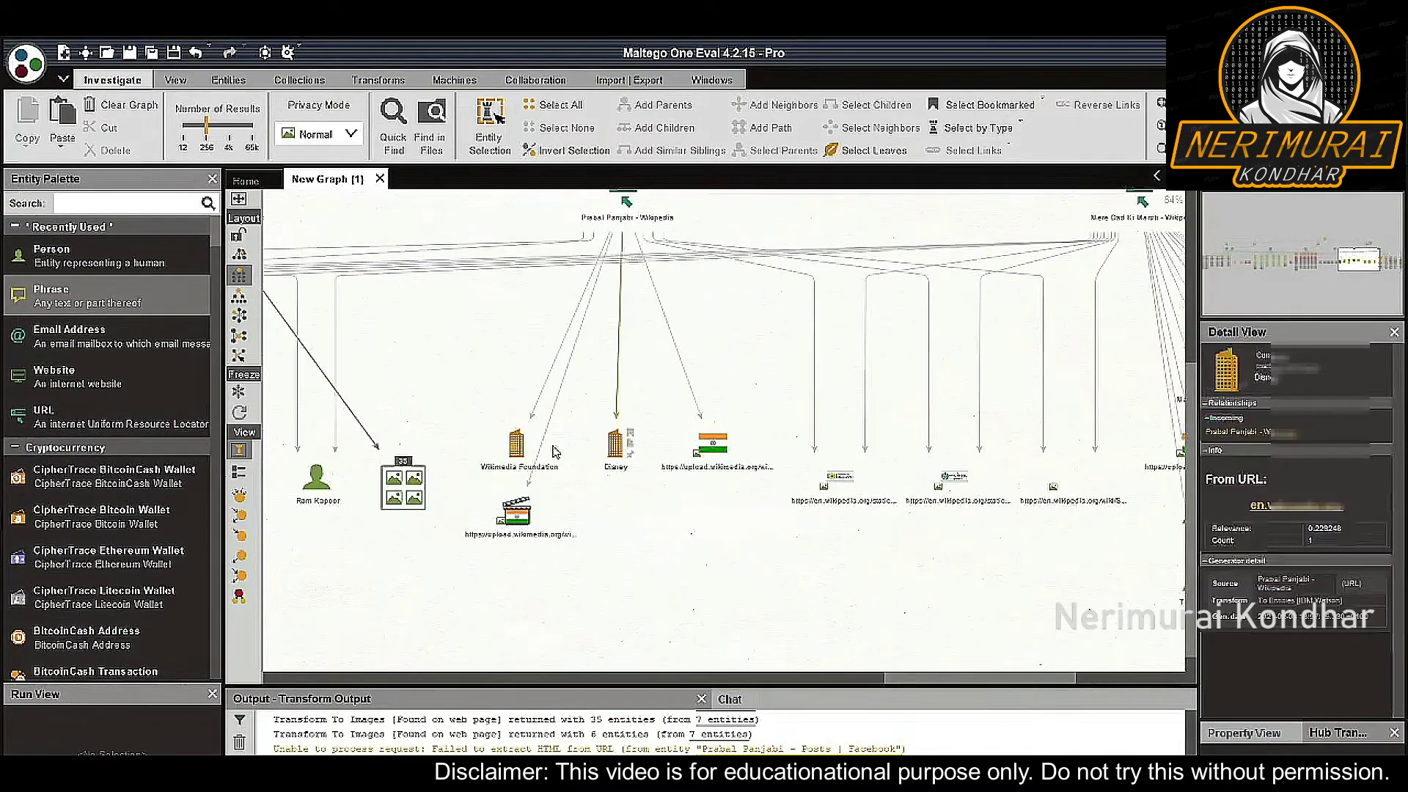
drag(528, 393, 929, 346)
drag(659, 367, 980, 387)
drag(740, 440, 775, 445)
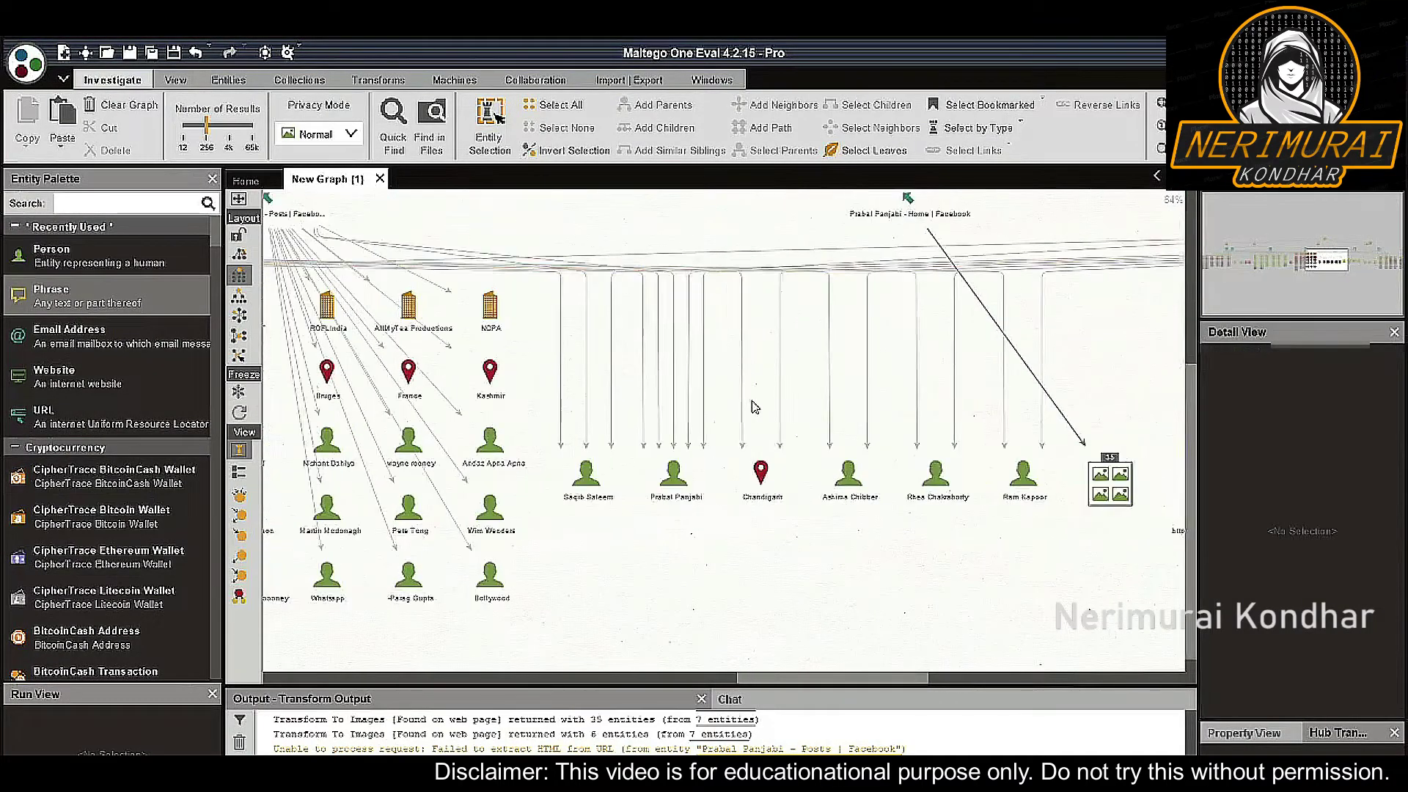
drag(522, 330, 896, 365)
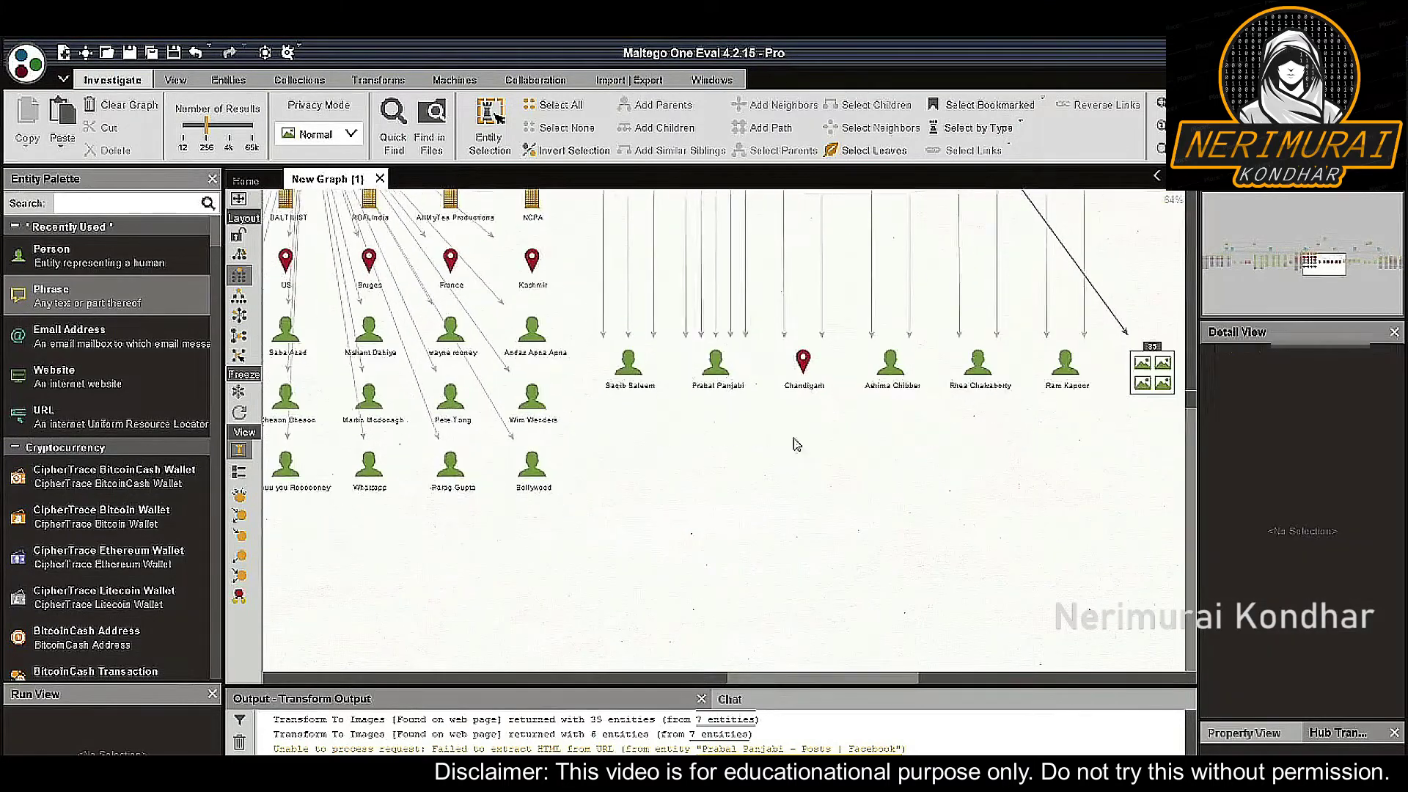
Run To EmailAddress [Bing] on the person entity with default inputs, adding ten email addresses
click(726, 362)
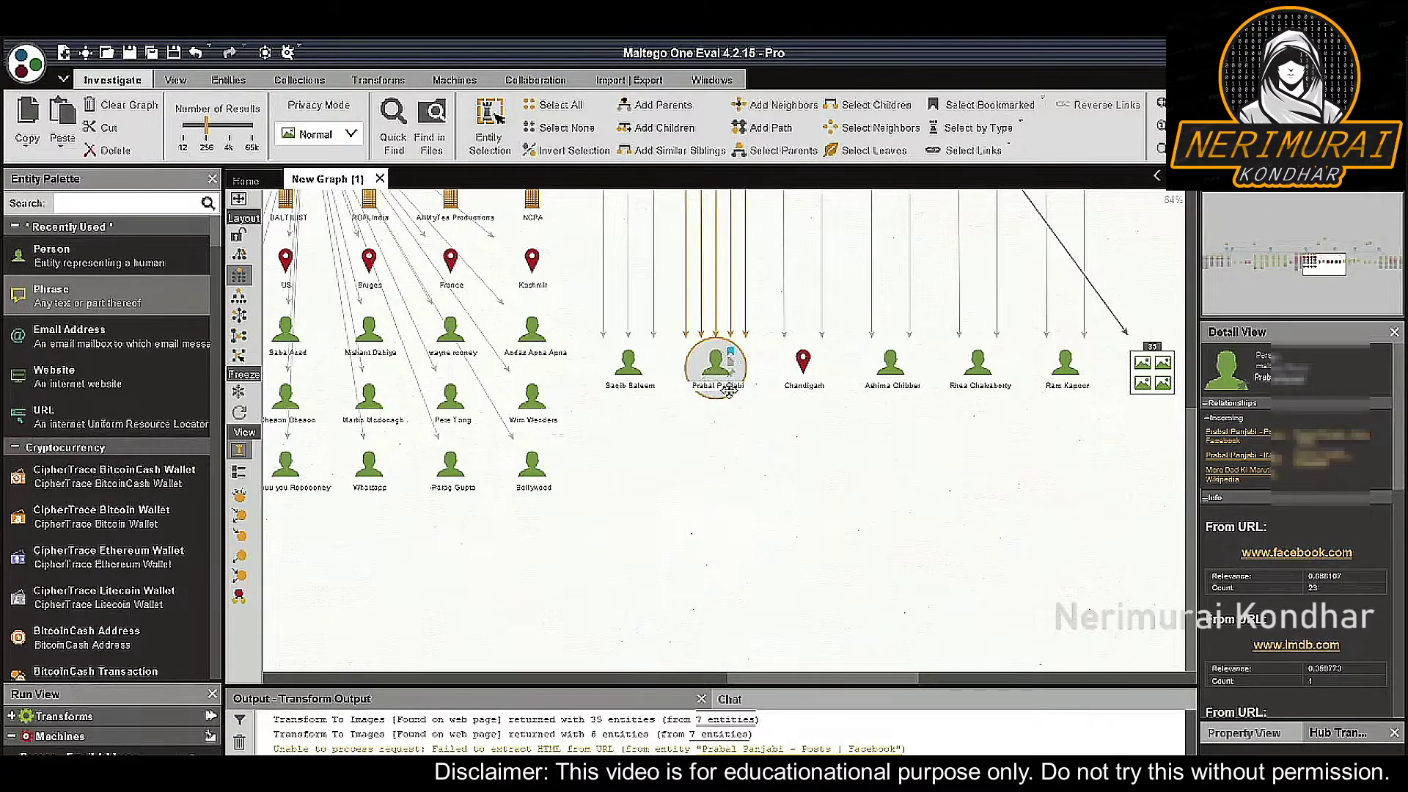
scroll(728, 390, up, 4)
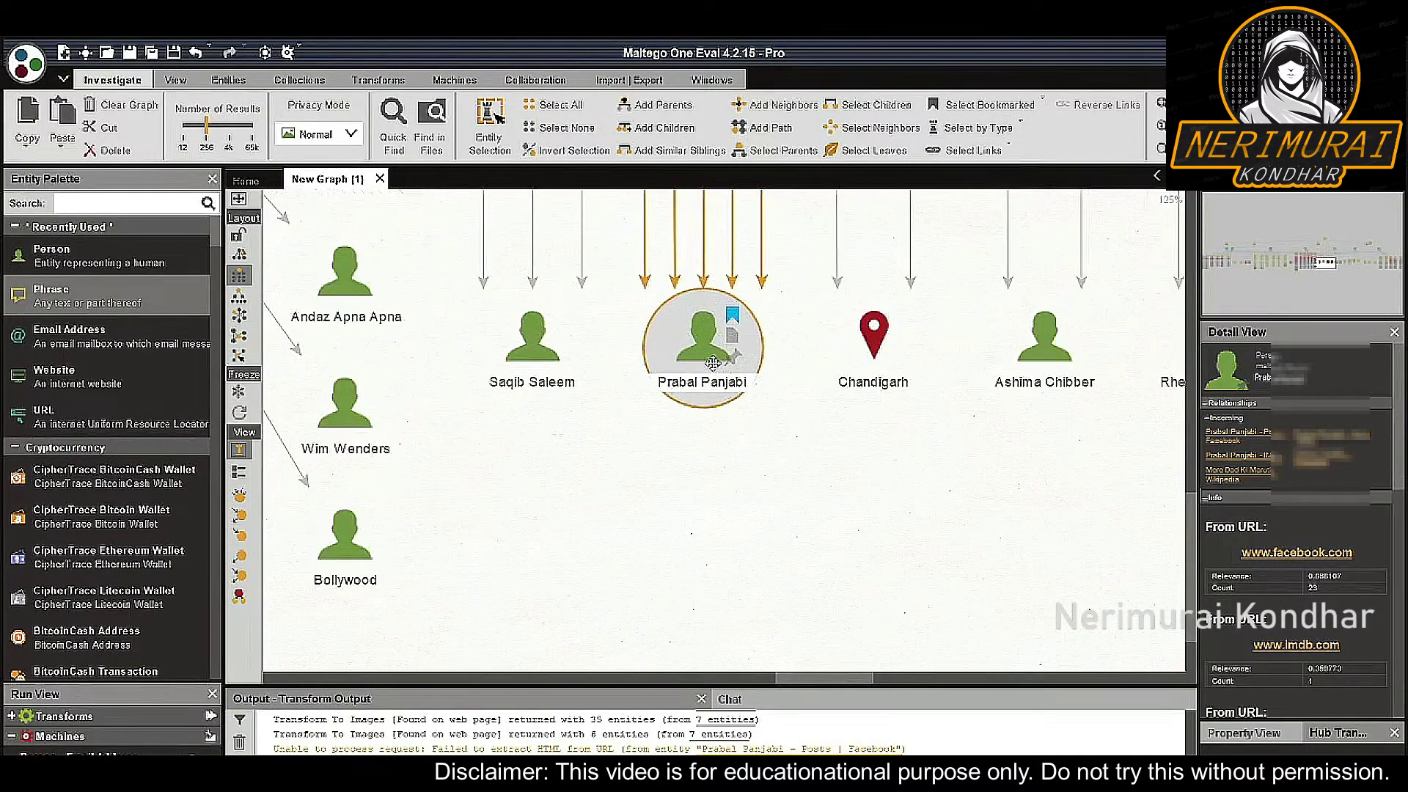
right_click(715, 368)
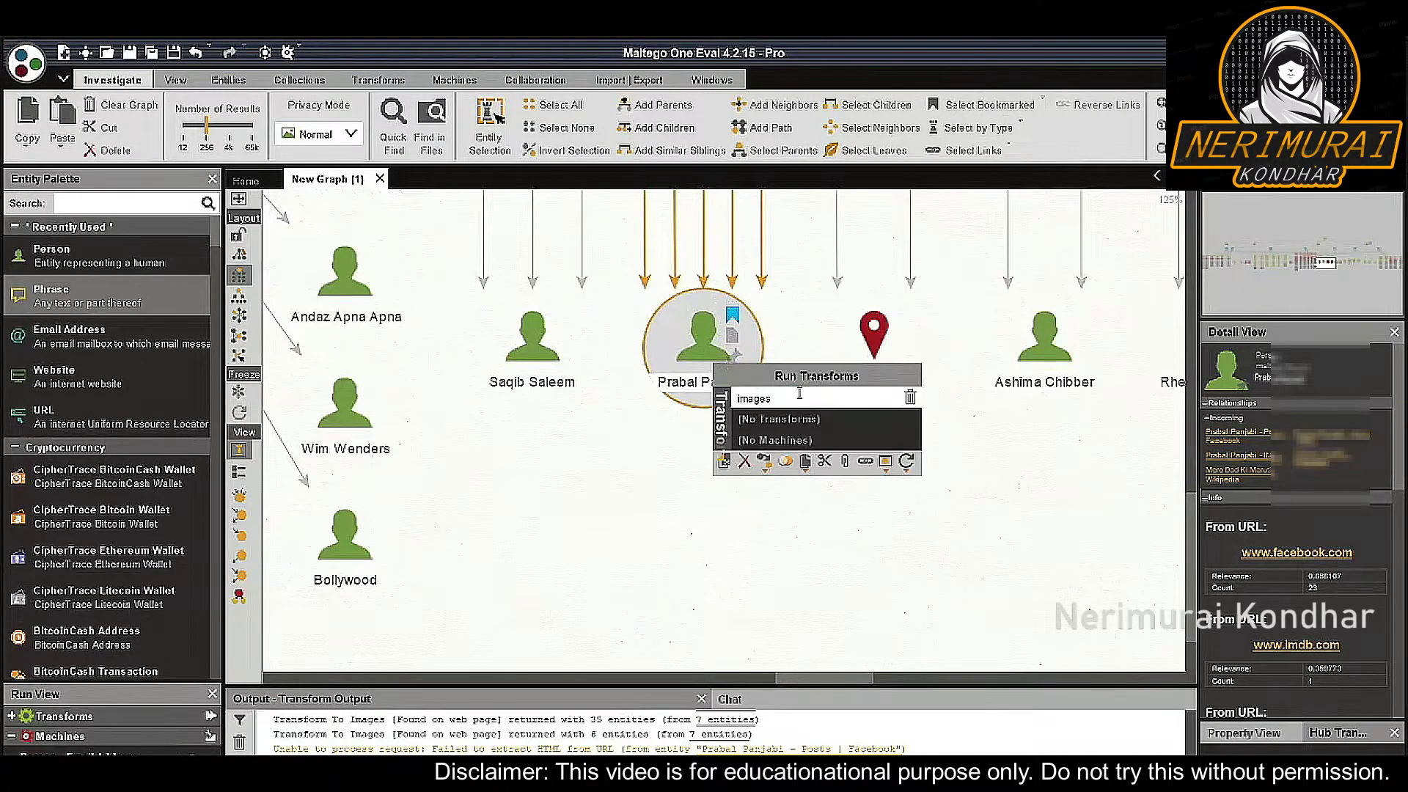
text(email)
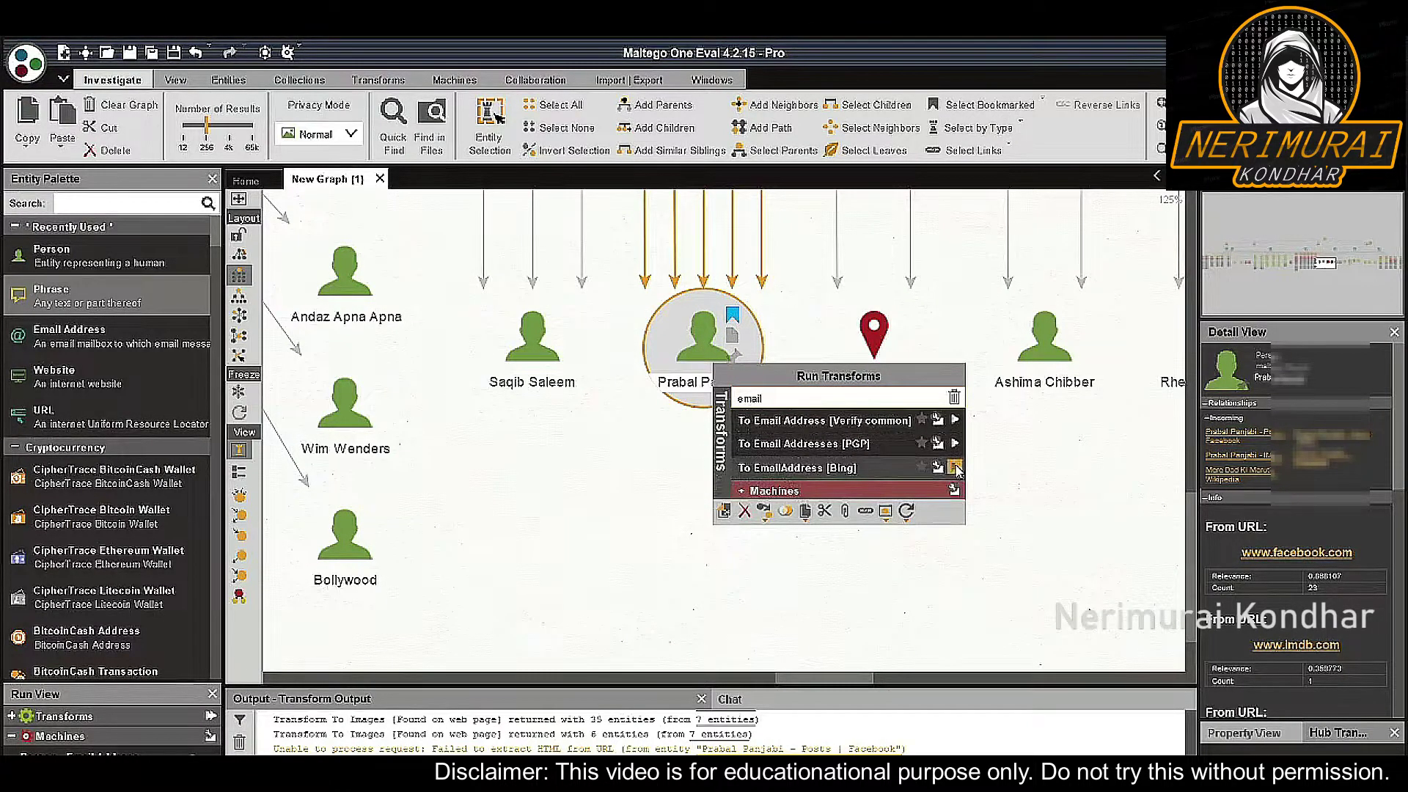
click(954, 467)
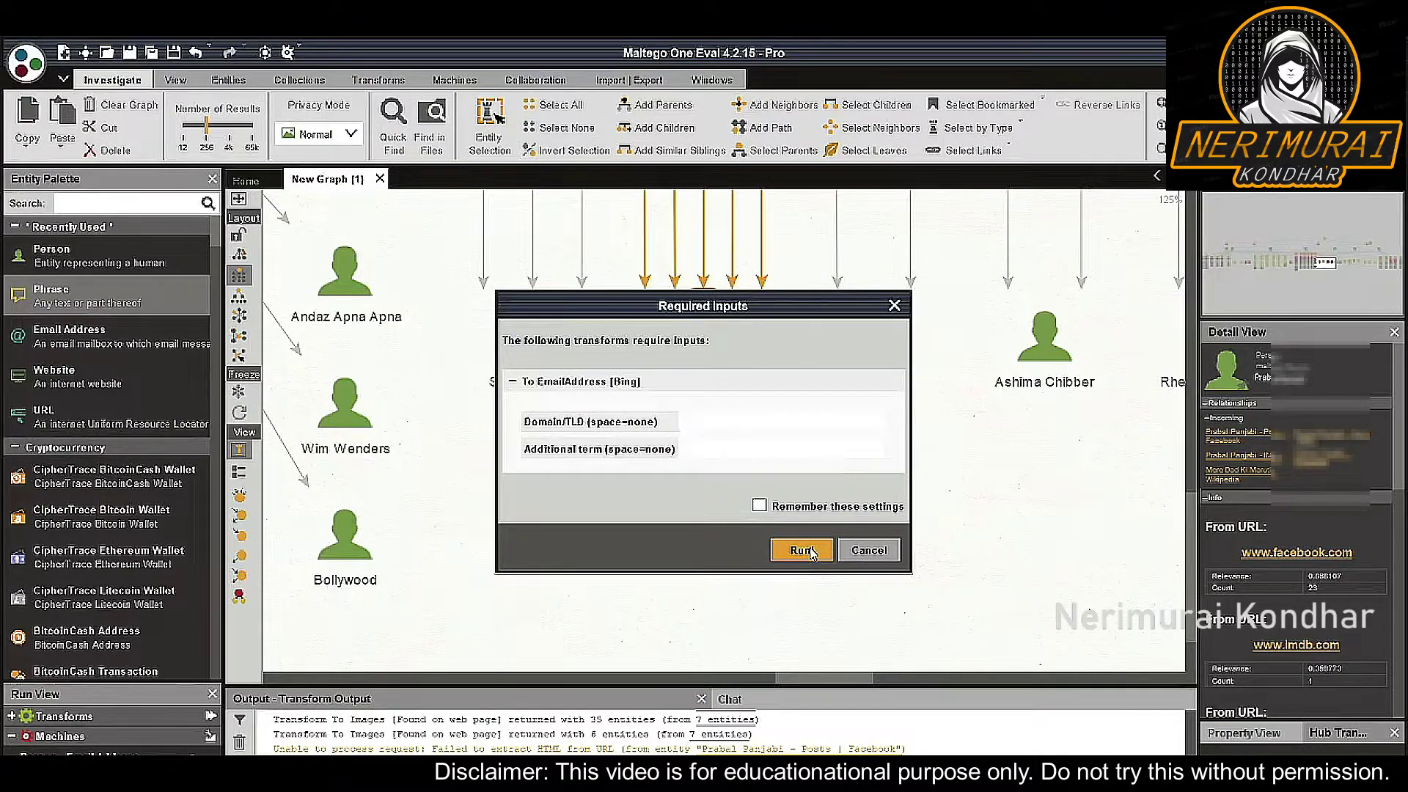
click(812, 551)
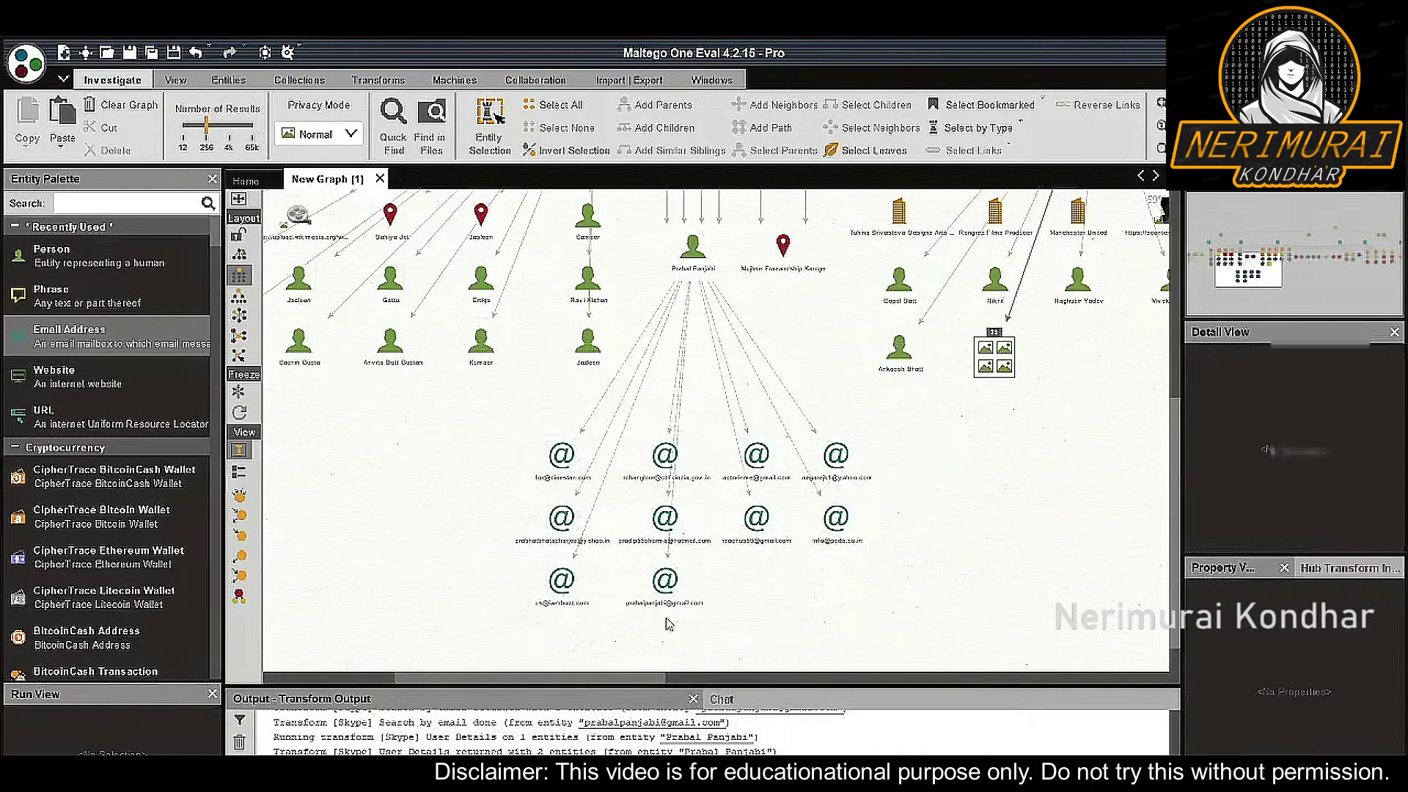
Run the IPQS Verify and fraud-check email address transform on the person's Gmail entity
click(664, 582)
scroll(739, 464, up, 3)
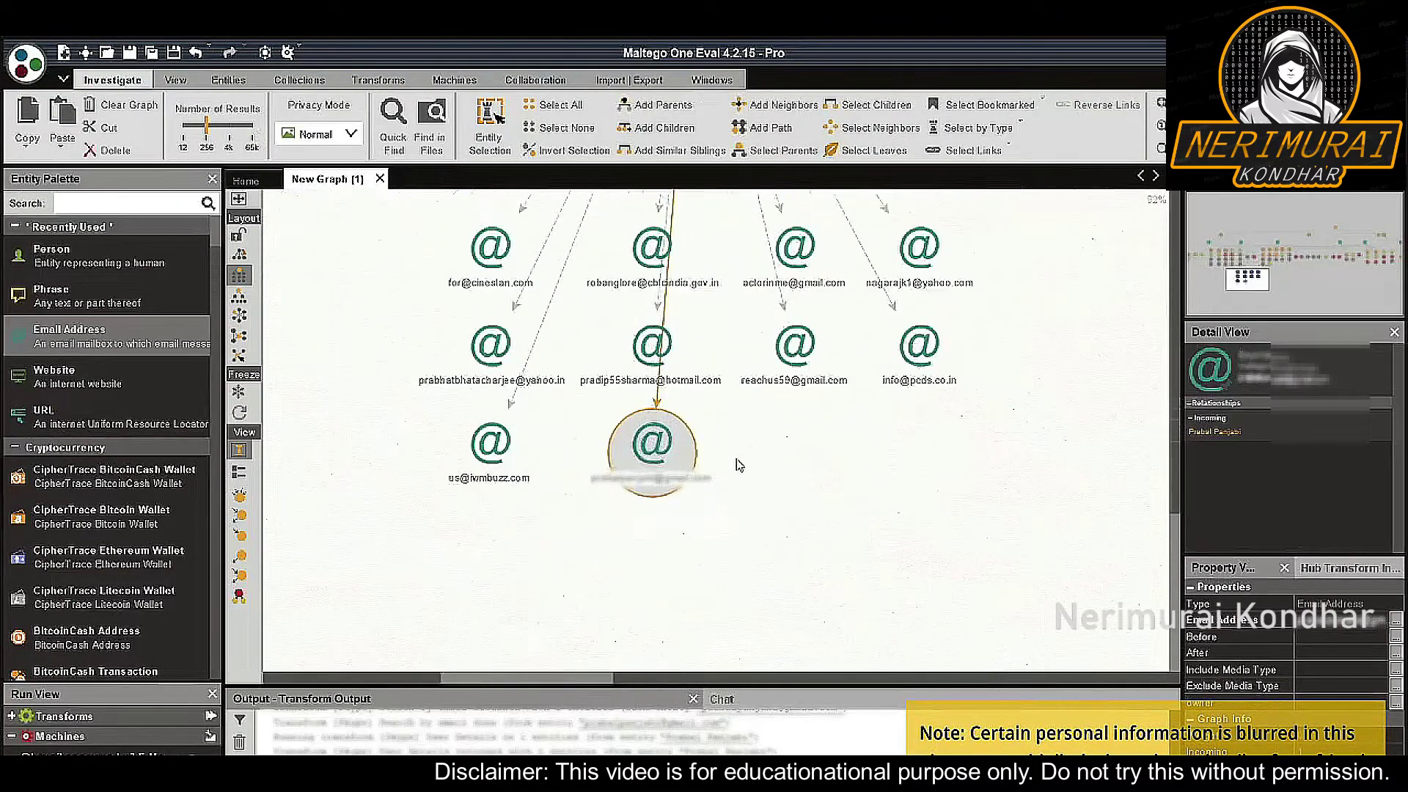
right_click(665, 456)
click(670, 506)
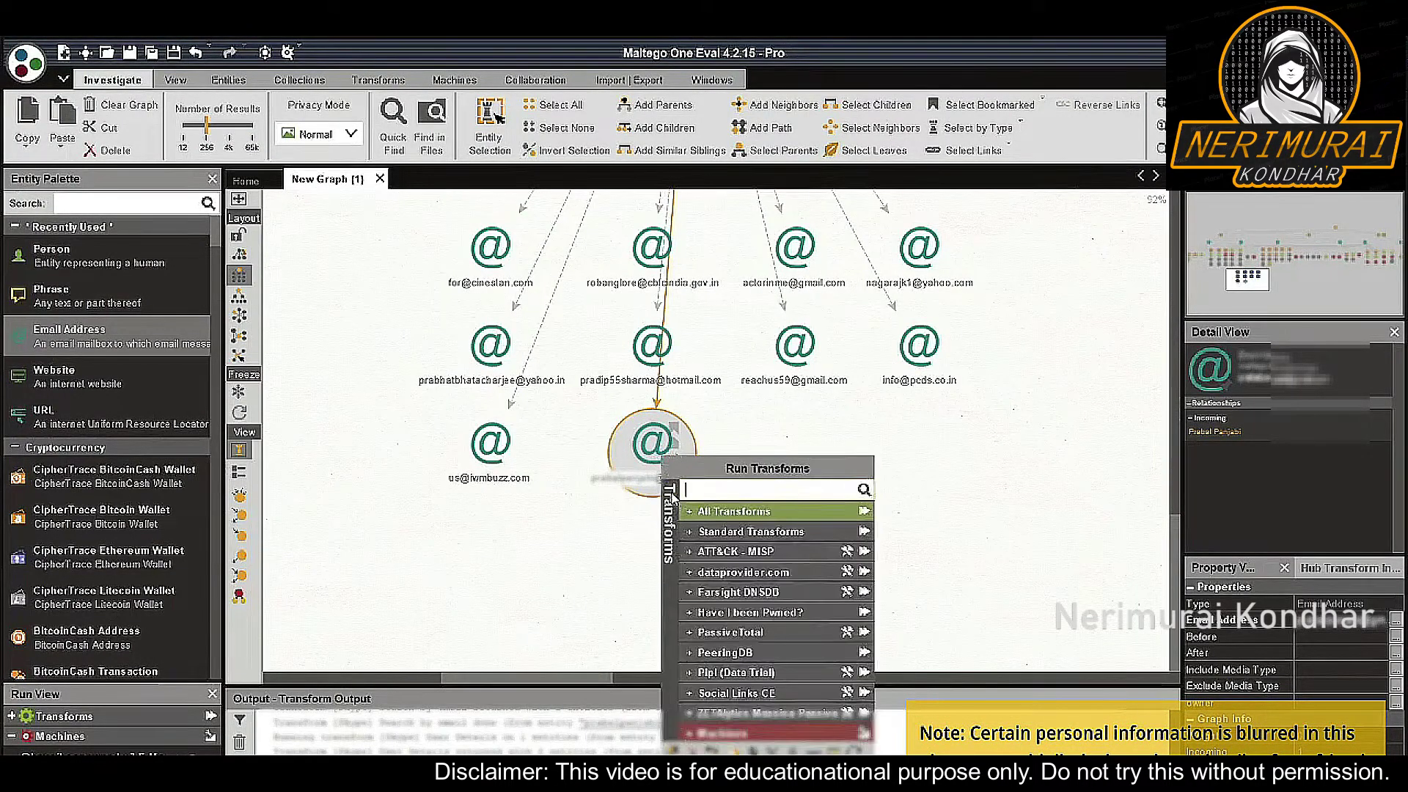
click(757, 531)
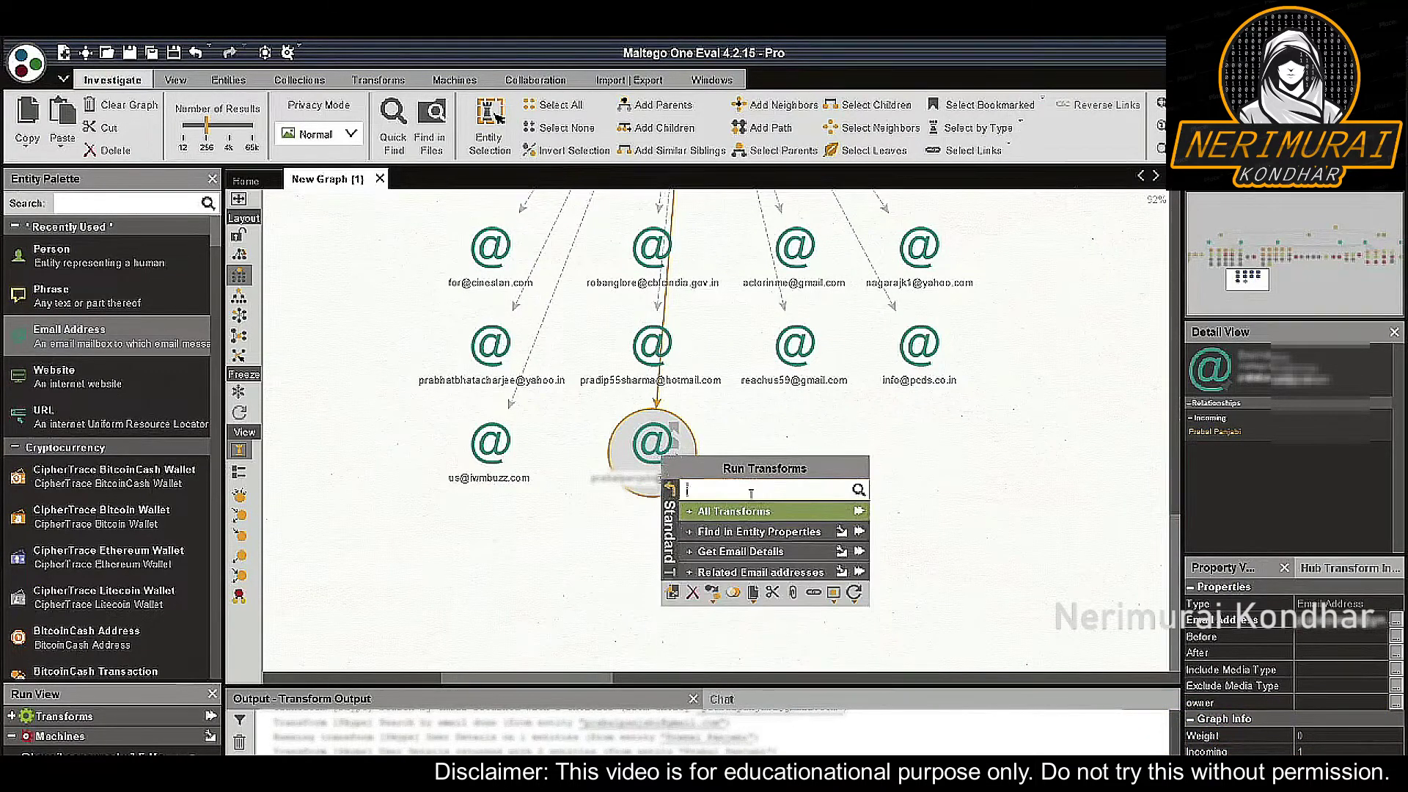
text(ipqs)
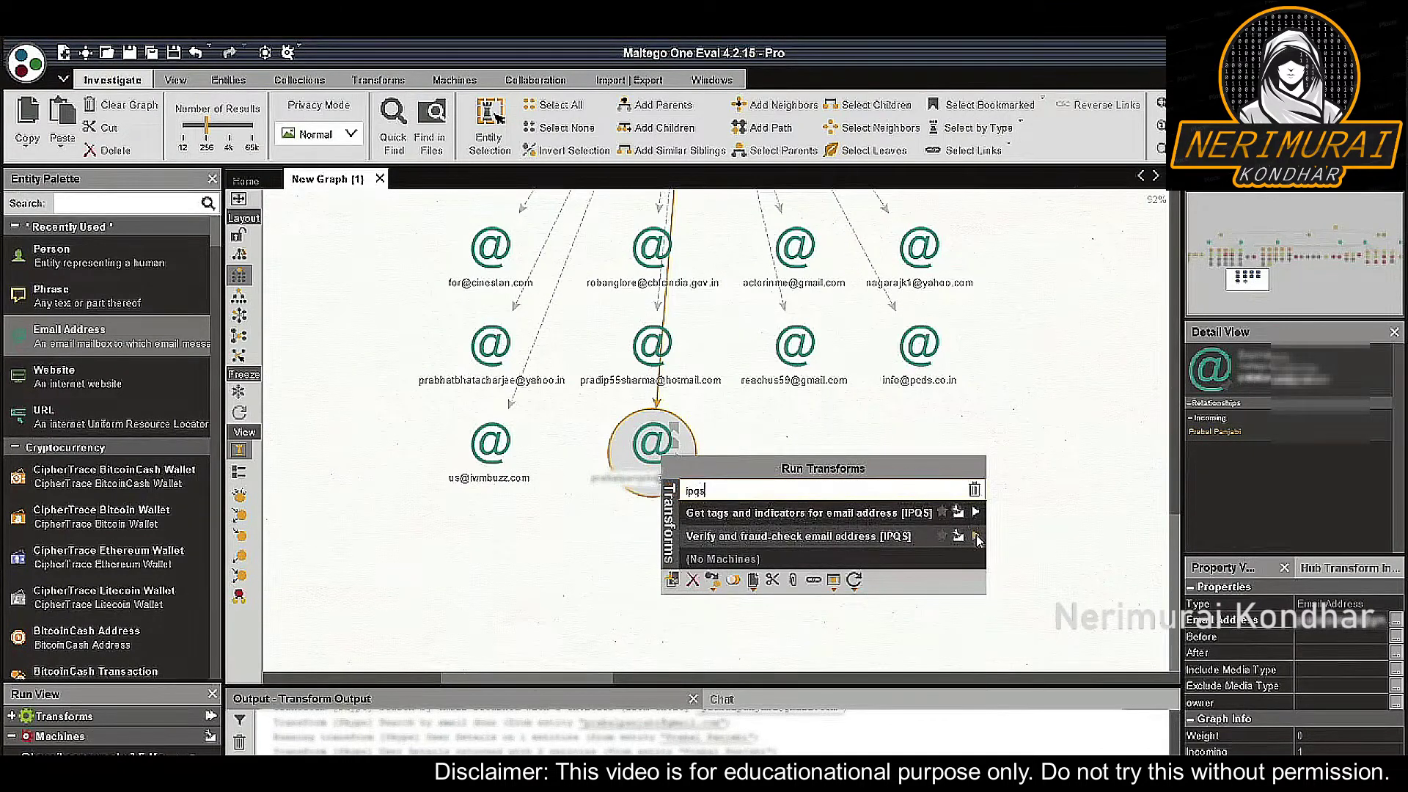
click(976, 538)
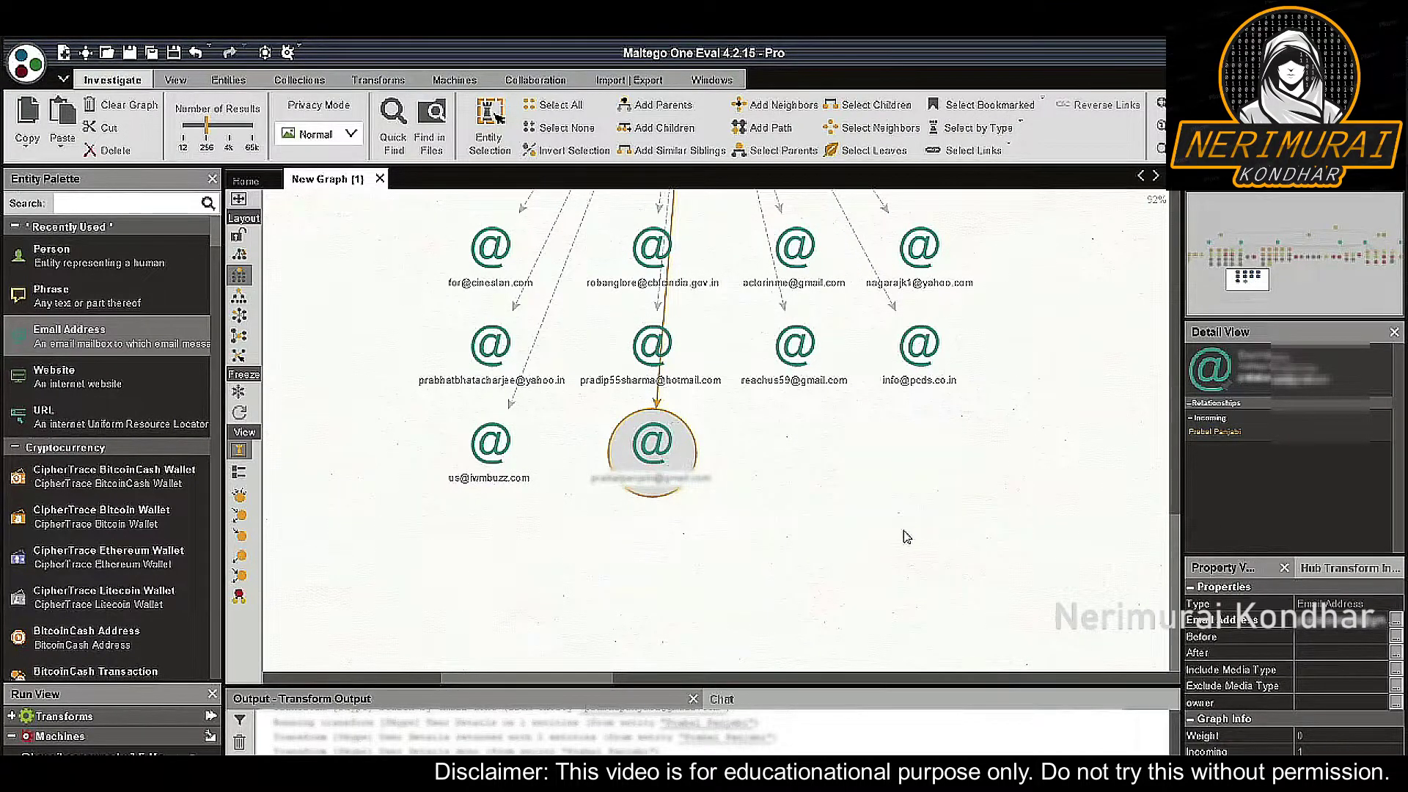
Resize the Detail View and side panels to read the valid result and fraud score 0
drag(1262, 559, 1270, 651)
drag(1173, 484, 1025, 484)
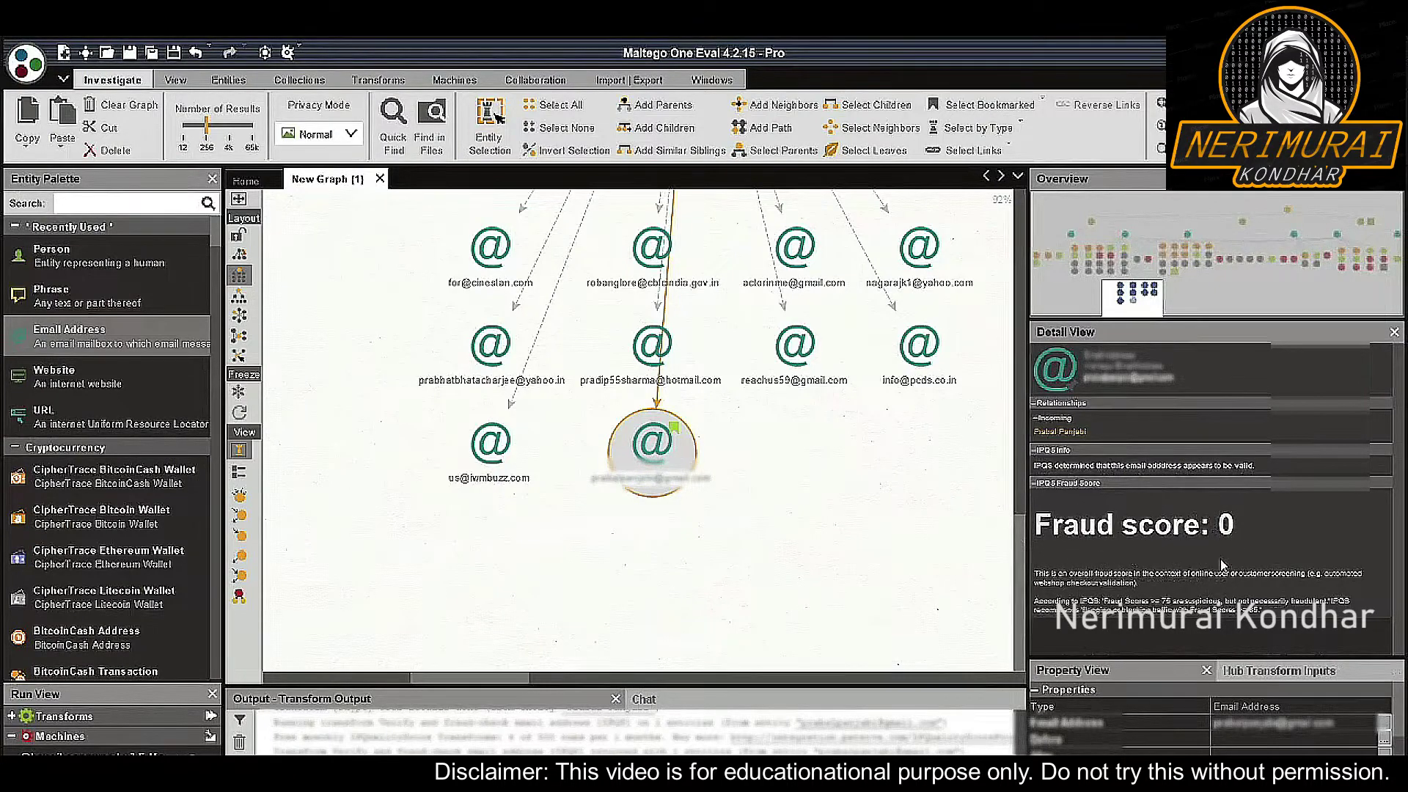
drag(1026, 448, 1137, 451)
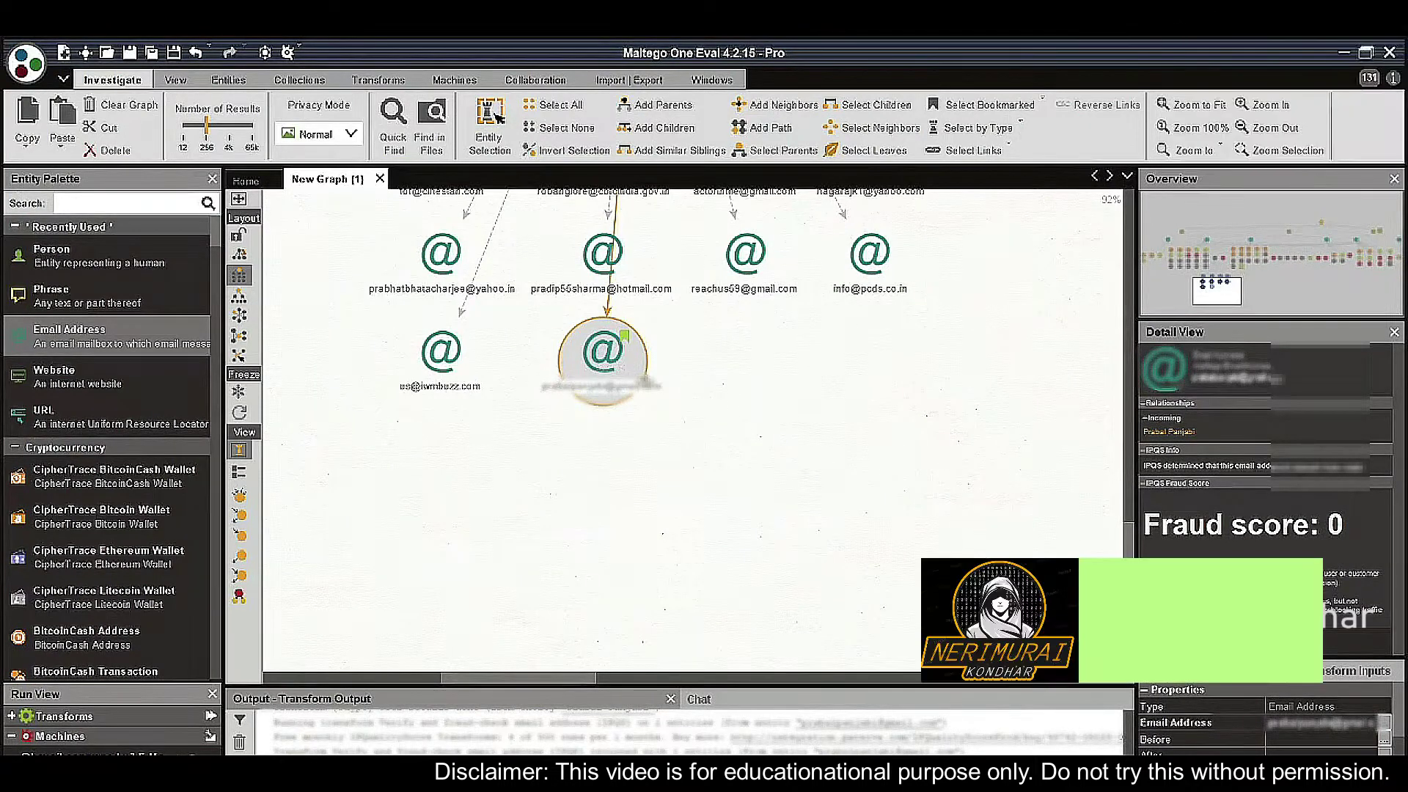
Run Social Links CE [Skype] Search by email on the Gmail entity, adding the matching Skype profile
right_click(613, 371)
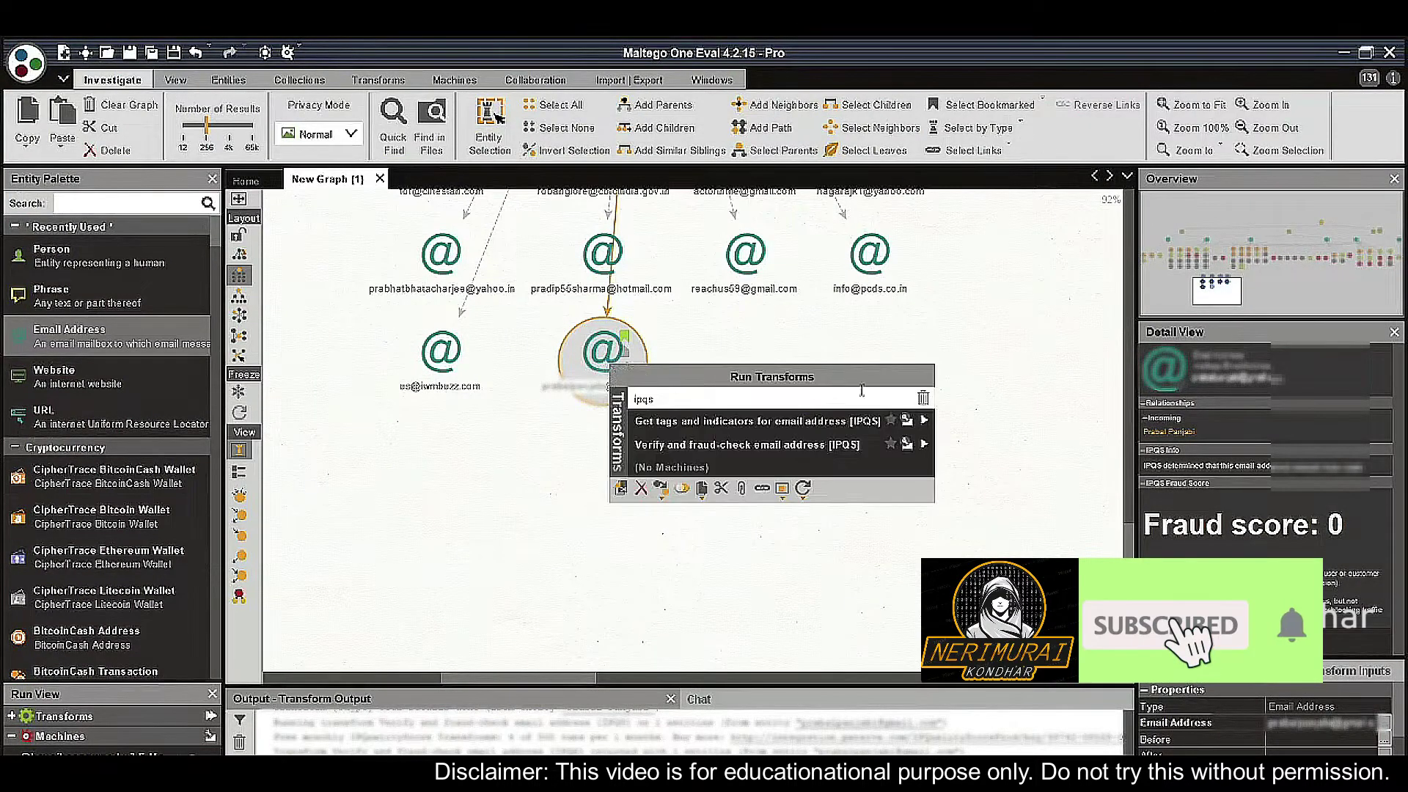
click(923, 397)
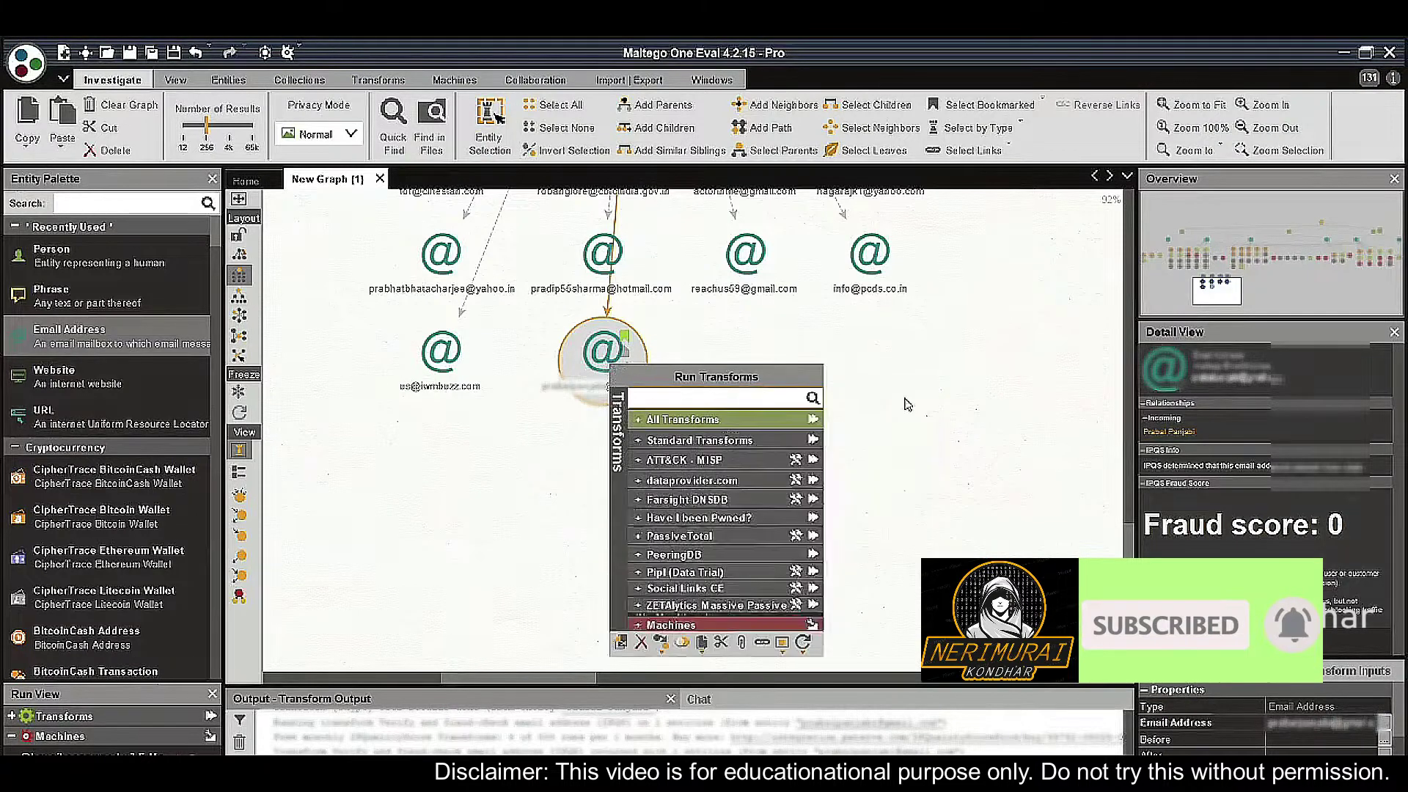
click(757, 420)
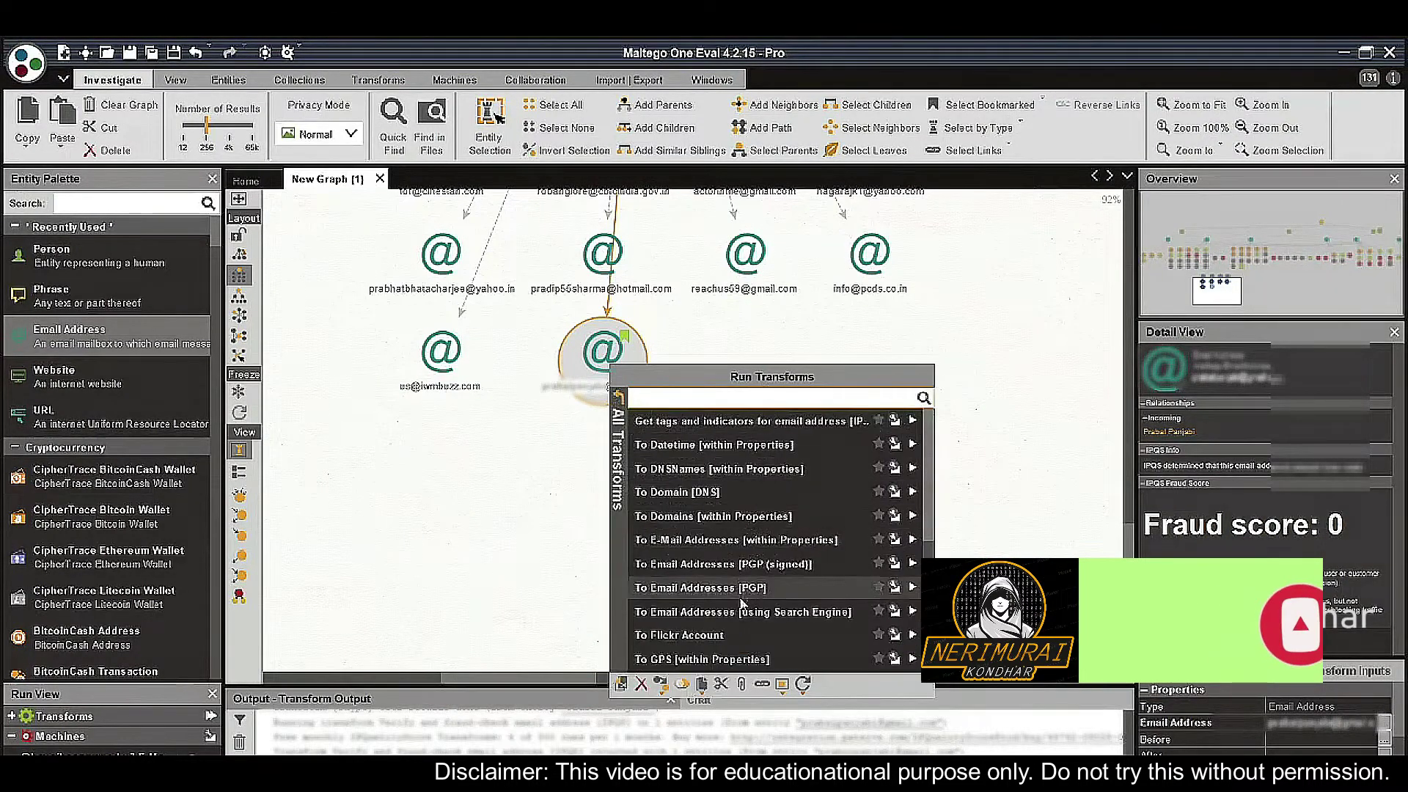
click(621, 440)
click(621, 440)
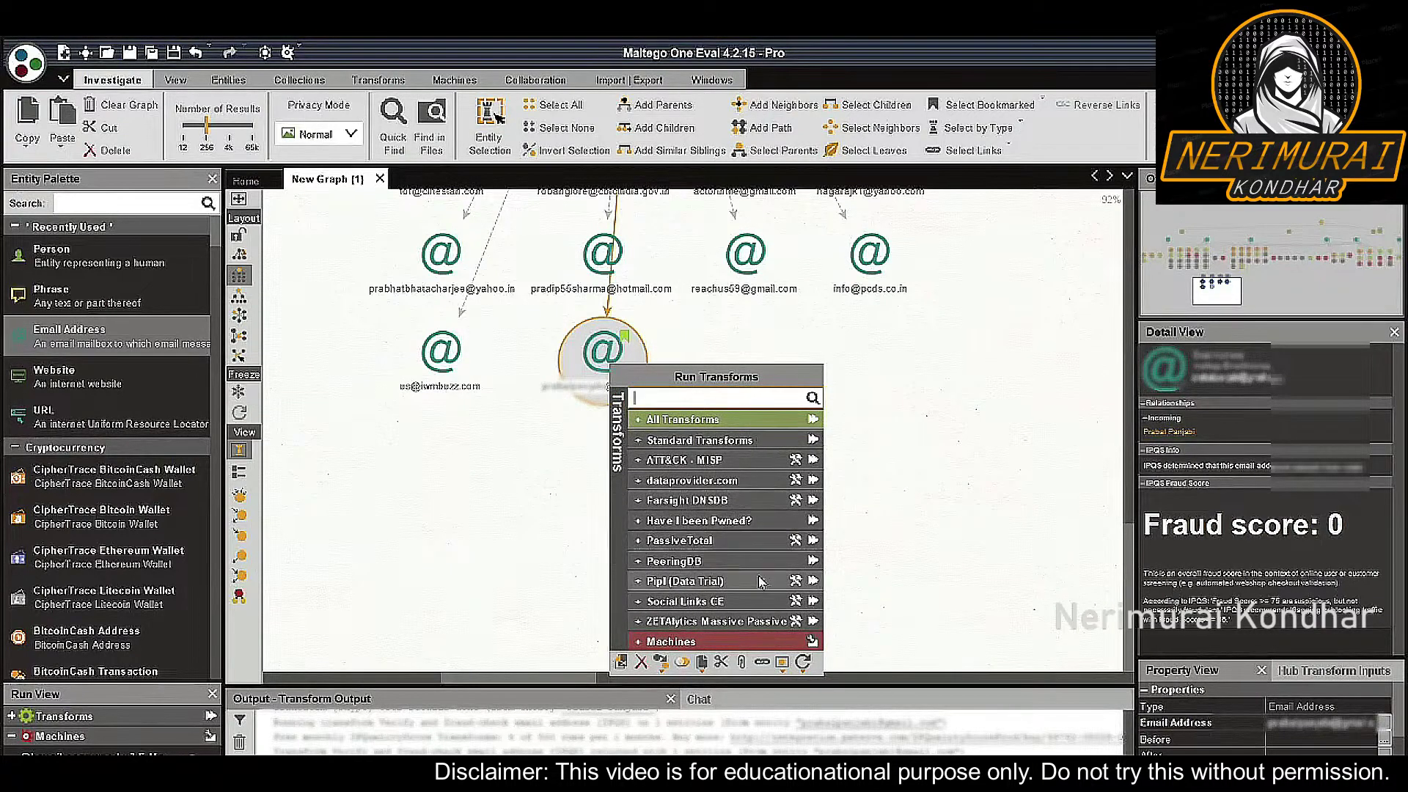
click(733, 601)
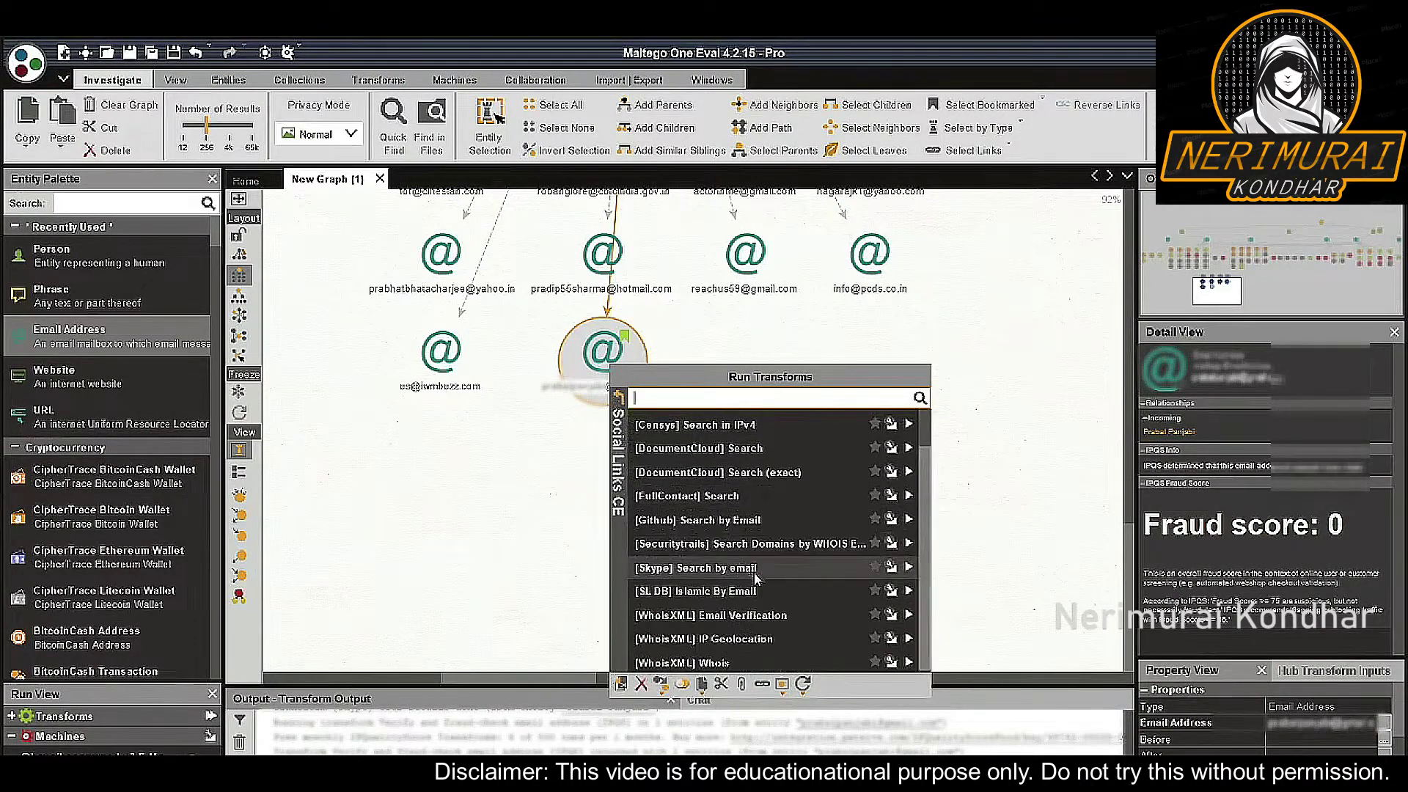
click(908, 569)
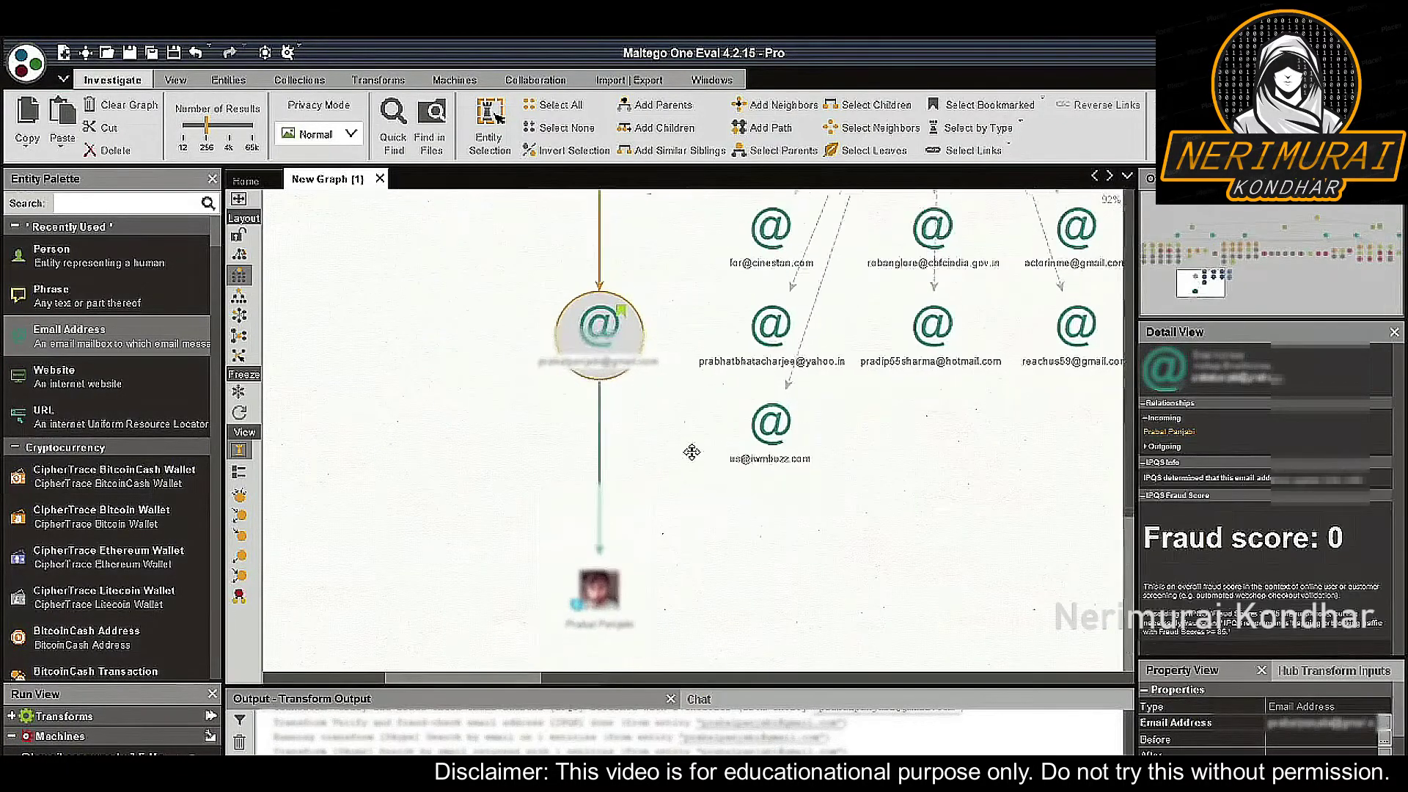
Fetch the Skype profile's user details, adding a Mumbai, India location, and widen the detail panels
click(644, 563)
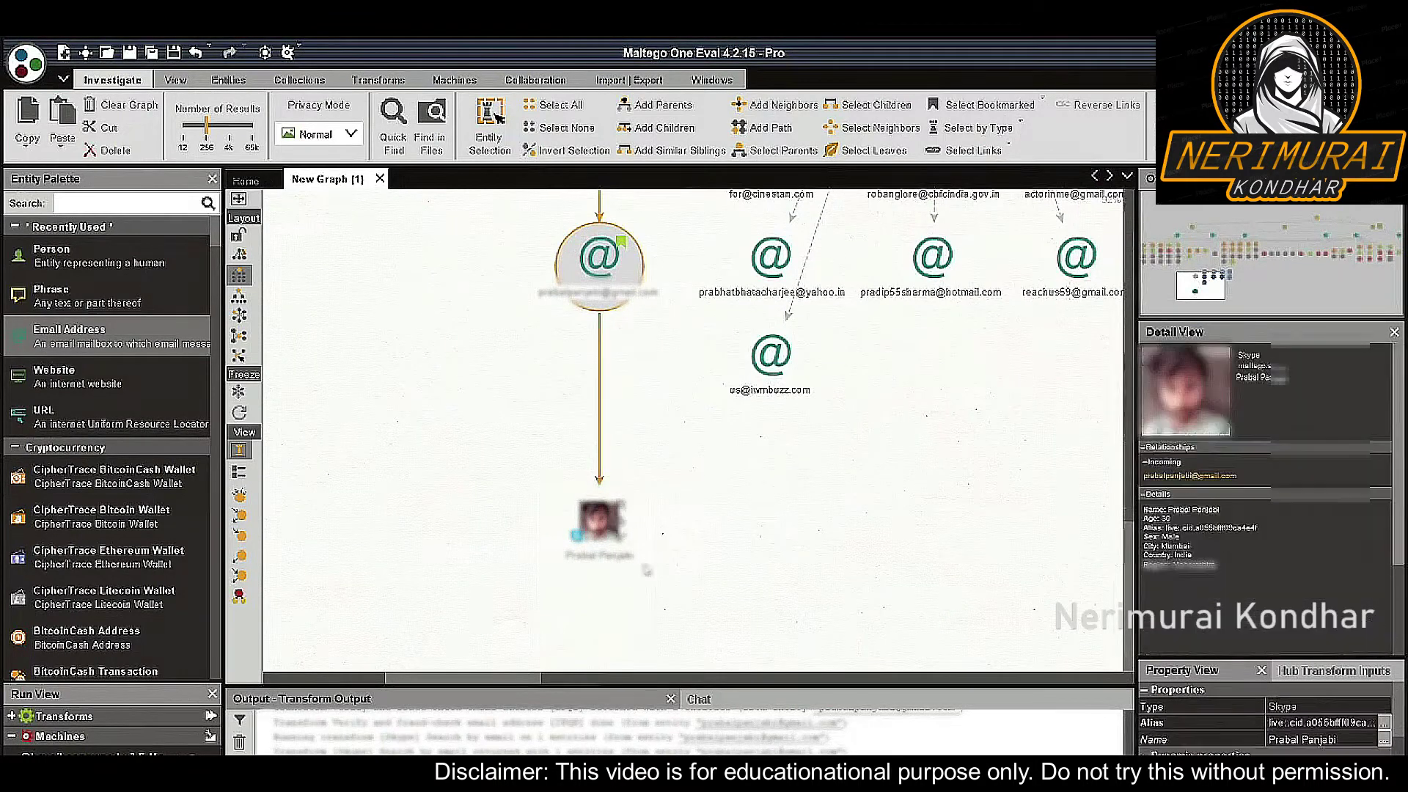
right_click(603, 531)
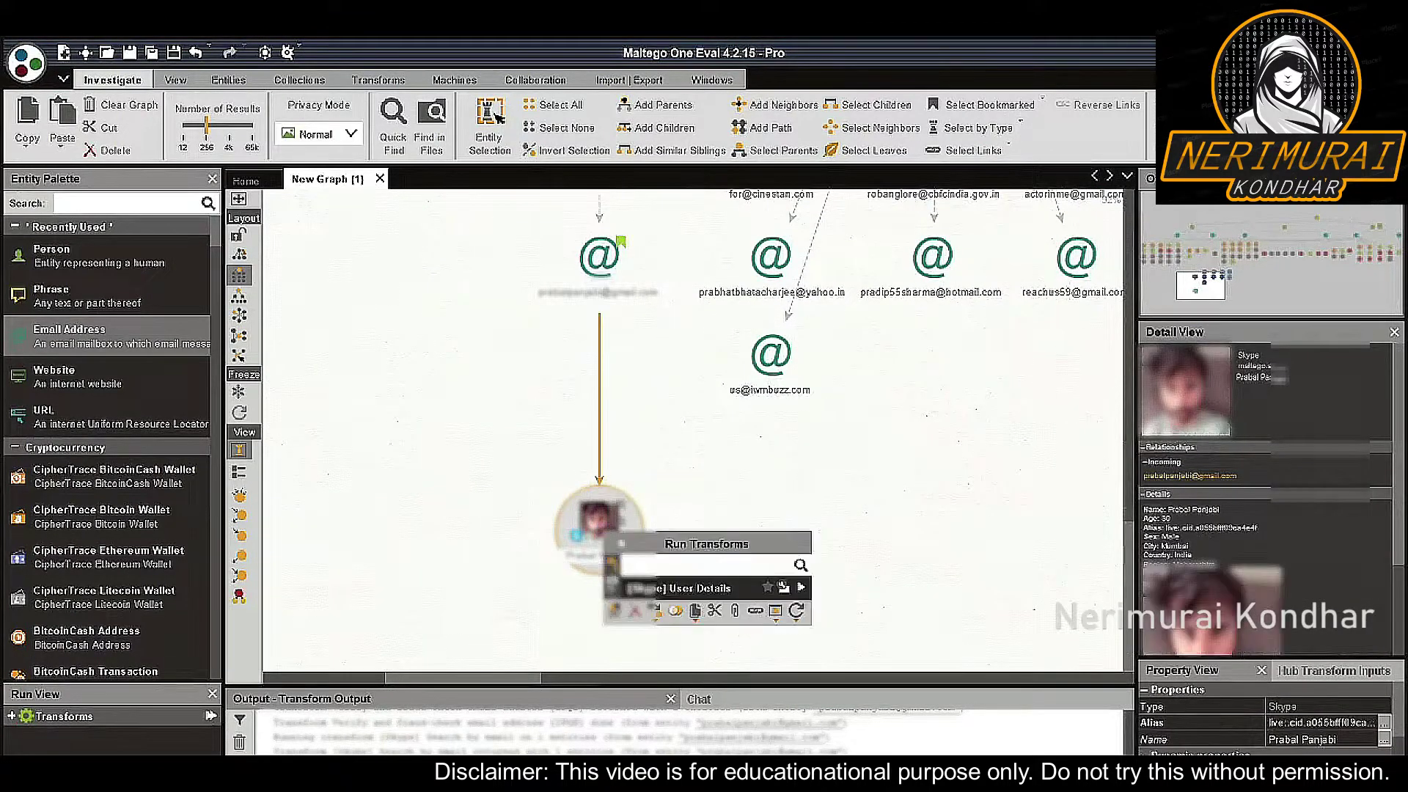
click(710, 587)
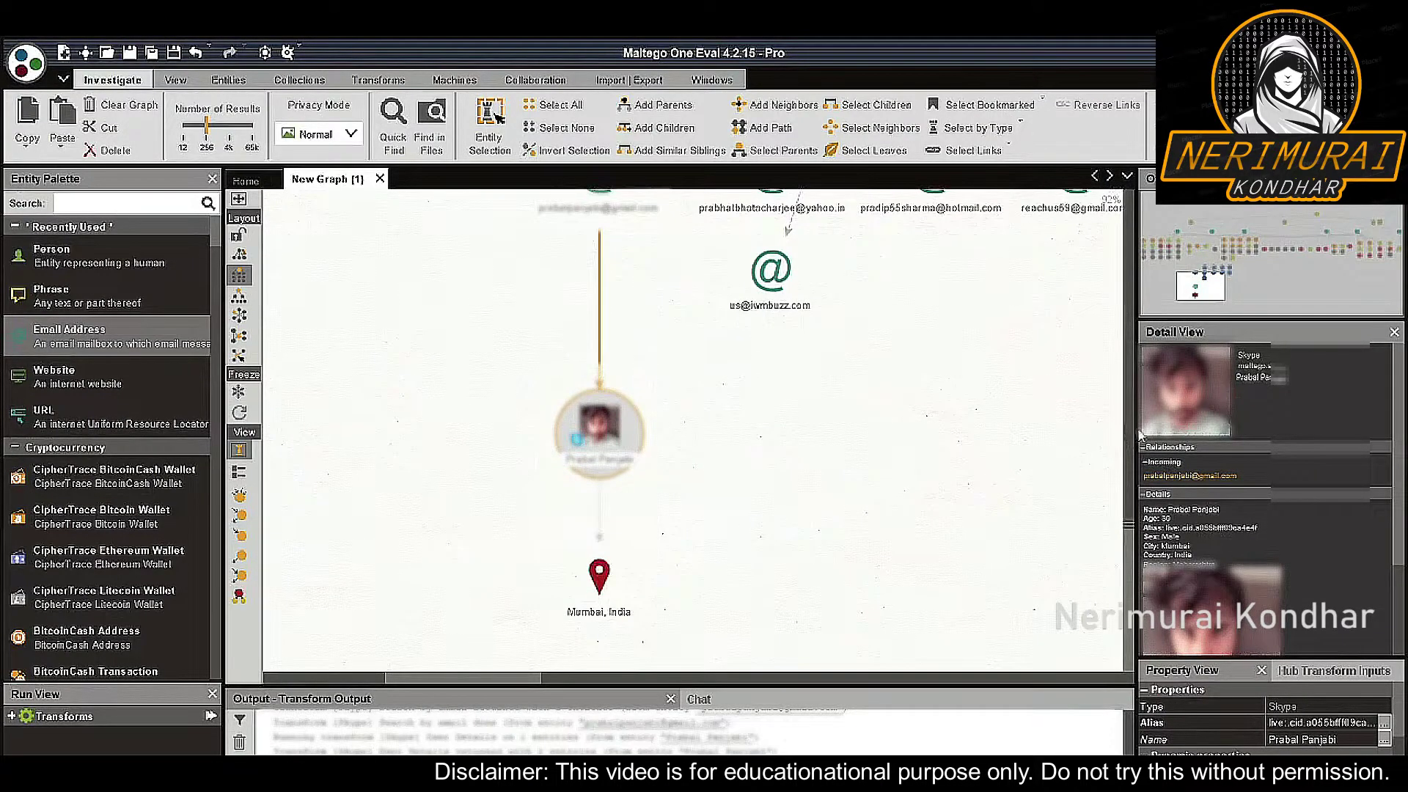
drag(1141, 434, 891, 435)
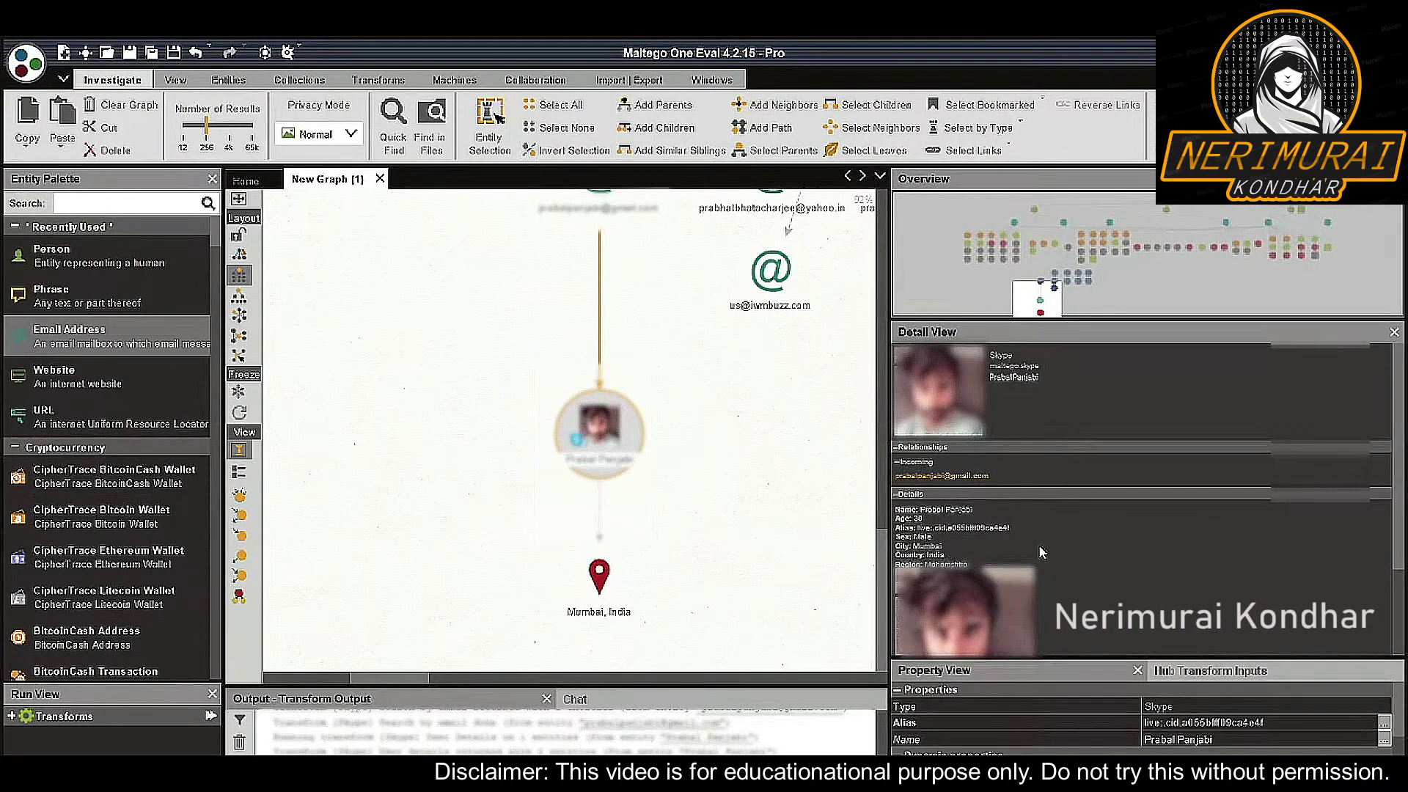
scroll(990, 557, down, 3)
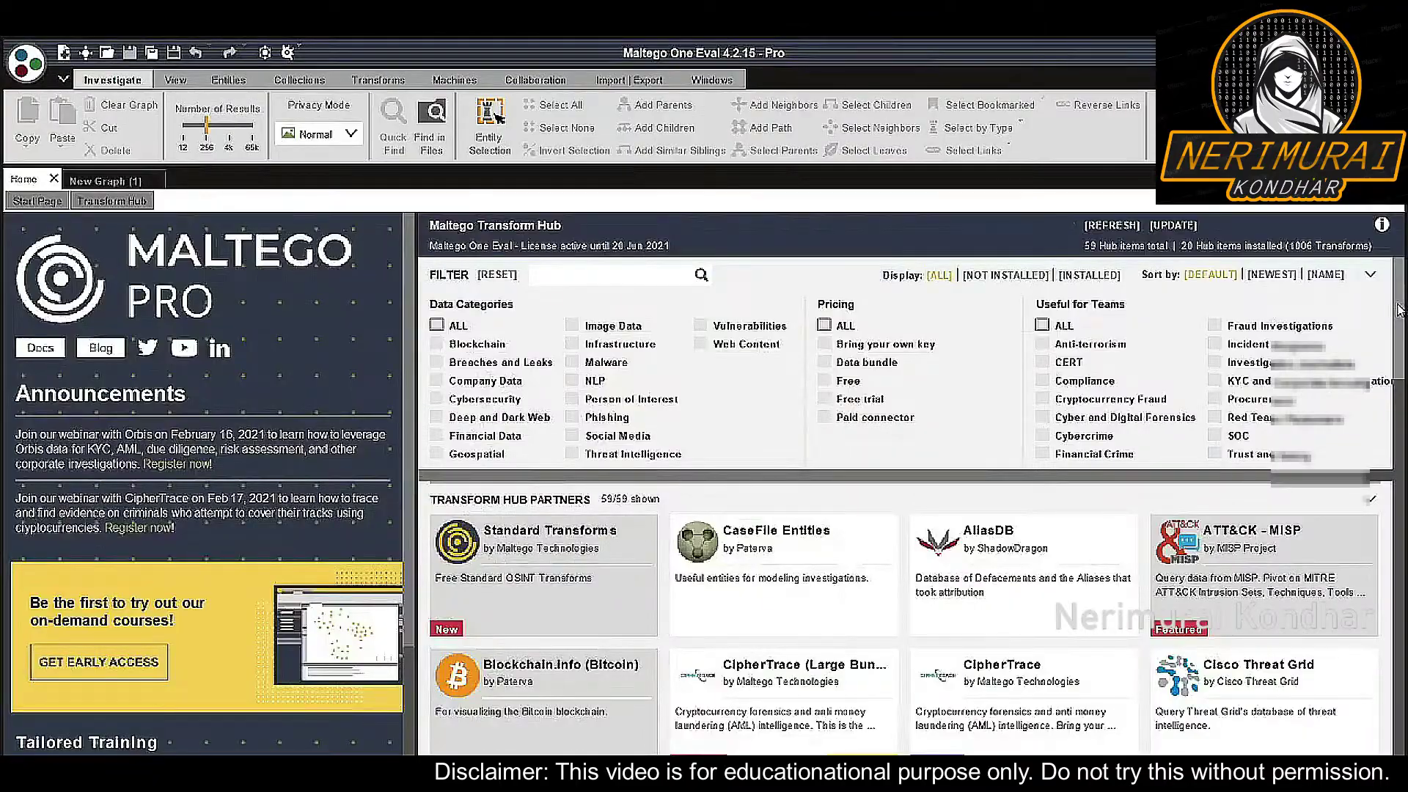
Scroll the Transform Hub down to the Pipl tile and open its details
drag(1399, 309, 1400, 612)
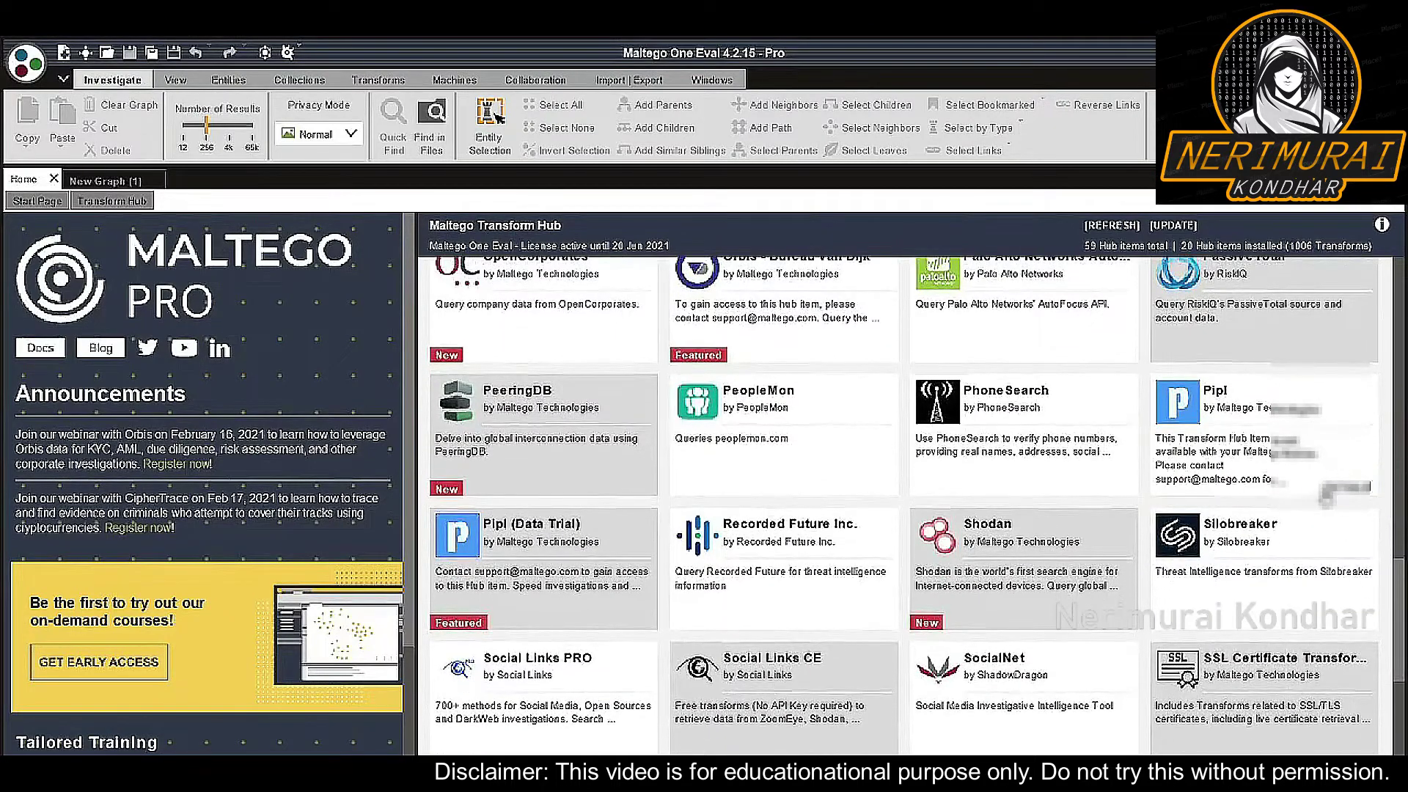
click(1335, 497)
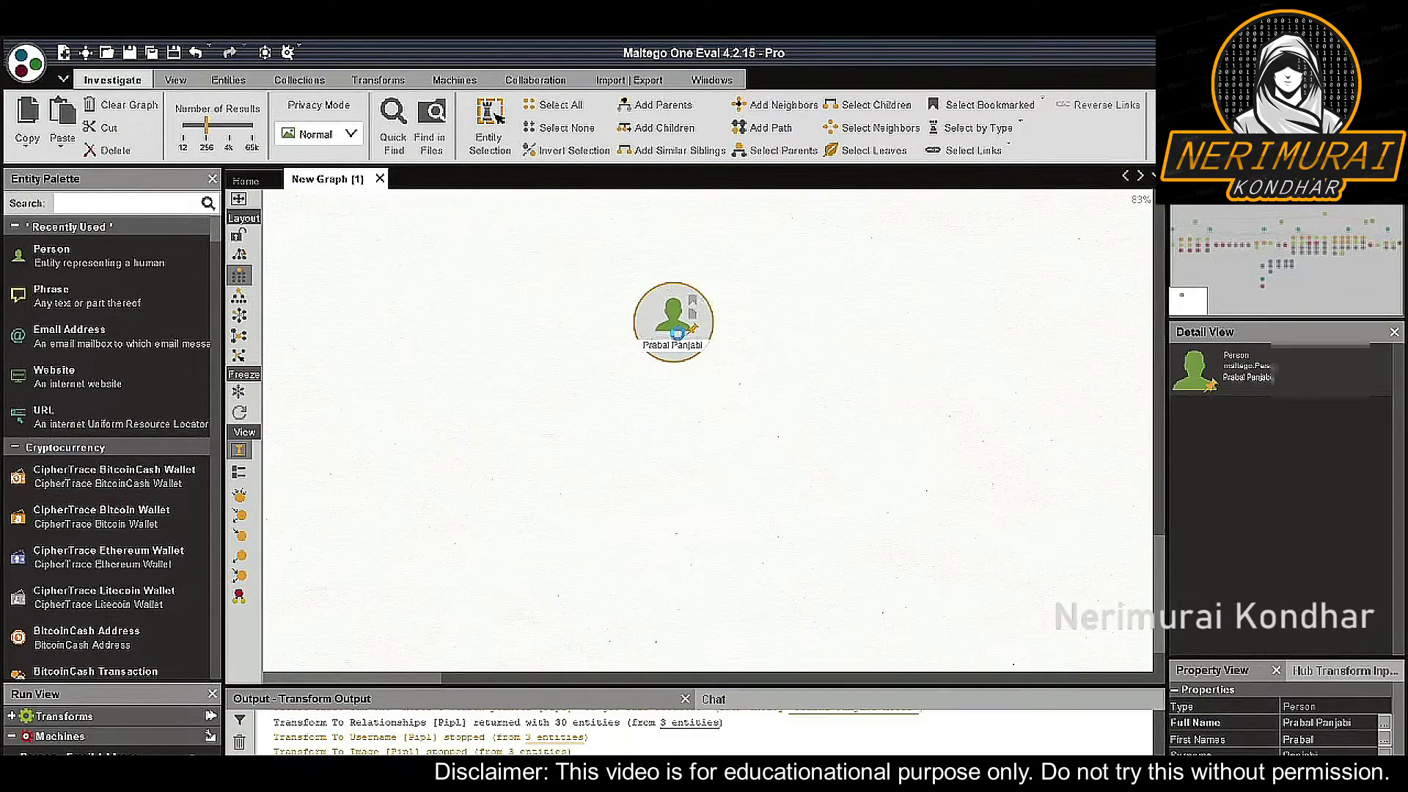
Run Search Person [Pipl] on the Person entity and inspect one of the ten possible-person results
right_click(675, 333)
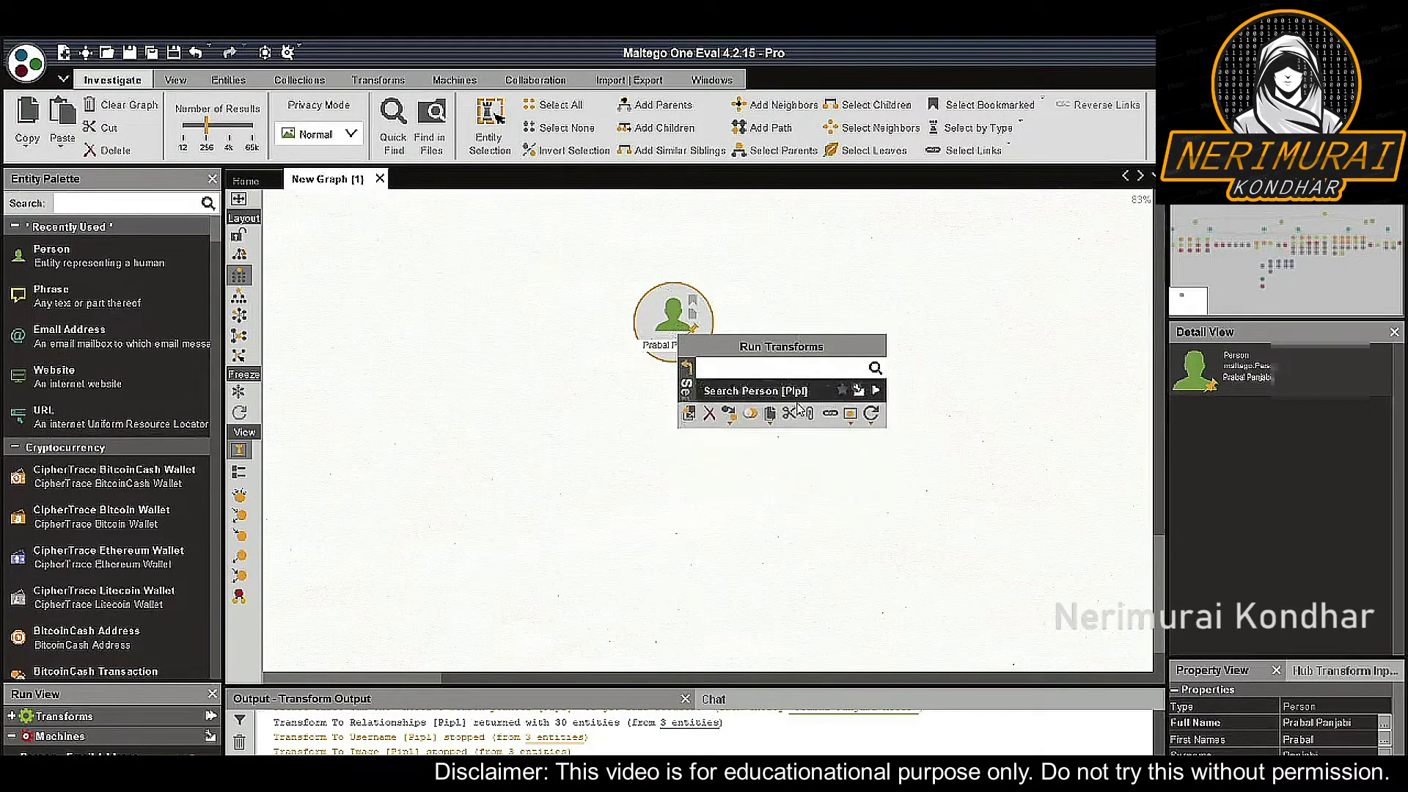
click(875, 390)
click(915, 583)
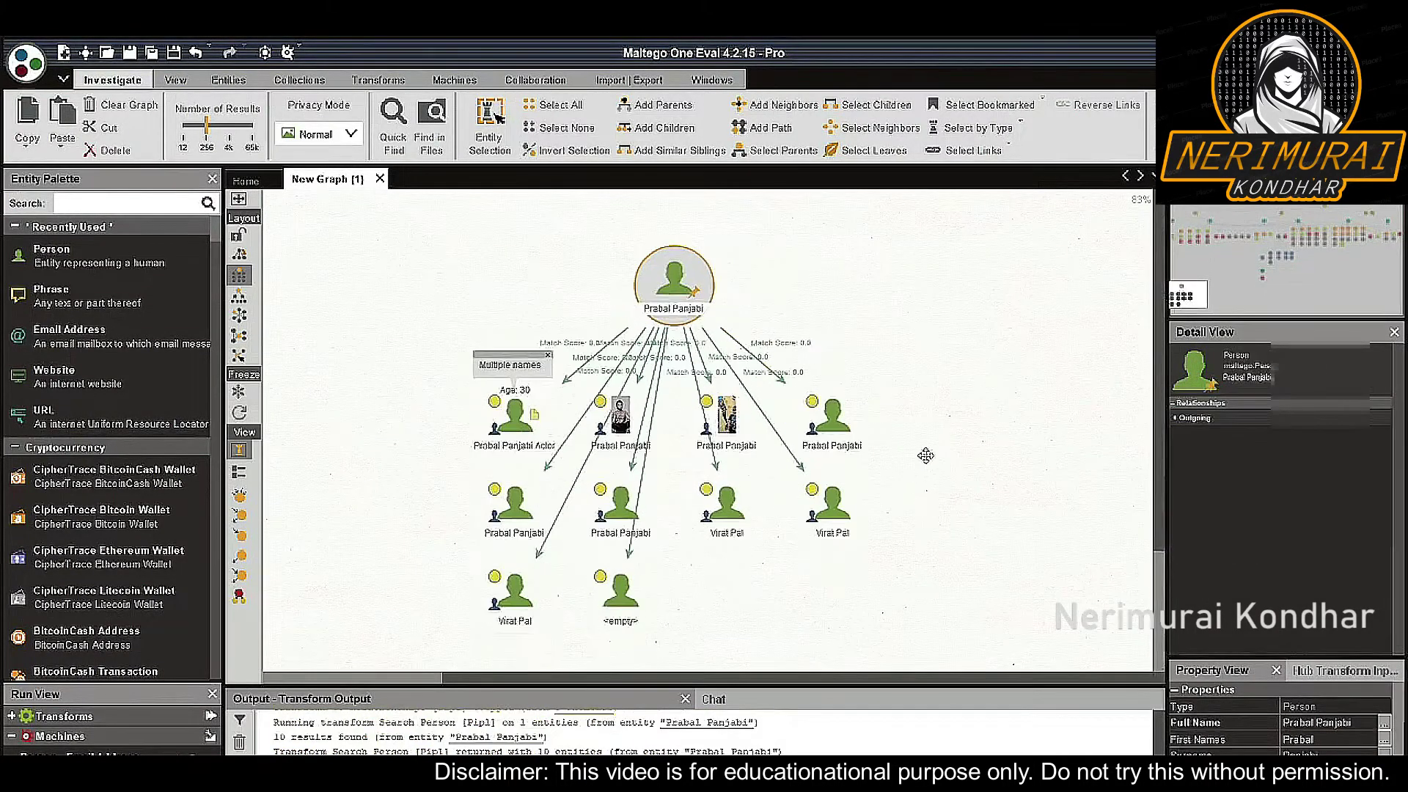
click(812, 419)
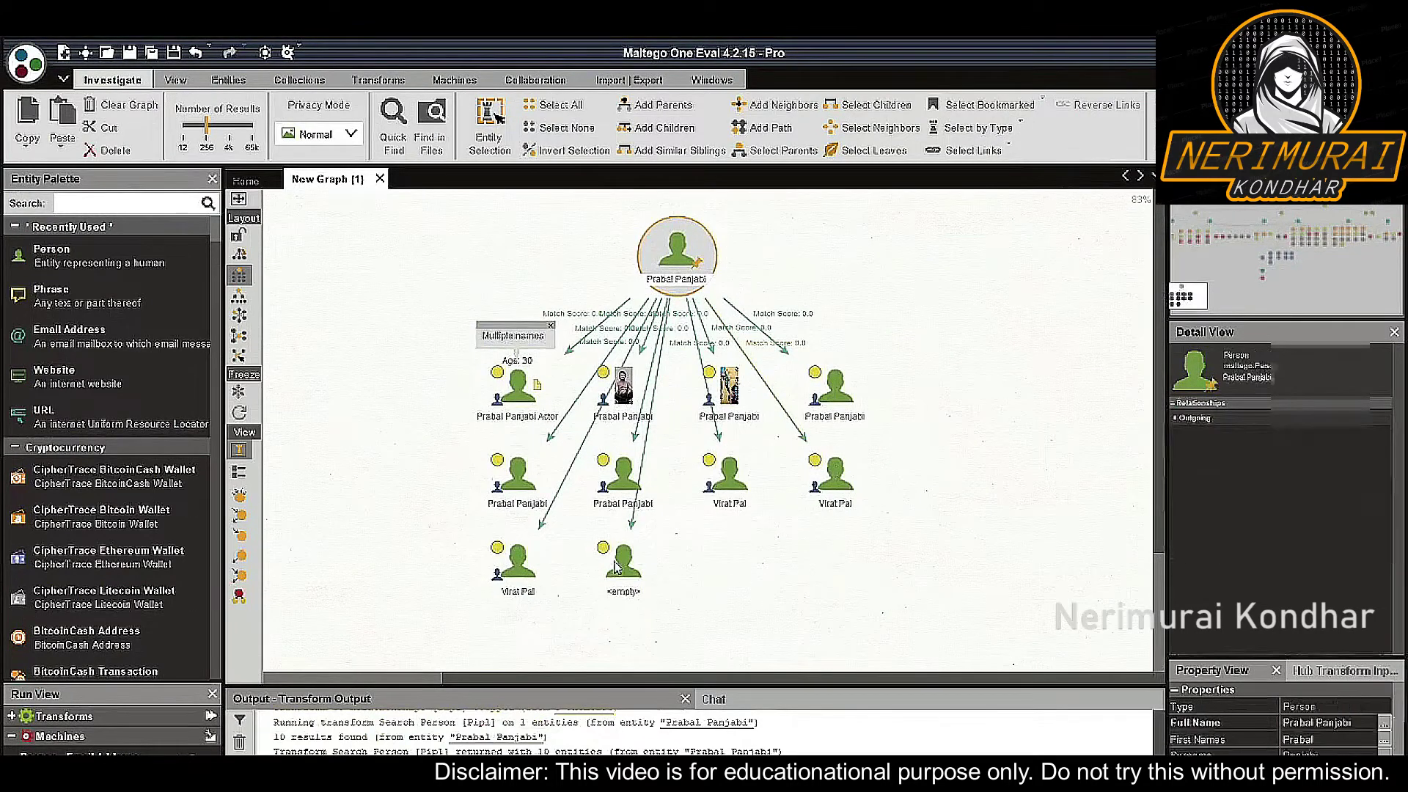
click(900, 531)
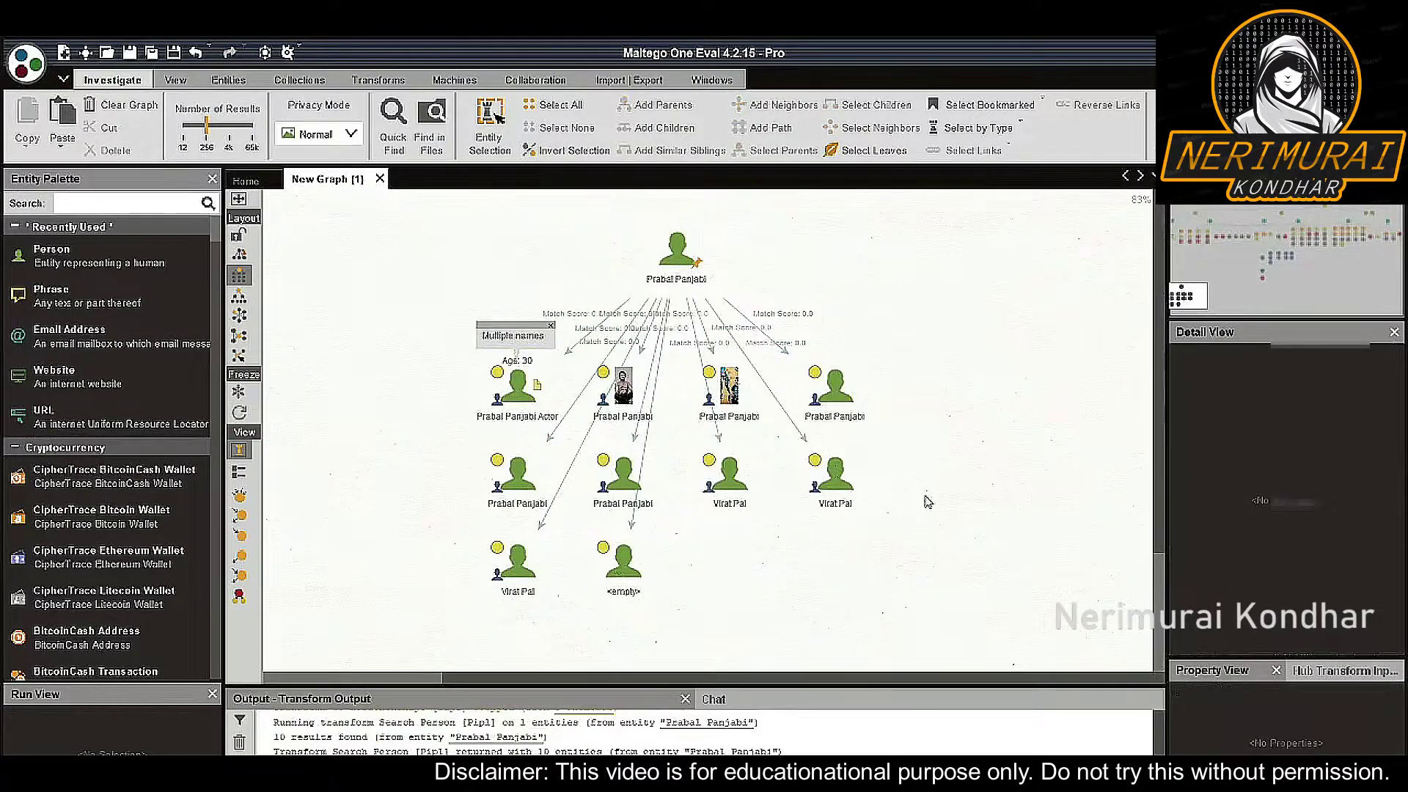
mouse_move(845, 404)
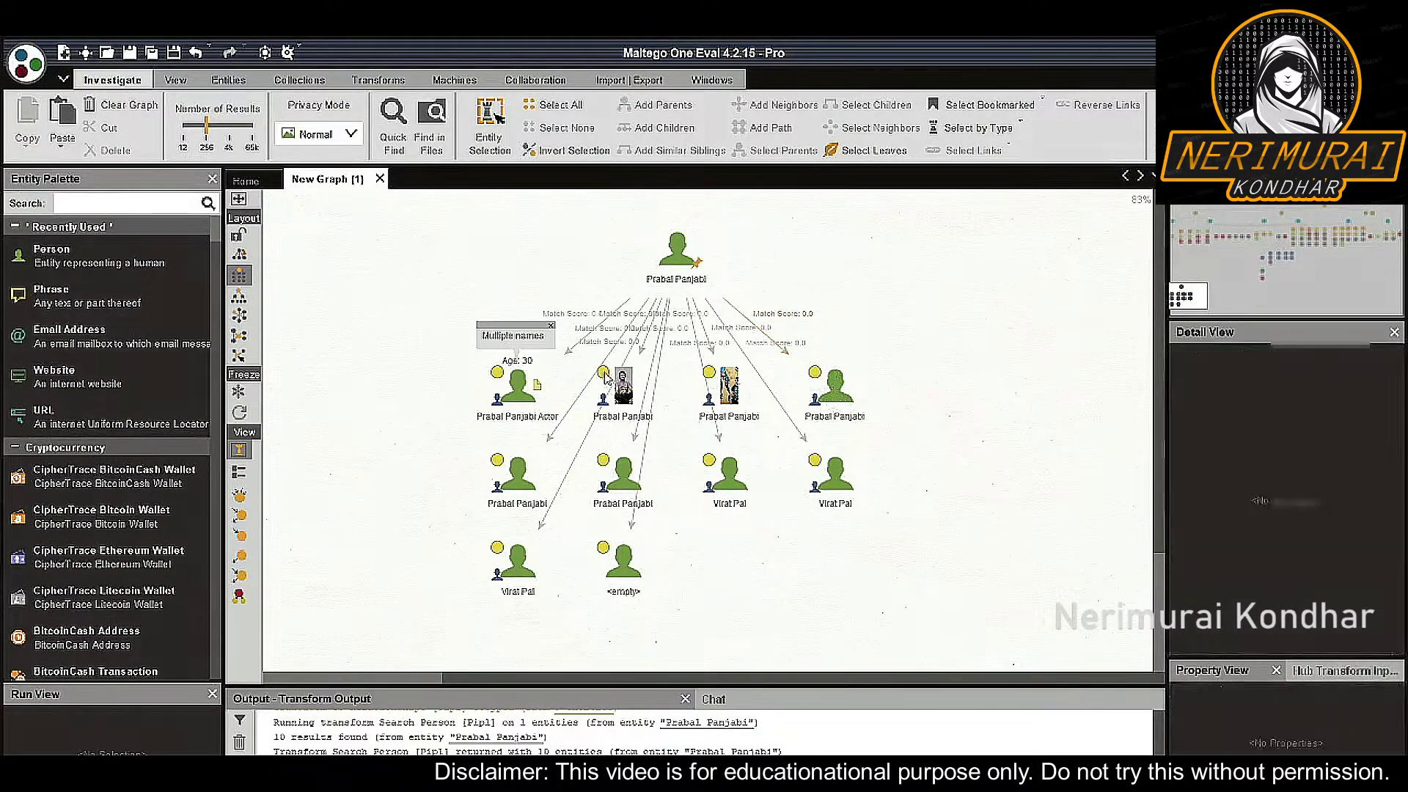
Run Resolve search pointer [Pipl] on the three top-row matches, then select the three resolved persons
mouse_move(597, 385)
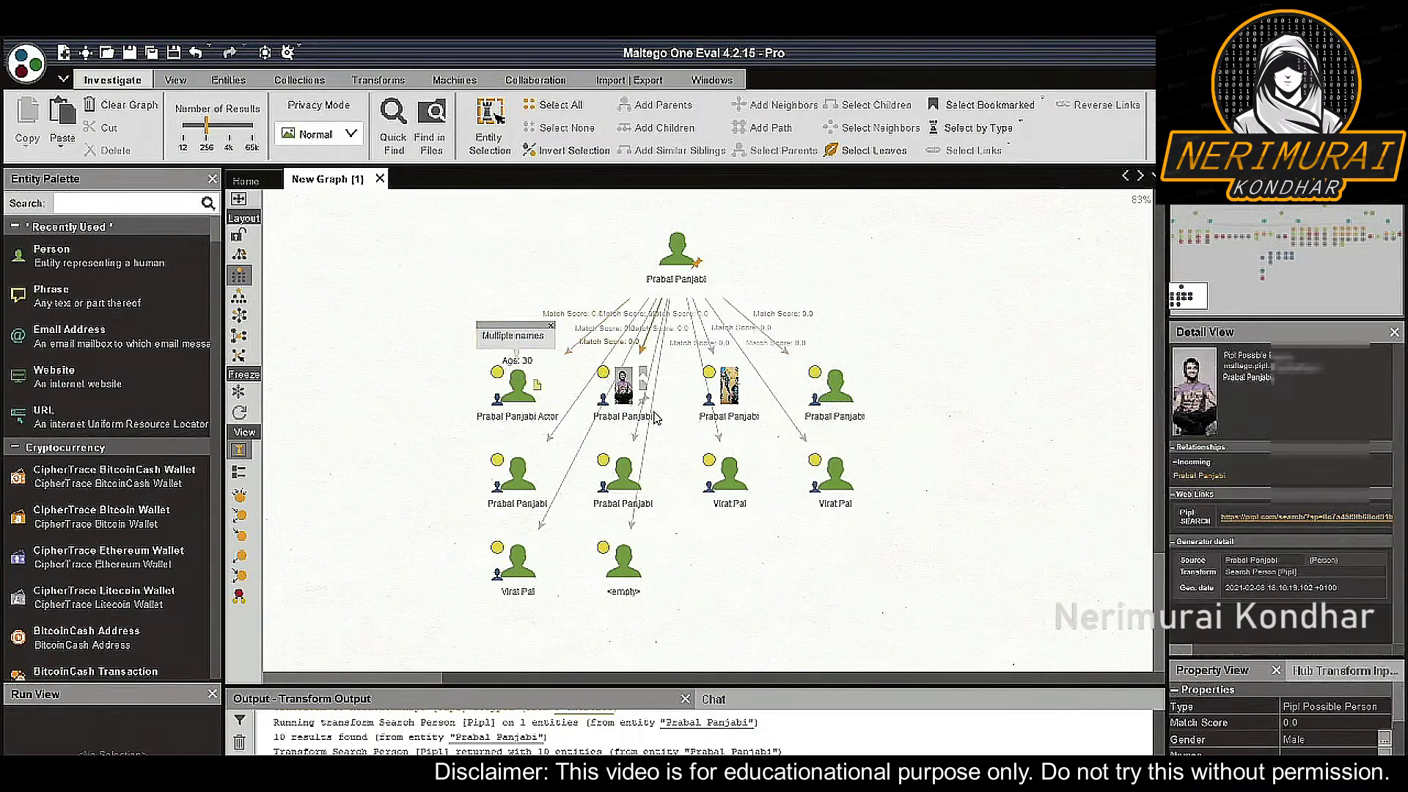
drag(437, 332, 789, 442)
right_click(731, 398)
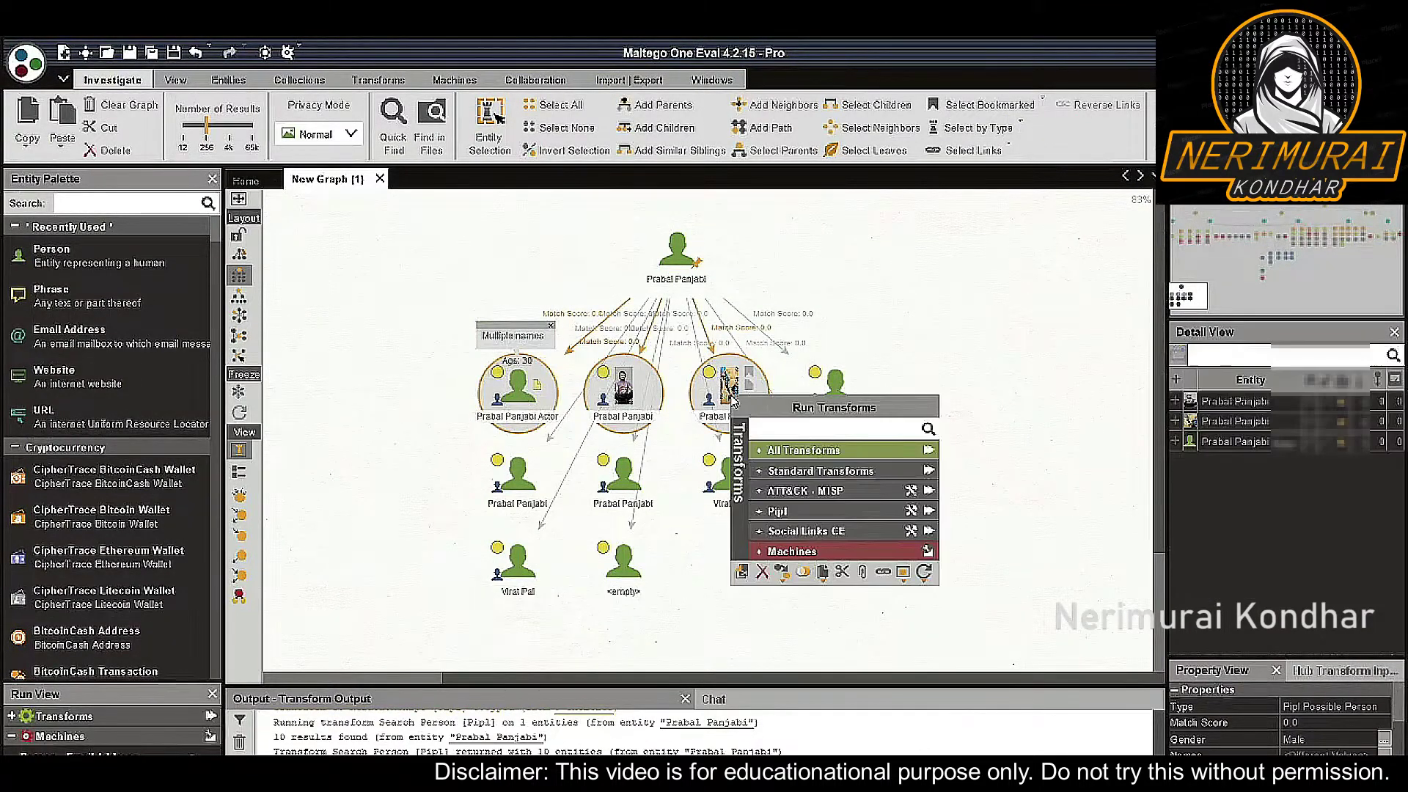
click(843, 511)
click(854, 512)
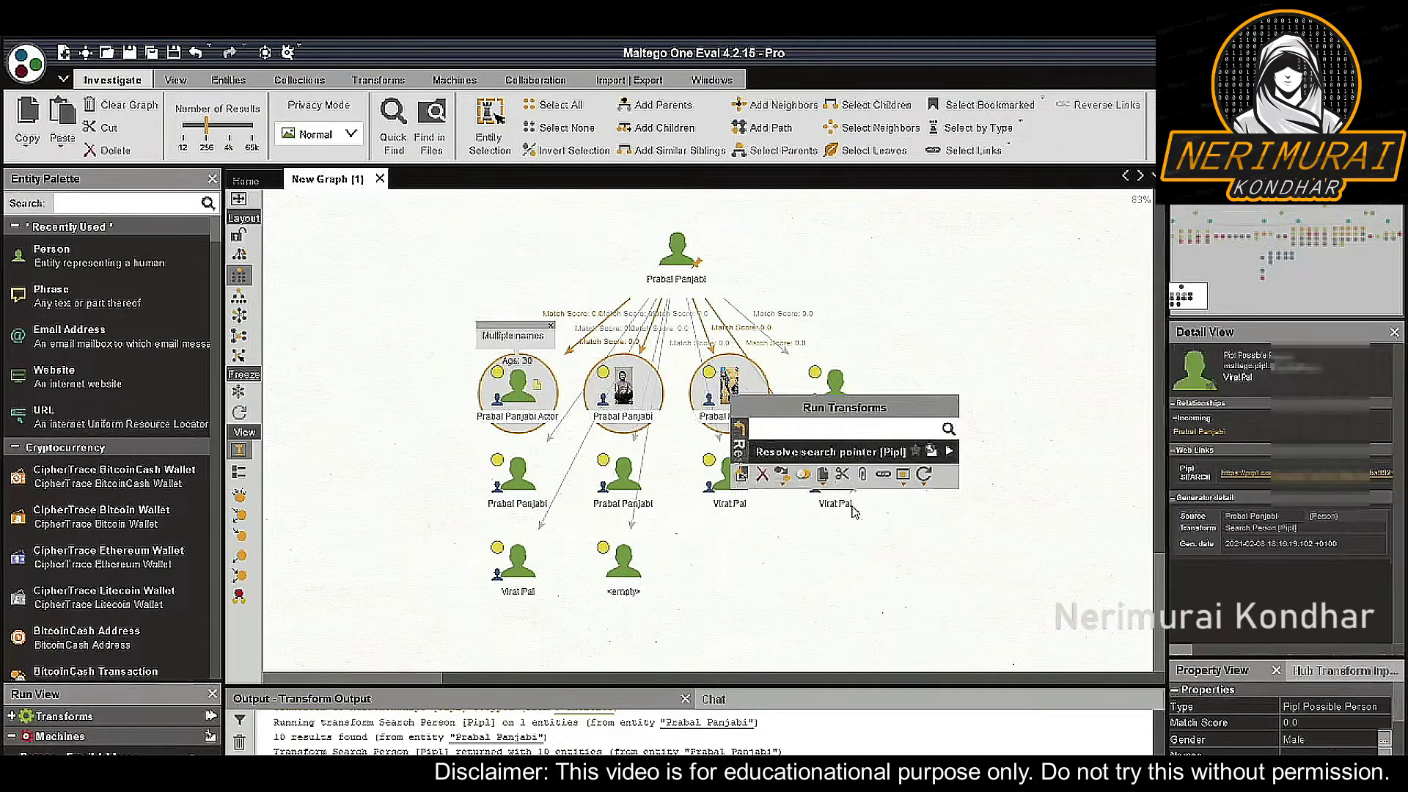
click(946, 452)
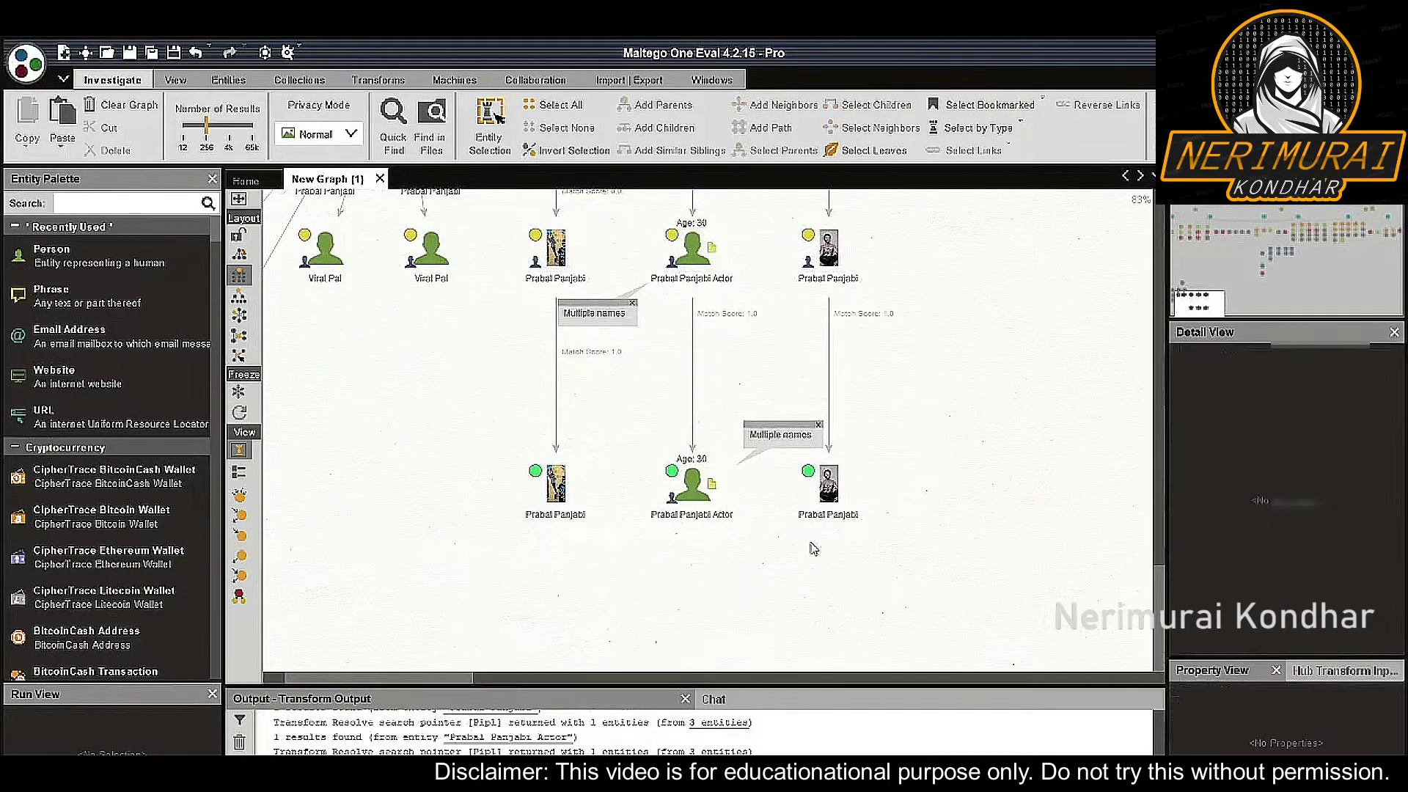
click(842, 553)
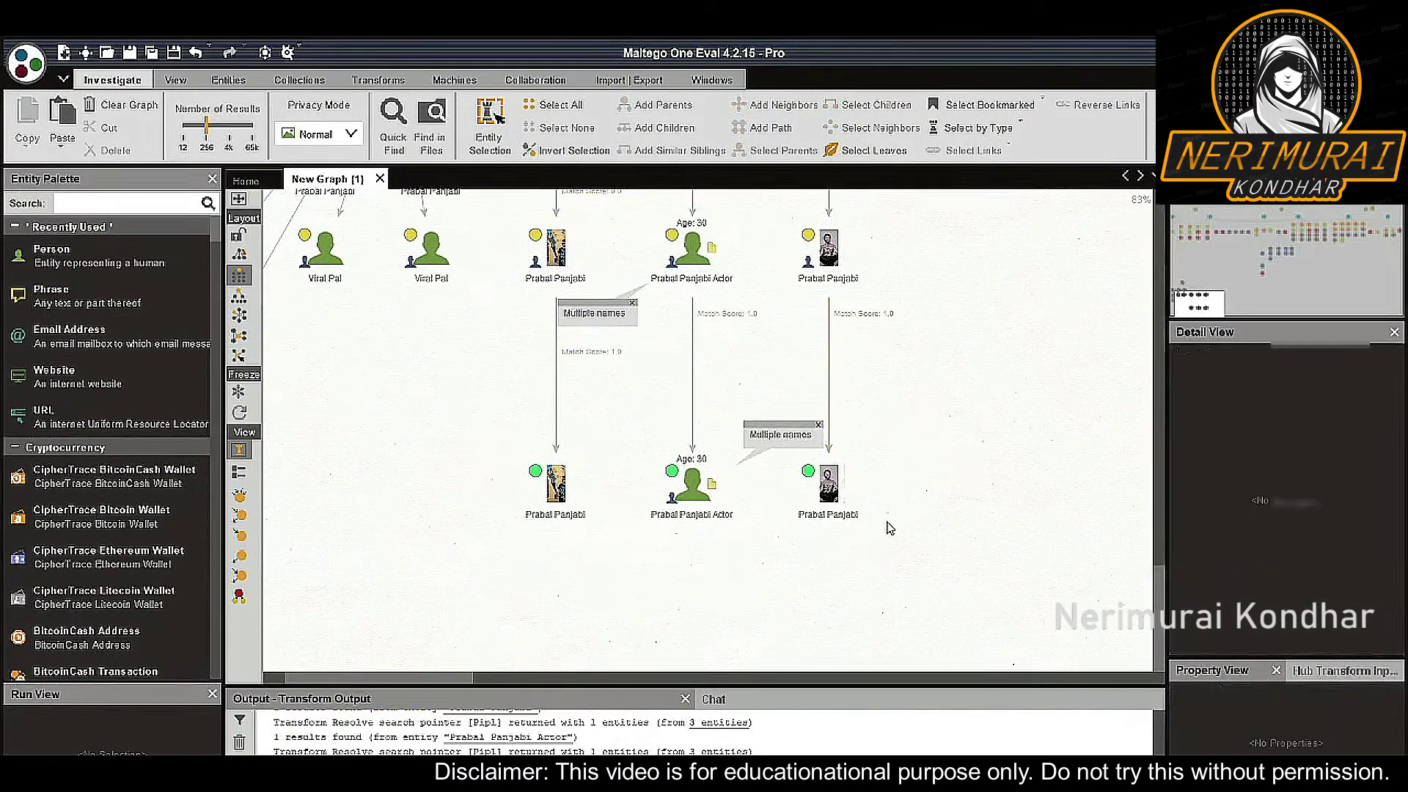
drag(900, 526, 490, 408)
Run the Pipl All Transforms set, then Expand in Full [Pipl], on the three resolved persons
right_click(693, 469)
click(736, 583)
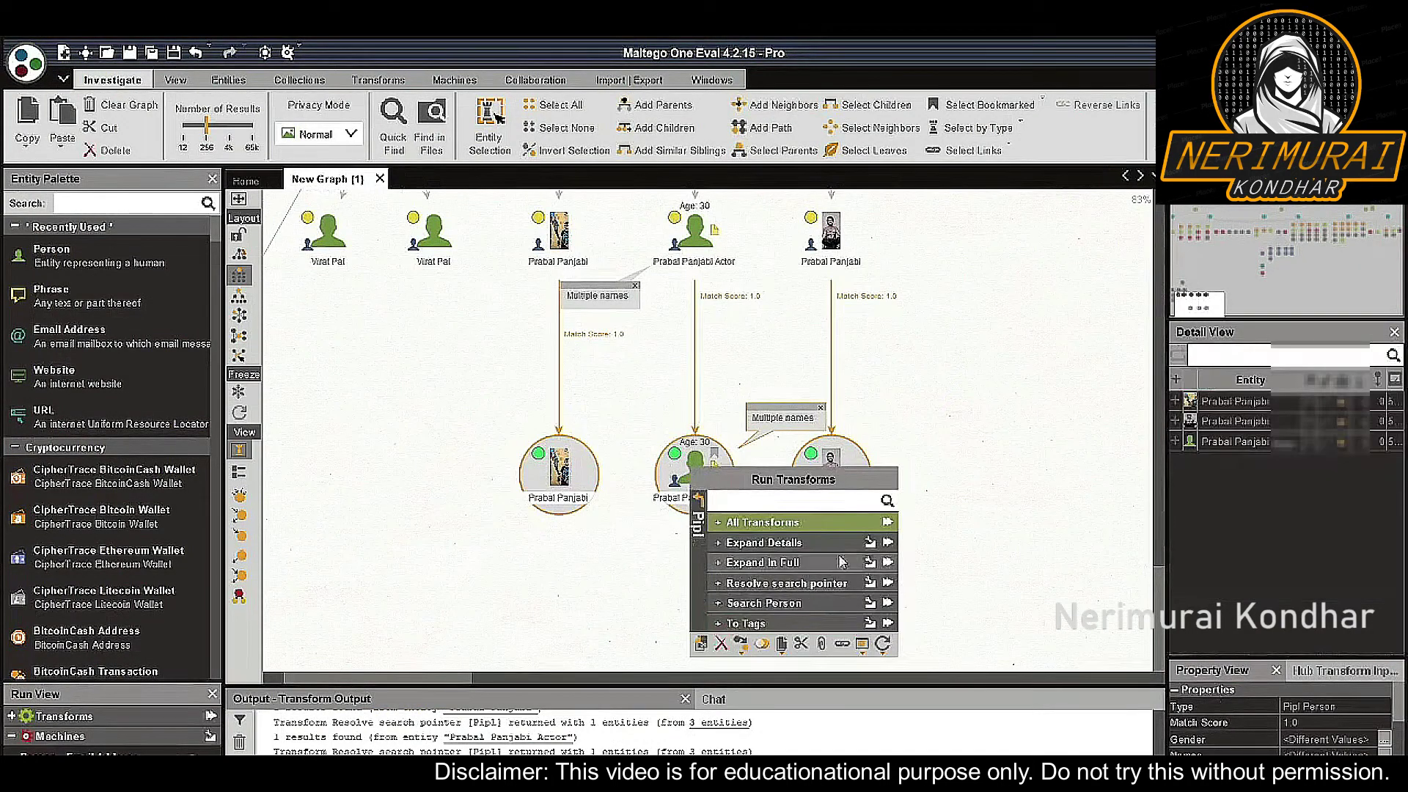
click(885, 546)
click(697, 485)
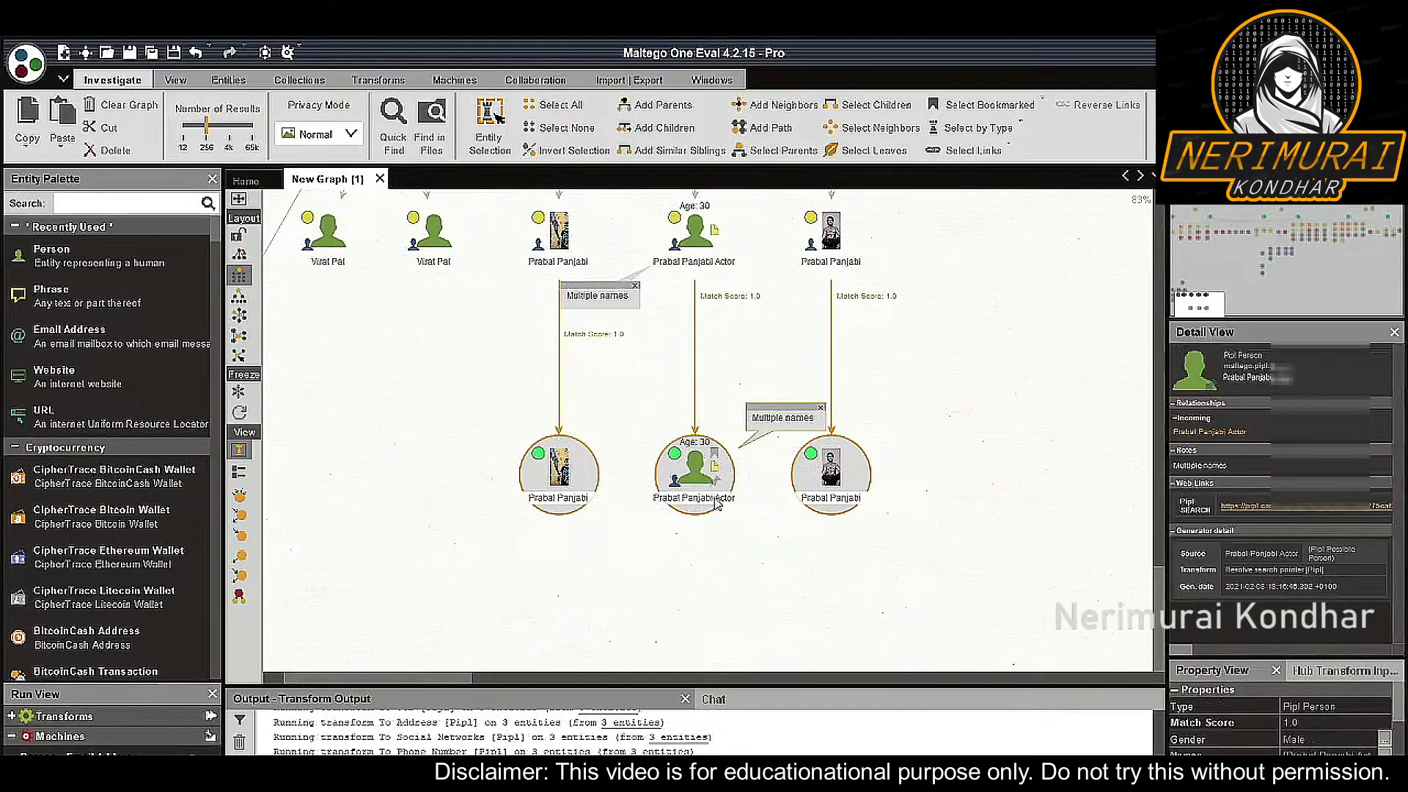
right_click(721, 506)
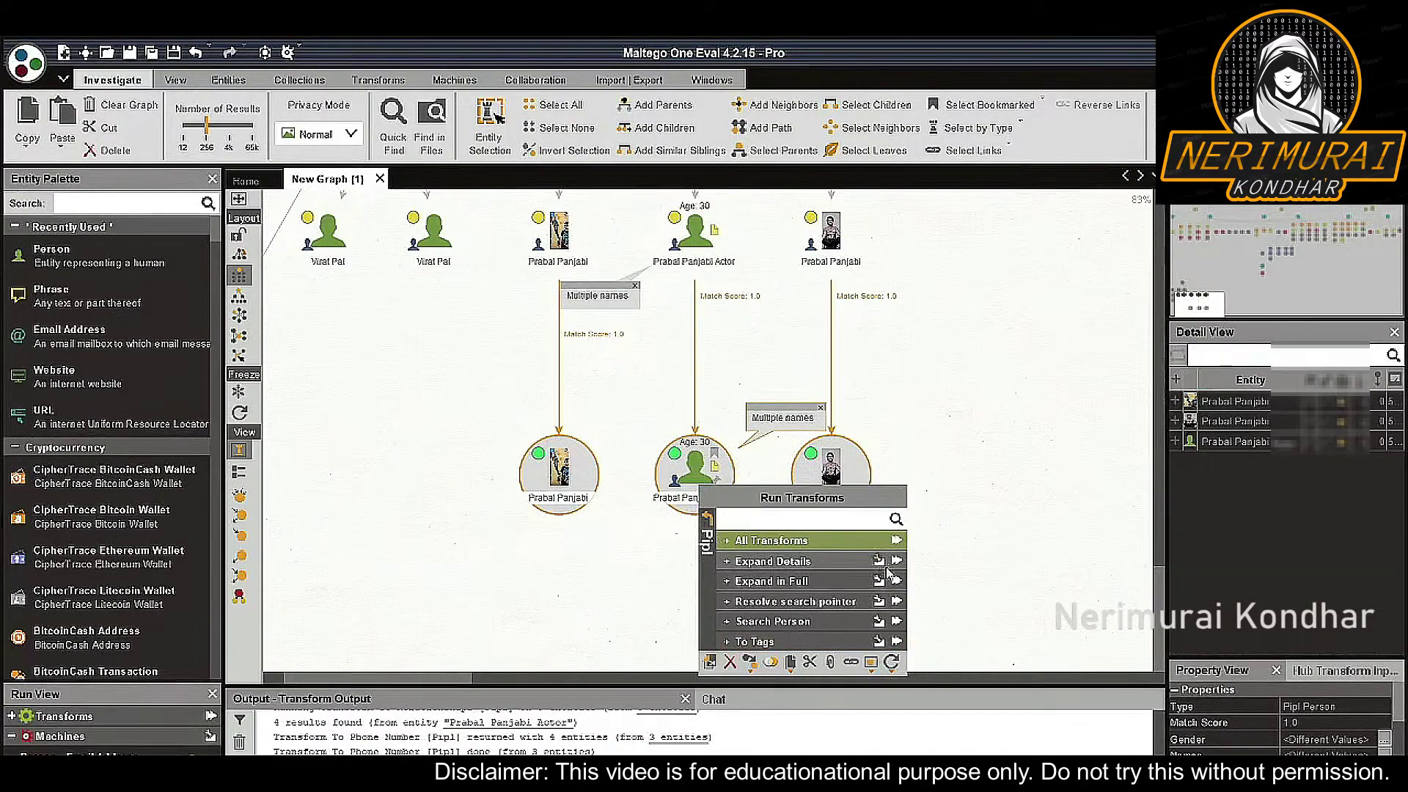
click(890, 577)
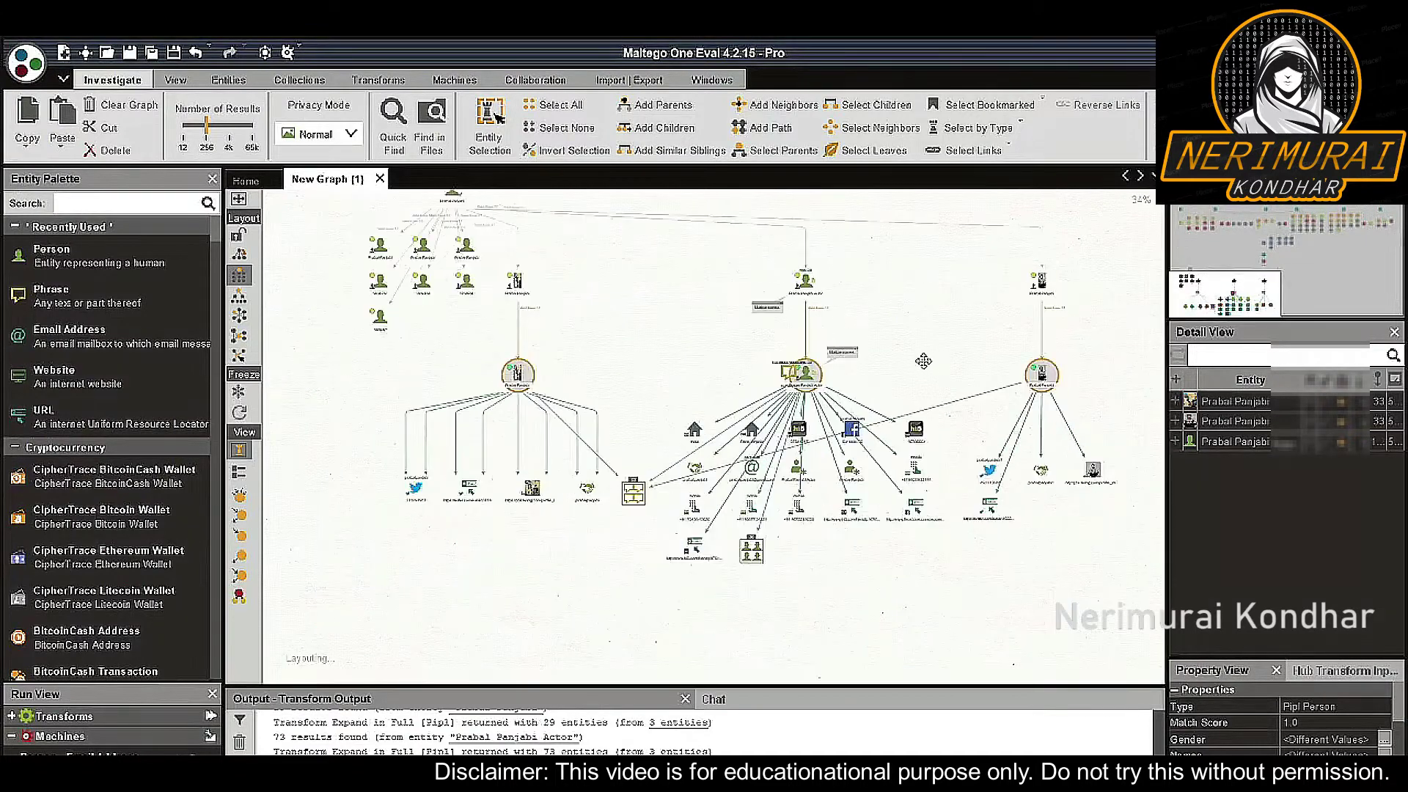
Zoom and pan across the expanded graph to review the Twitter, Facebook, address and email results
click(858, 490)
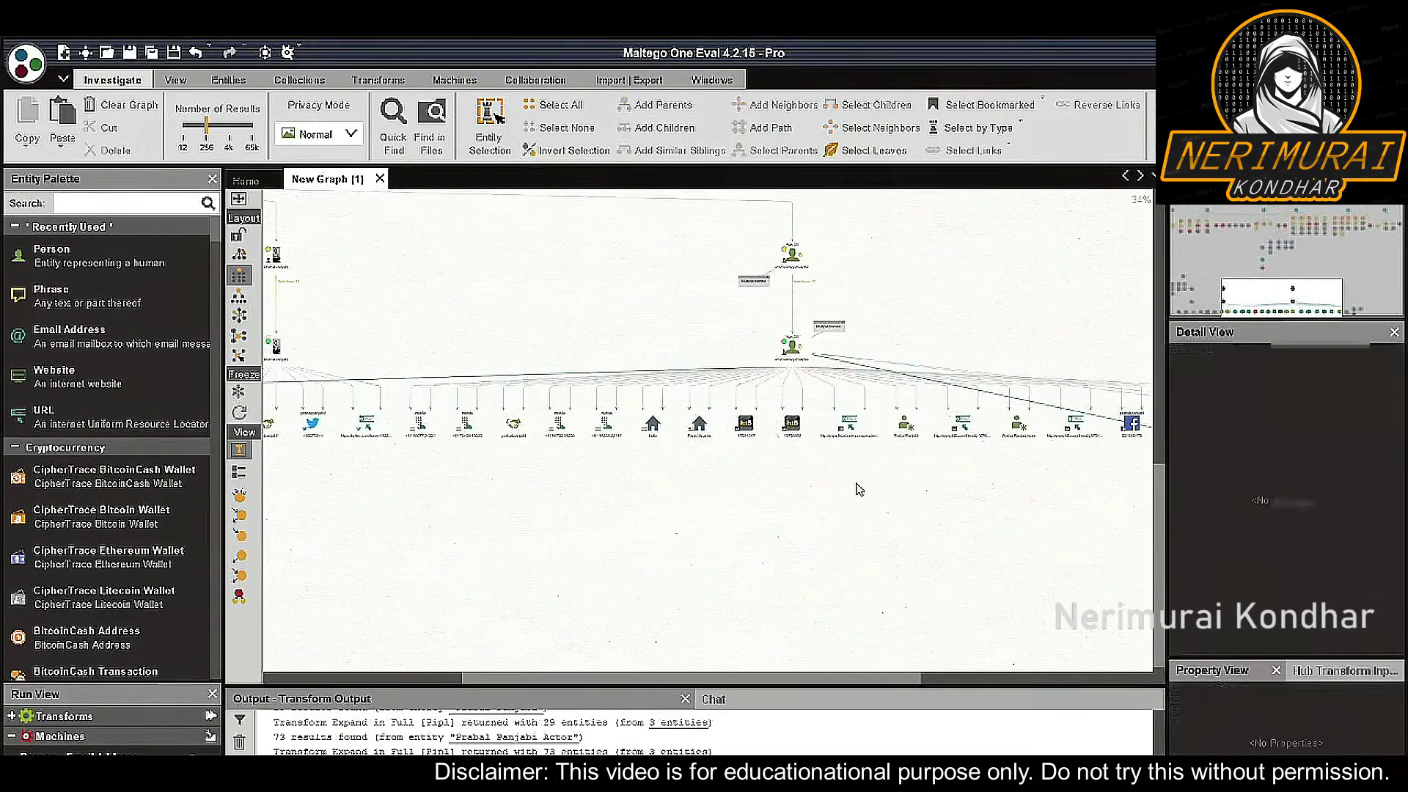
scroll(852, 479, down, 1)
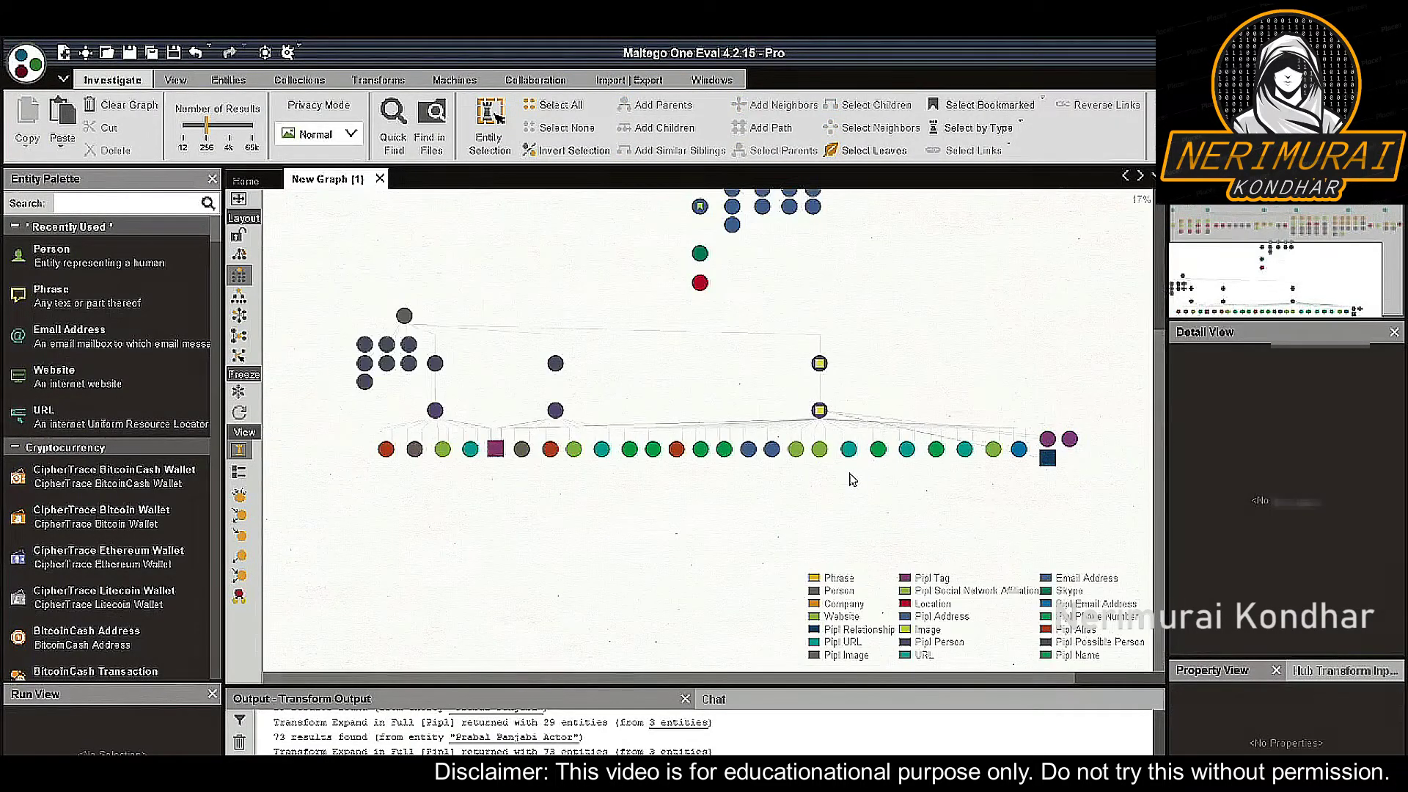
scroll(850, 478, up, 2)
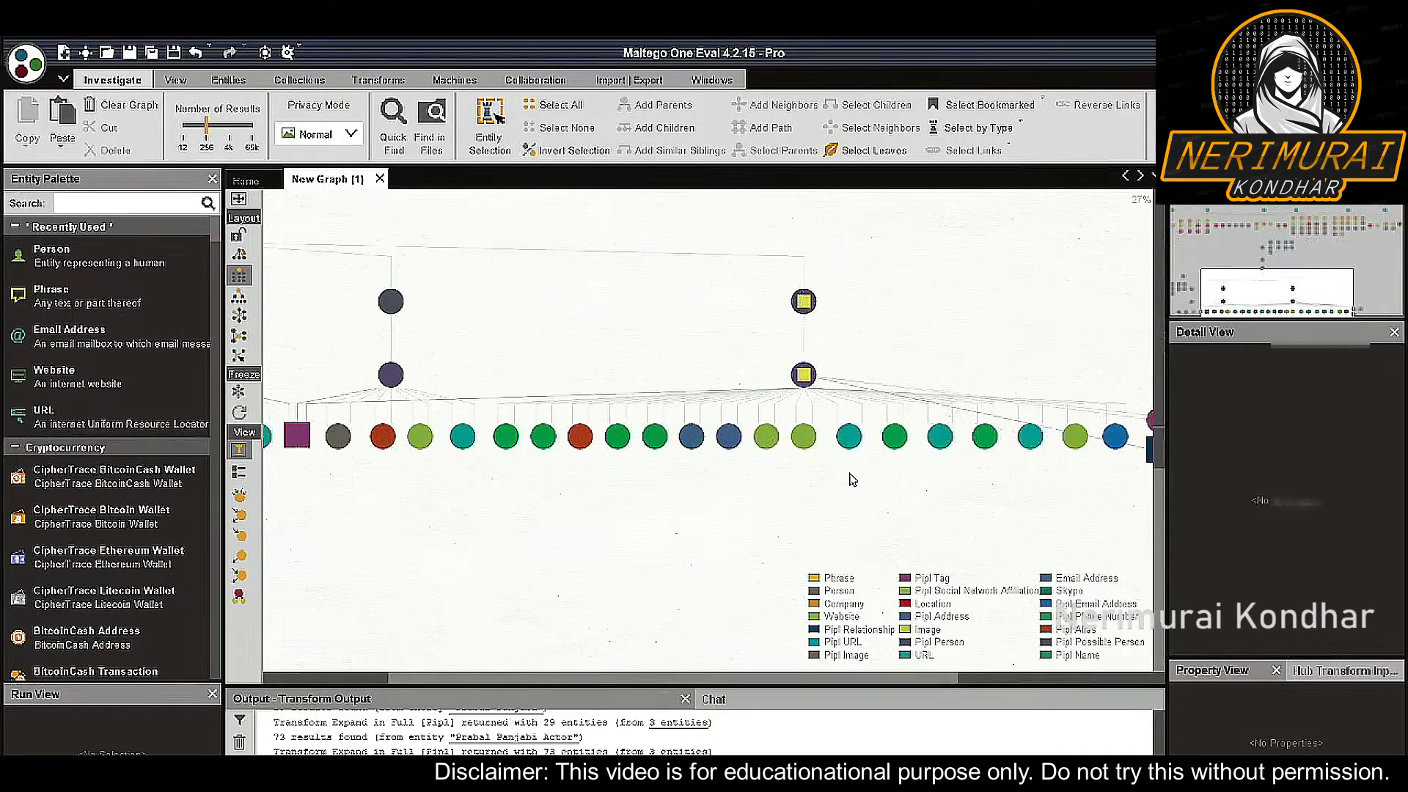
drag(622, 477, 840, 459)
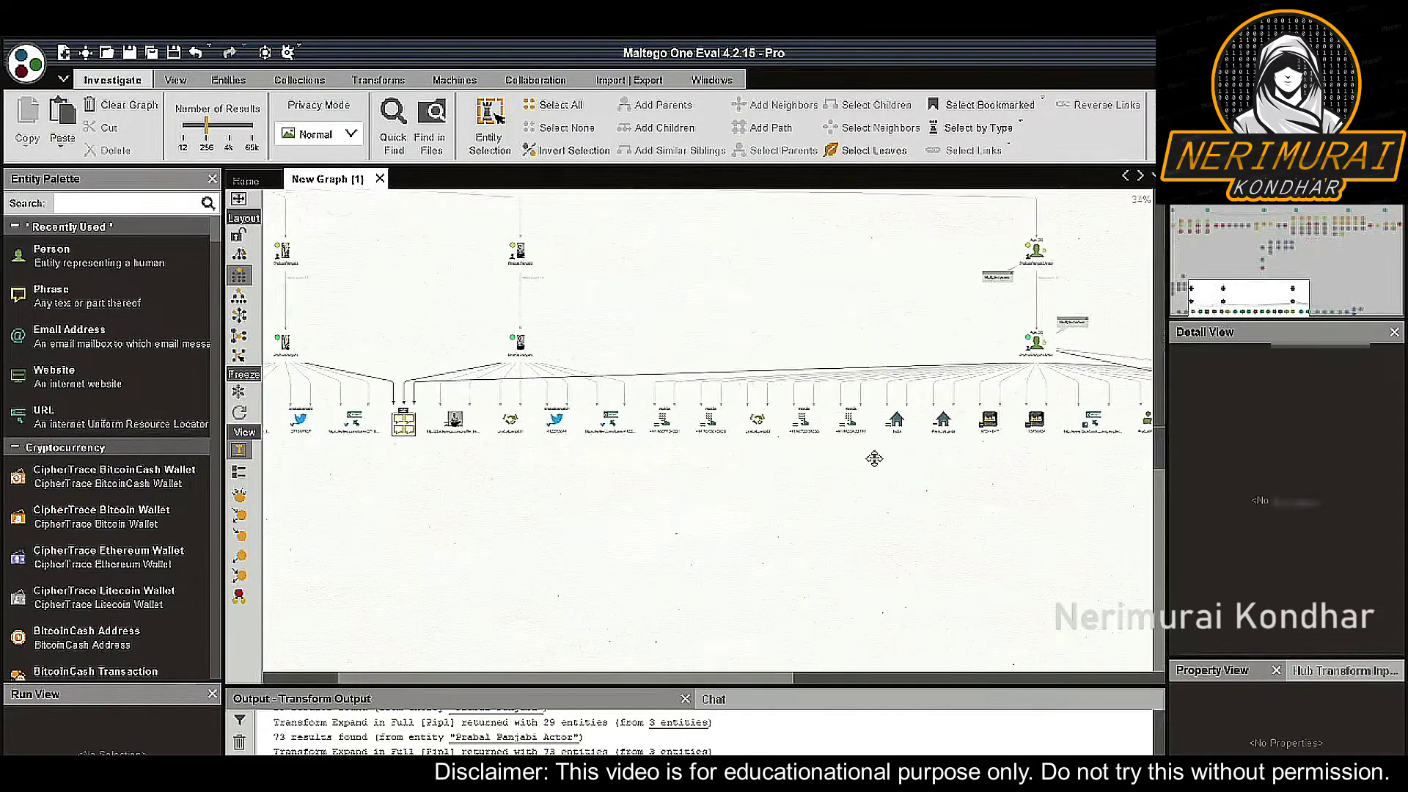
drag(876, 458, 525, 455)
drag(1019, 455, 871, 453)
scroll(871, 453, up, 2)
click(988, 420)
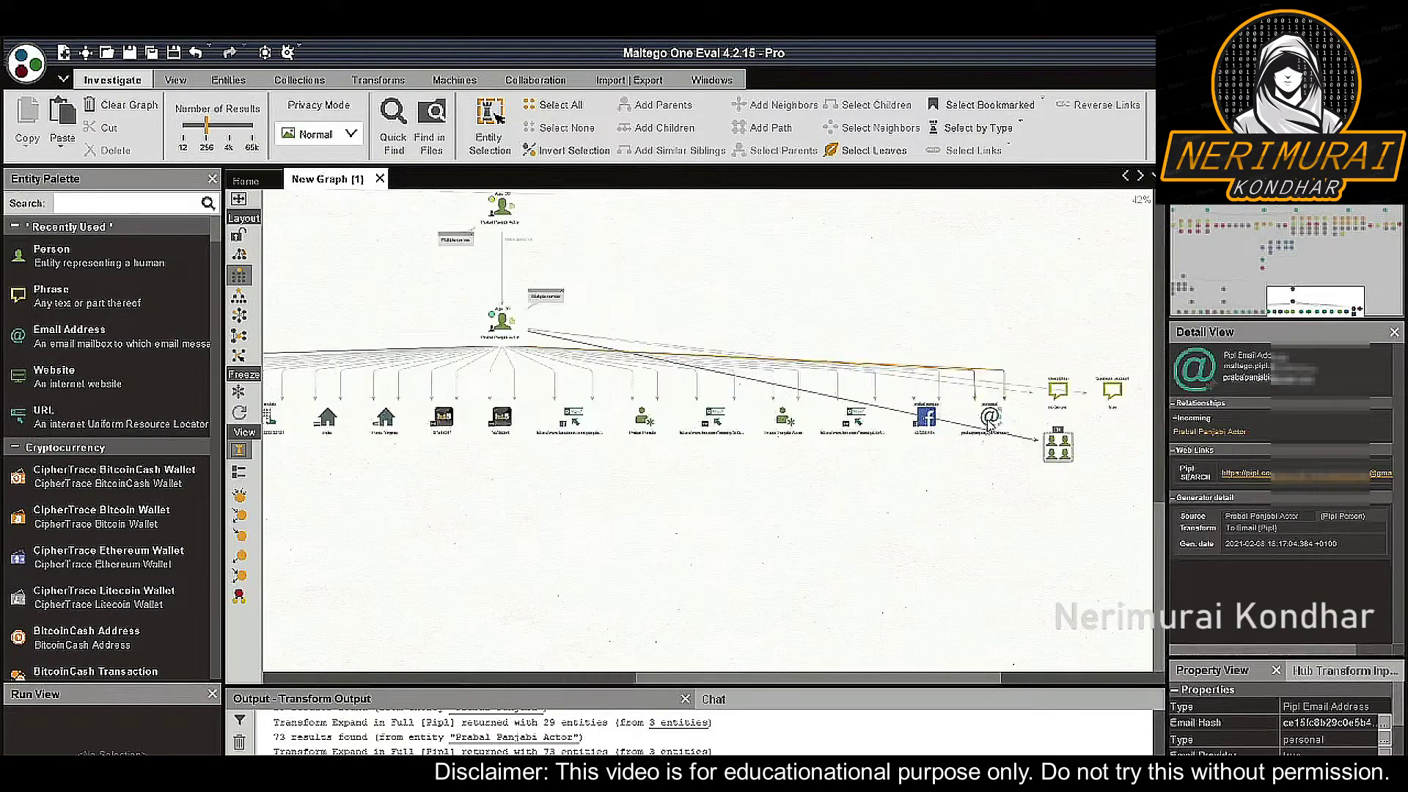
scroll(989, 420, up, 2)
scroll(989, 423, up, 2)
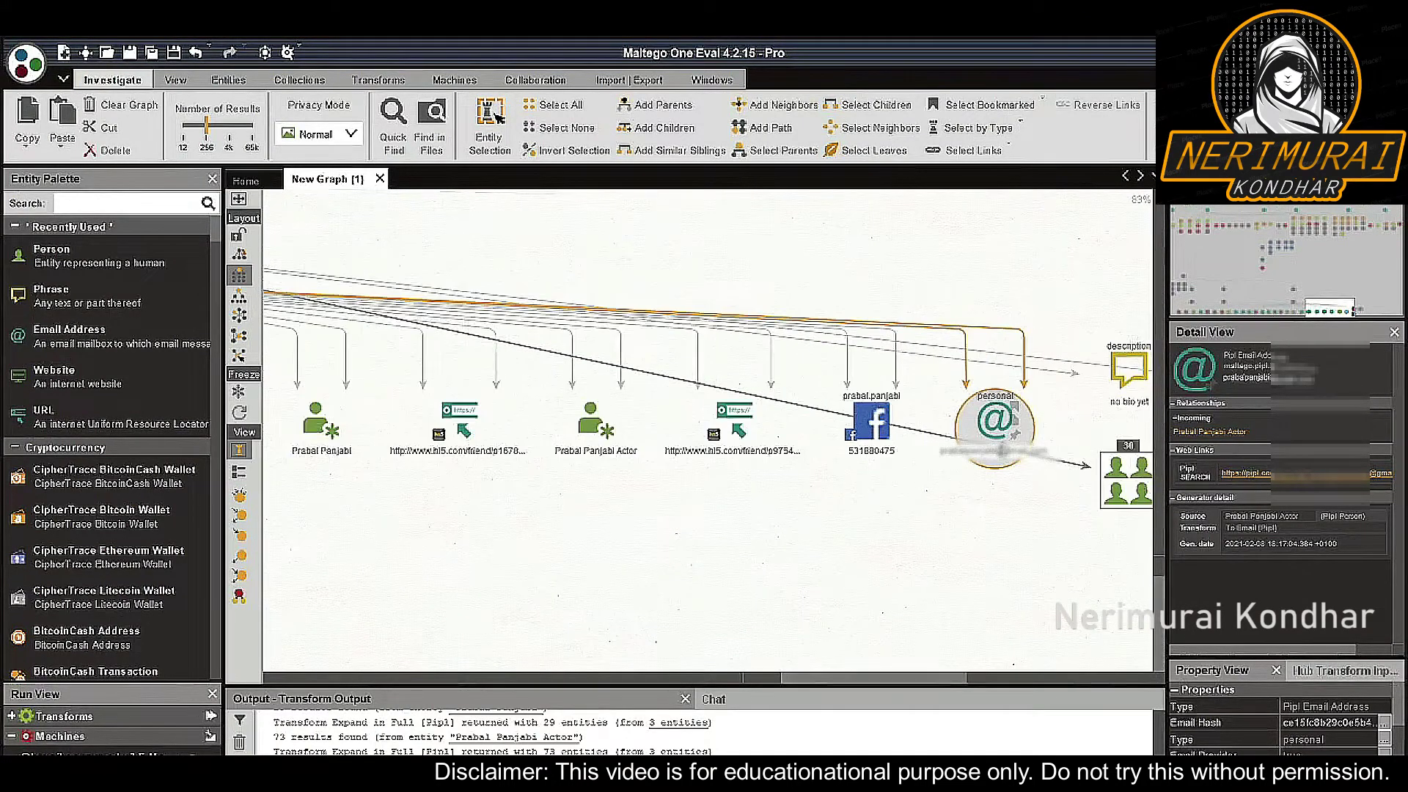
scroll(993, 449, down, 7)
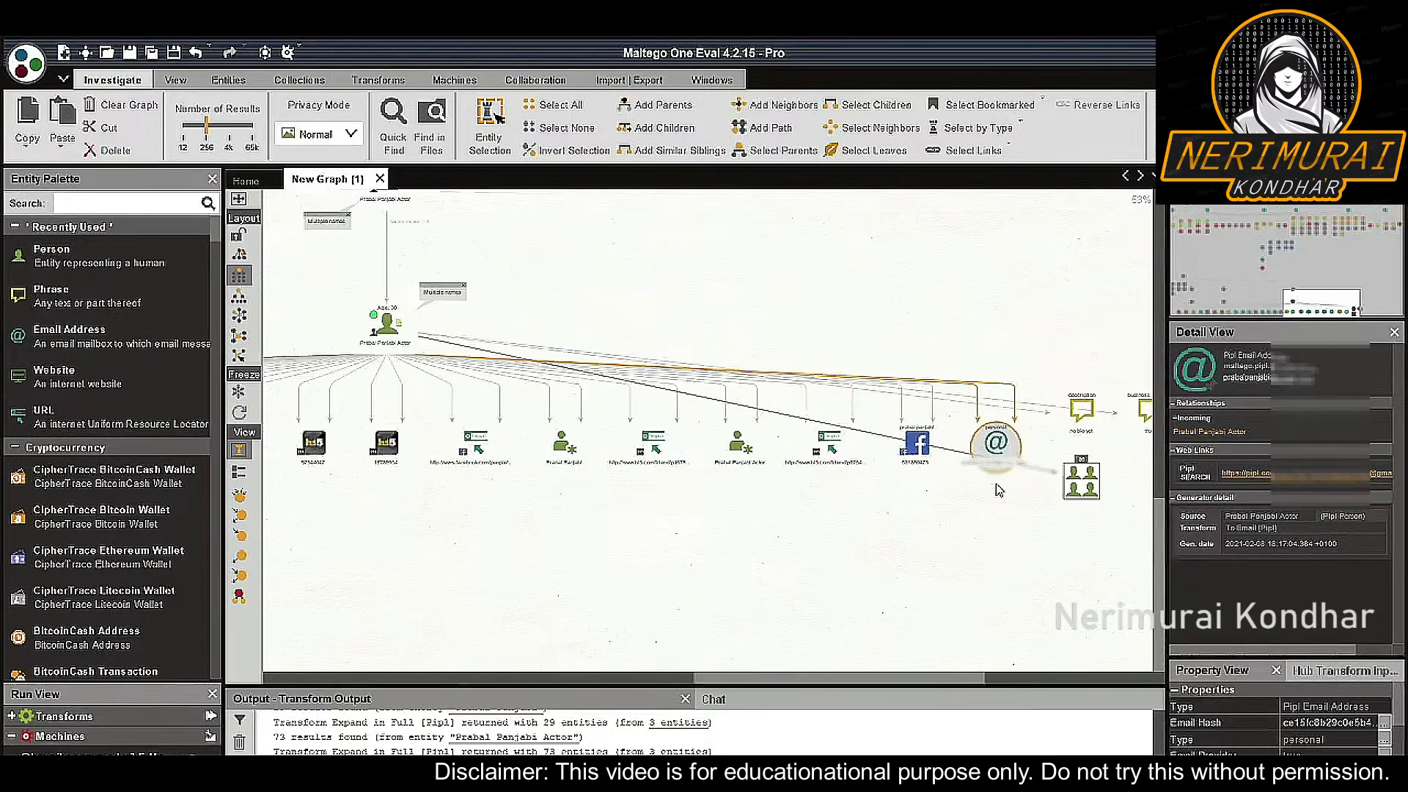
scroll(861, 471, up, 3)
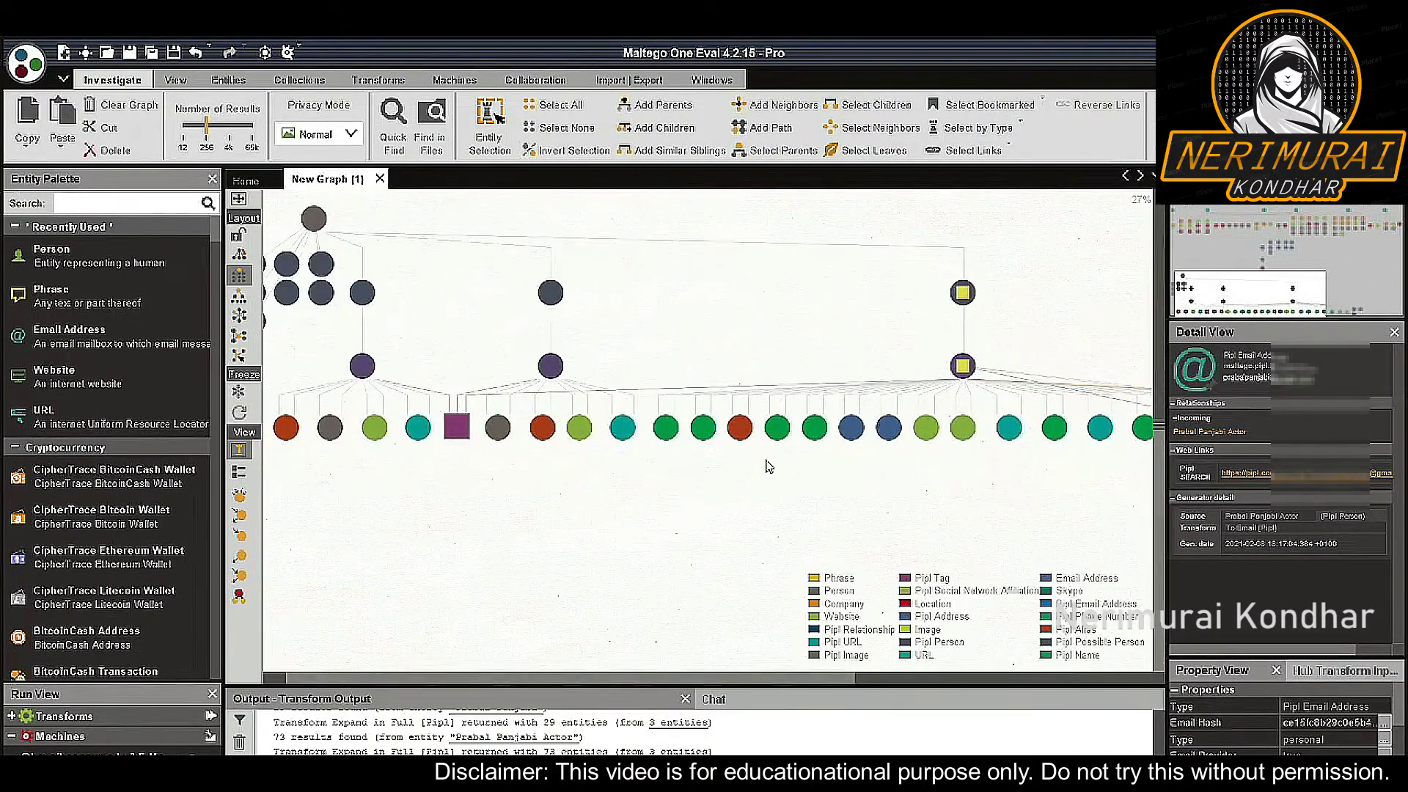
scroll(737, 465, left, 5)
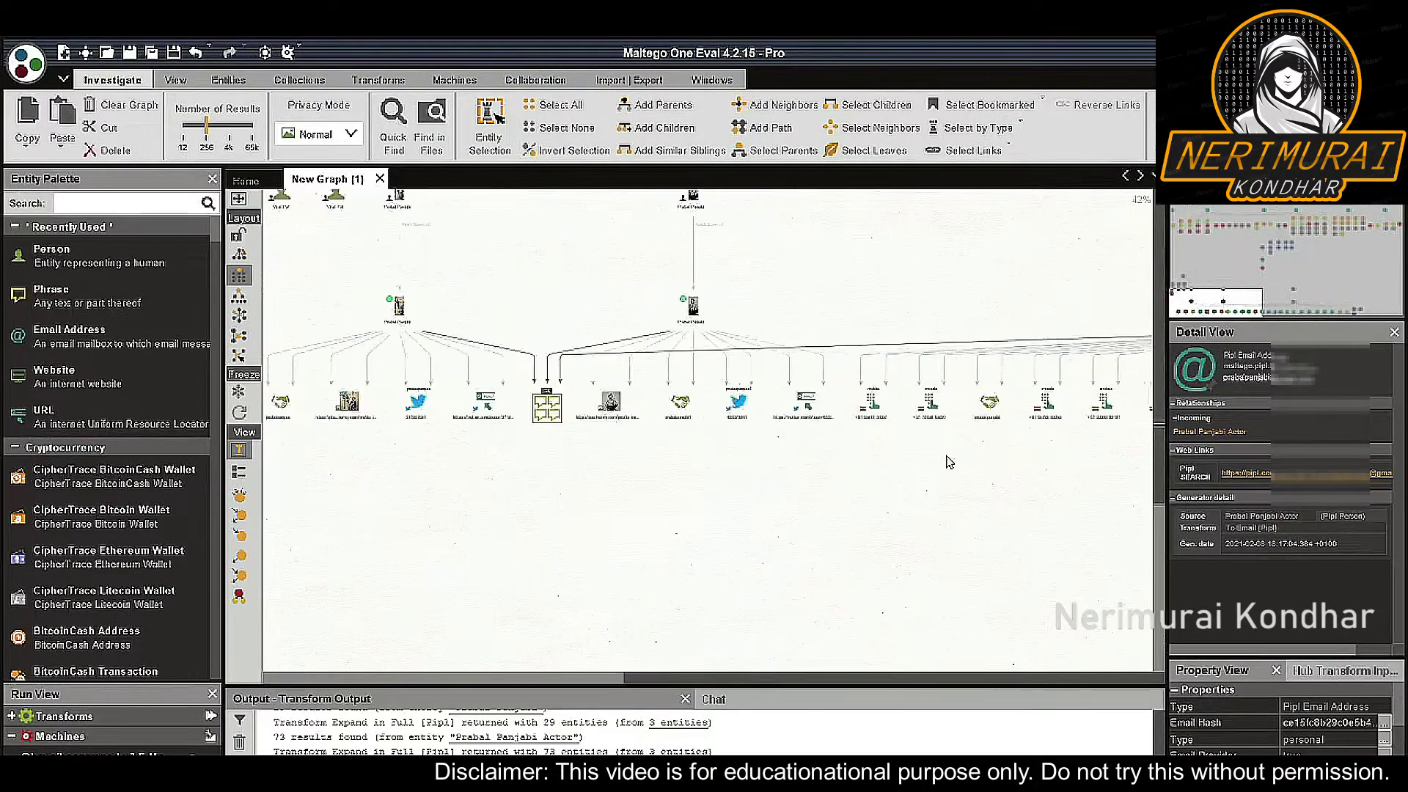
scroll(950, 443, right, 5)
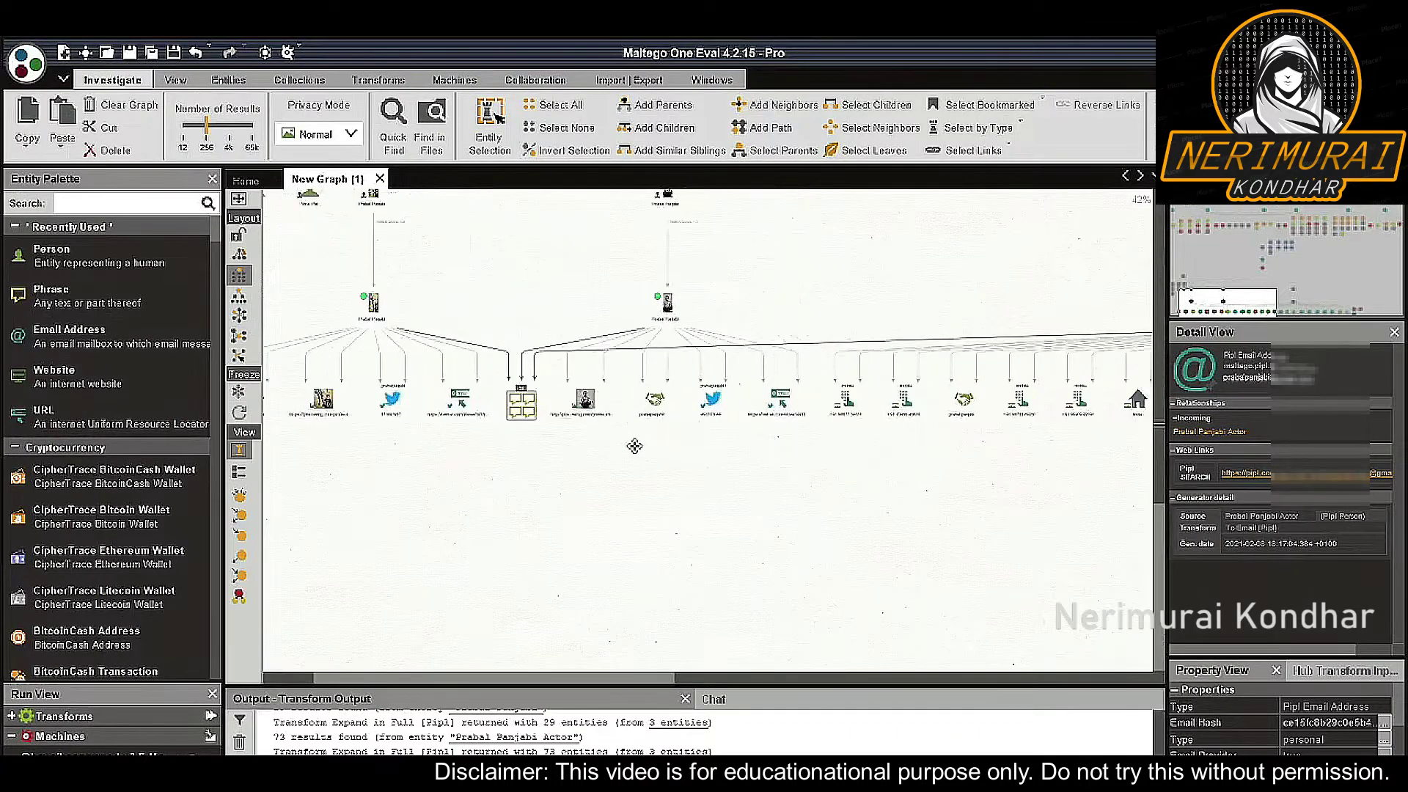
scroll(949, 434, up, 2)
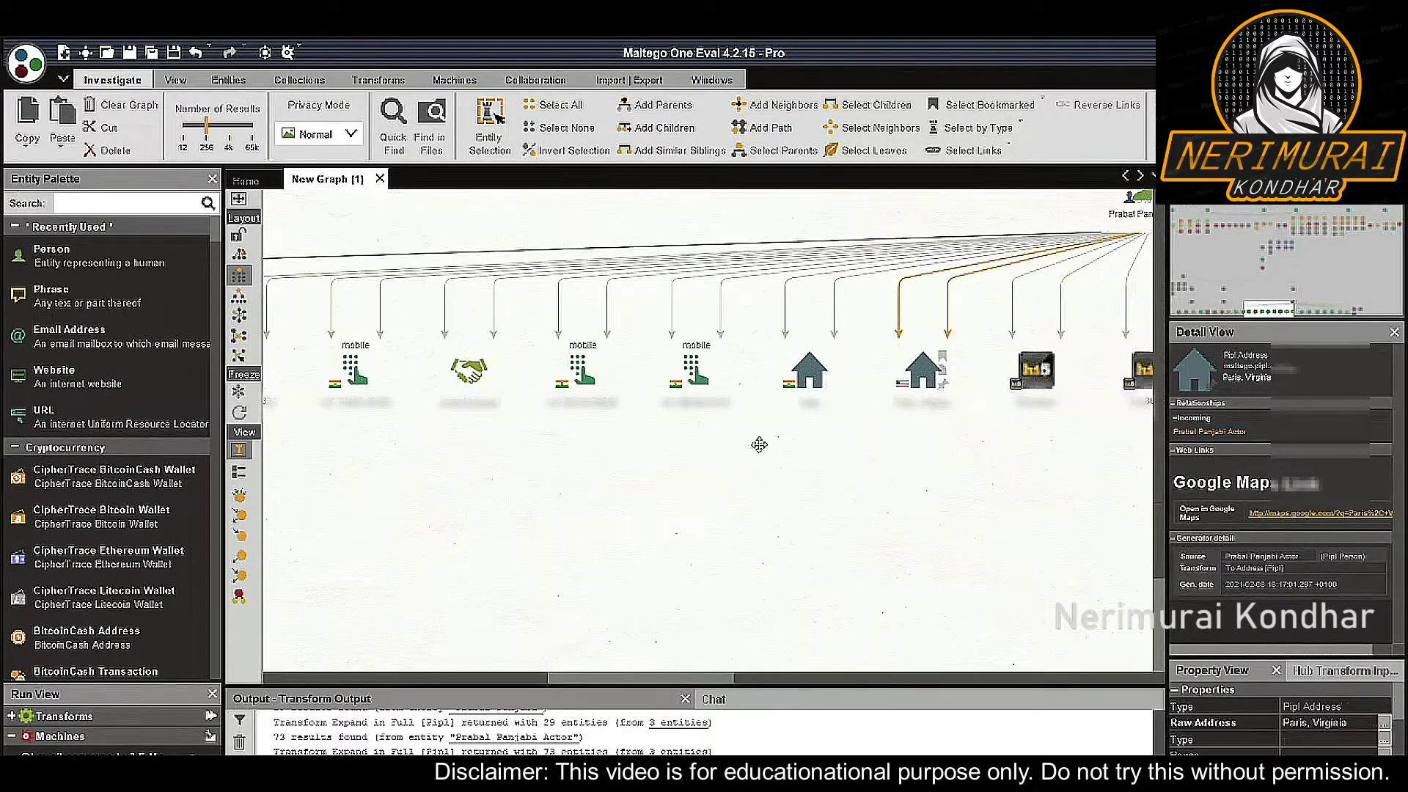
drag(763, 443, 895, 427)
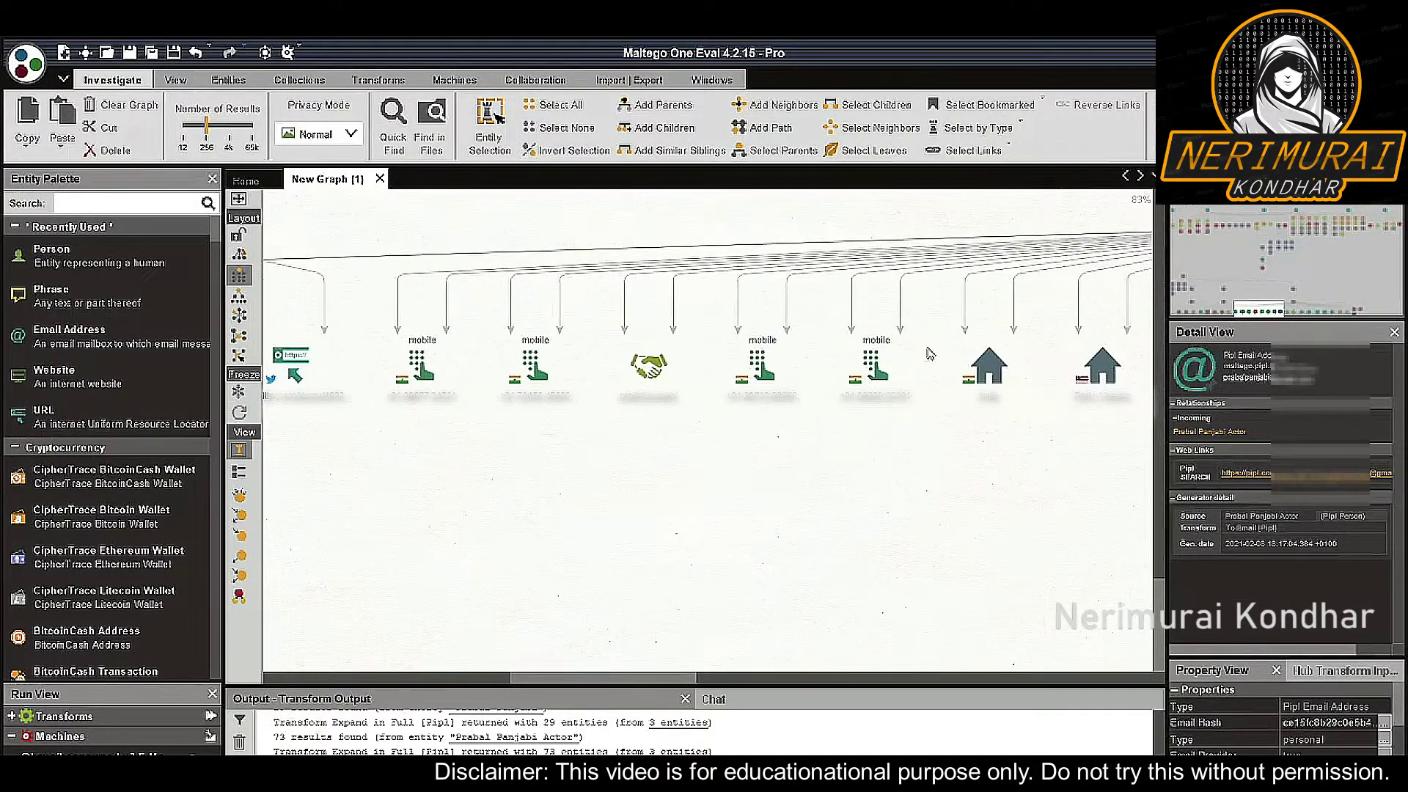
click(536, 370)
click(455, 398)
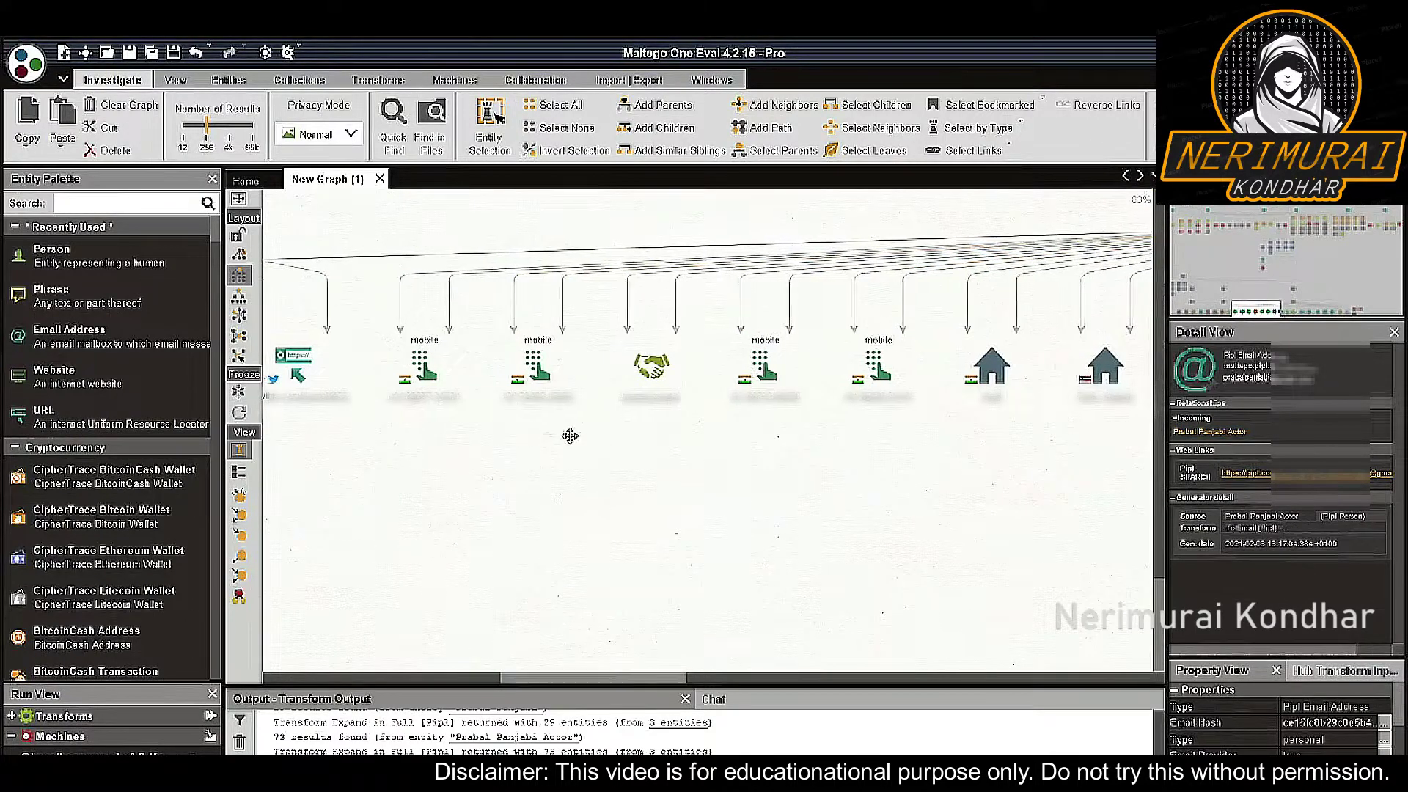
drag(585, 433, 736, 442)
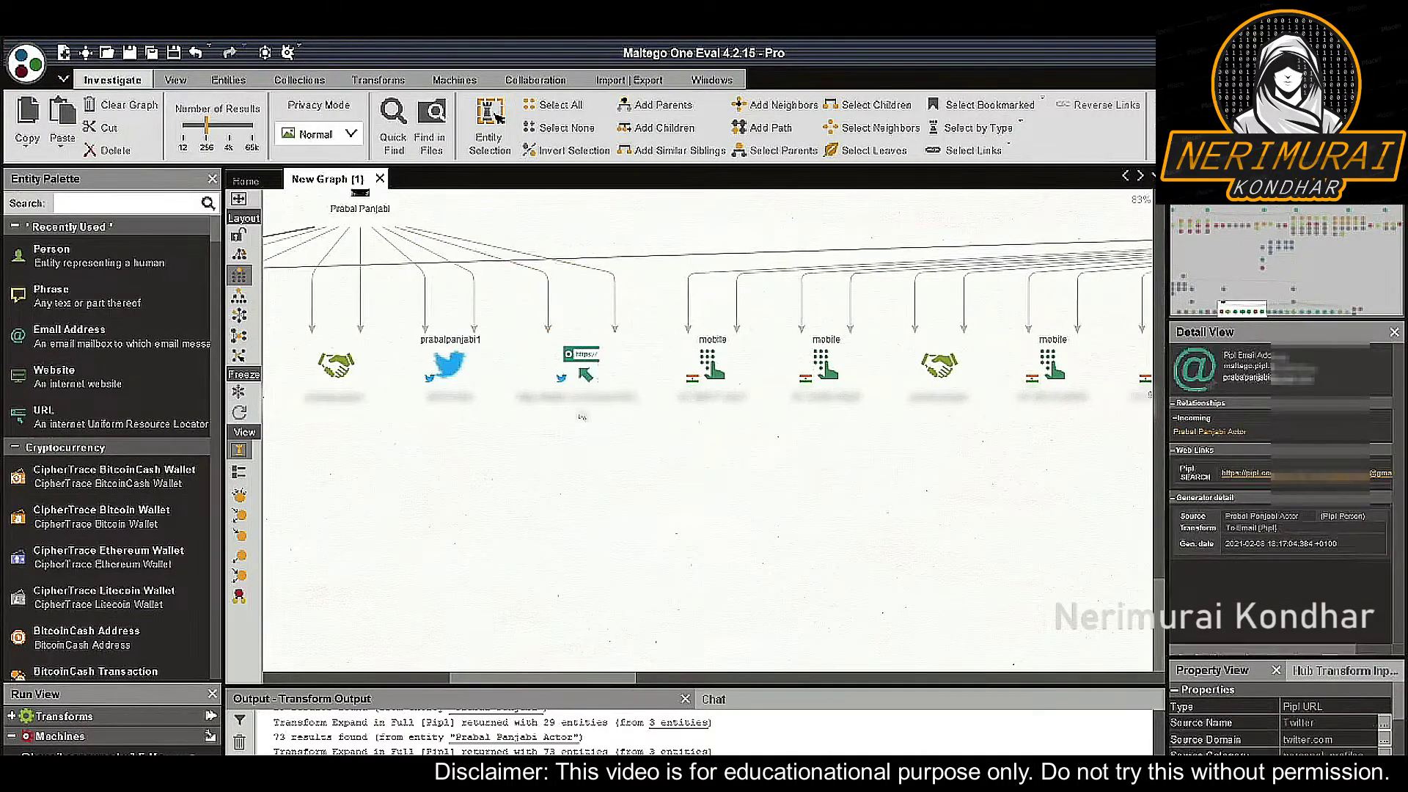
scroll(880, 453, down, 1)
scroll(881, 453, down, 1)
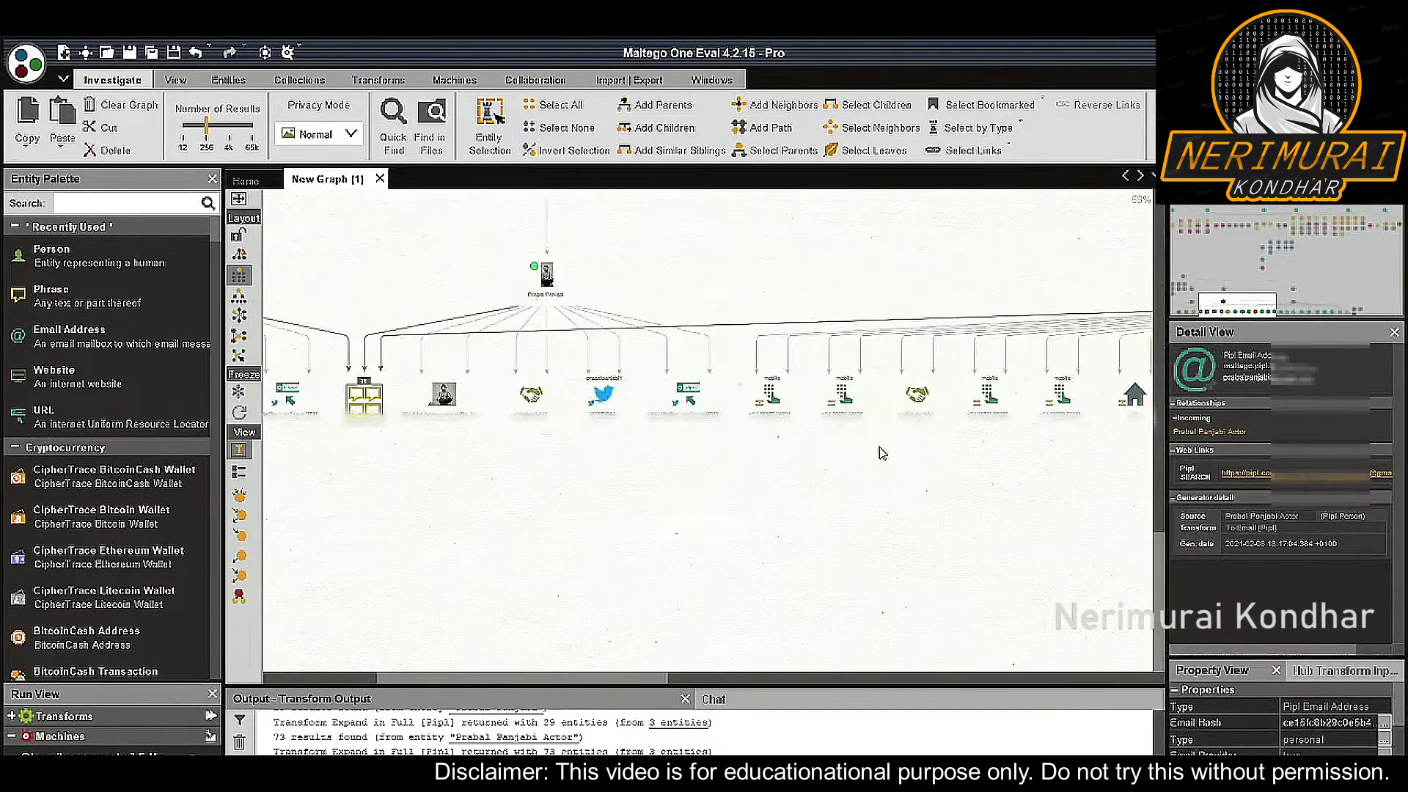
scroll(622, 465, down, 1)
drag(607, 449, 736, 450)
scroll(710, 444, up, 2)
Open the Pipl Tag (25) collection table and browse its tag rows
click(704, 425)
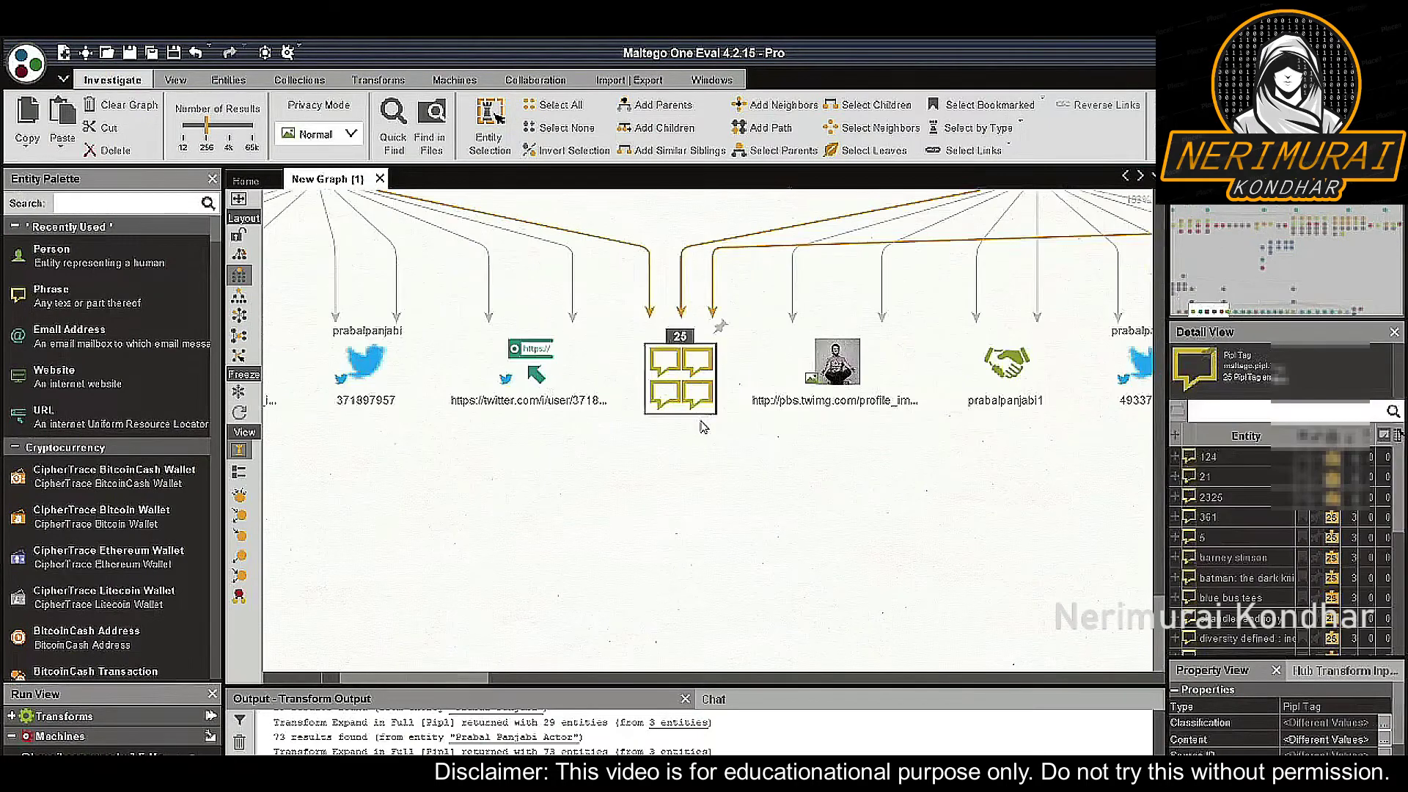
scroll(704, 428, up, 4)
scroll(704, 425, up, 2)
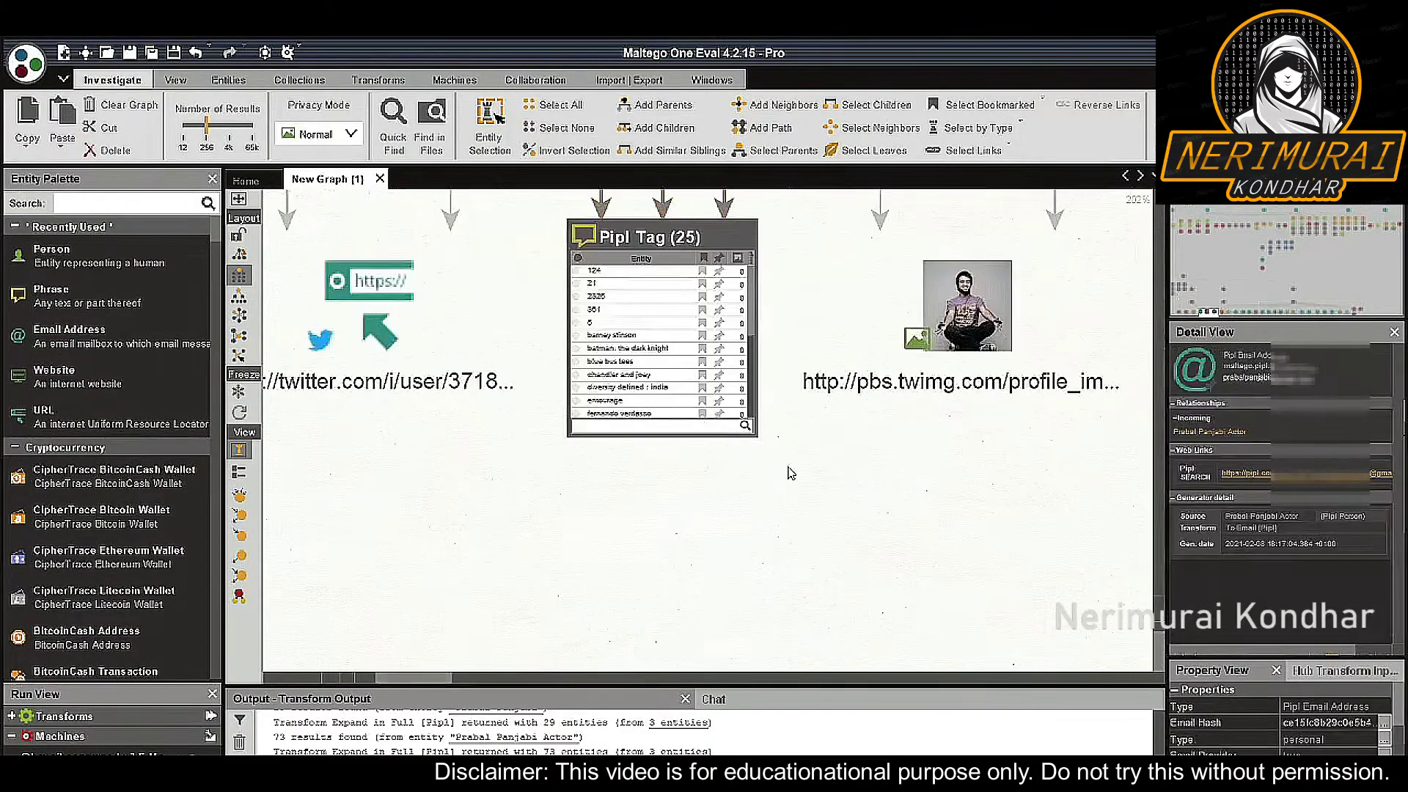
click(706, 409)
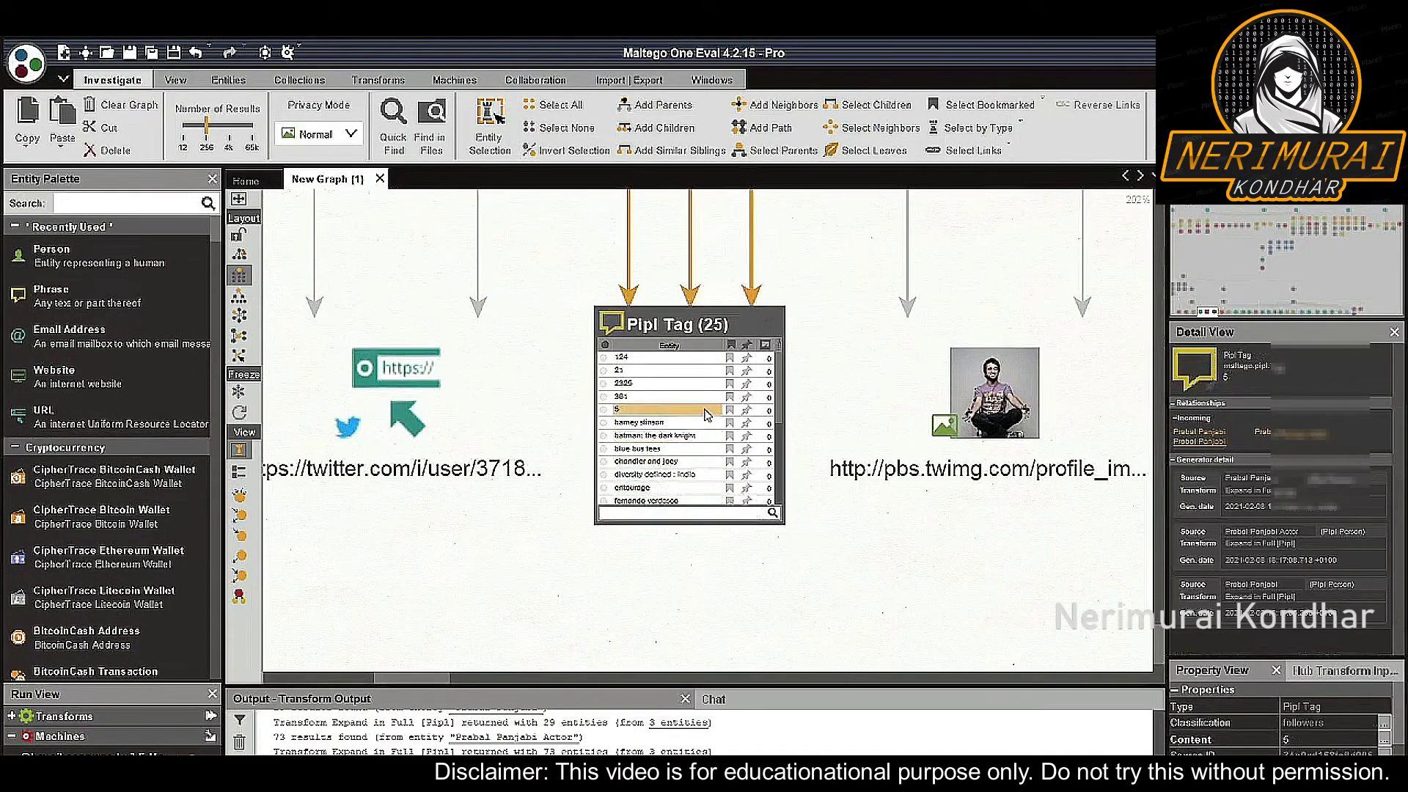
scroll(706, 412, down, 2)
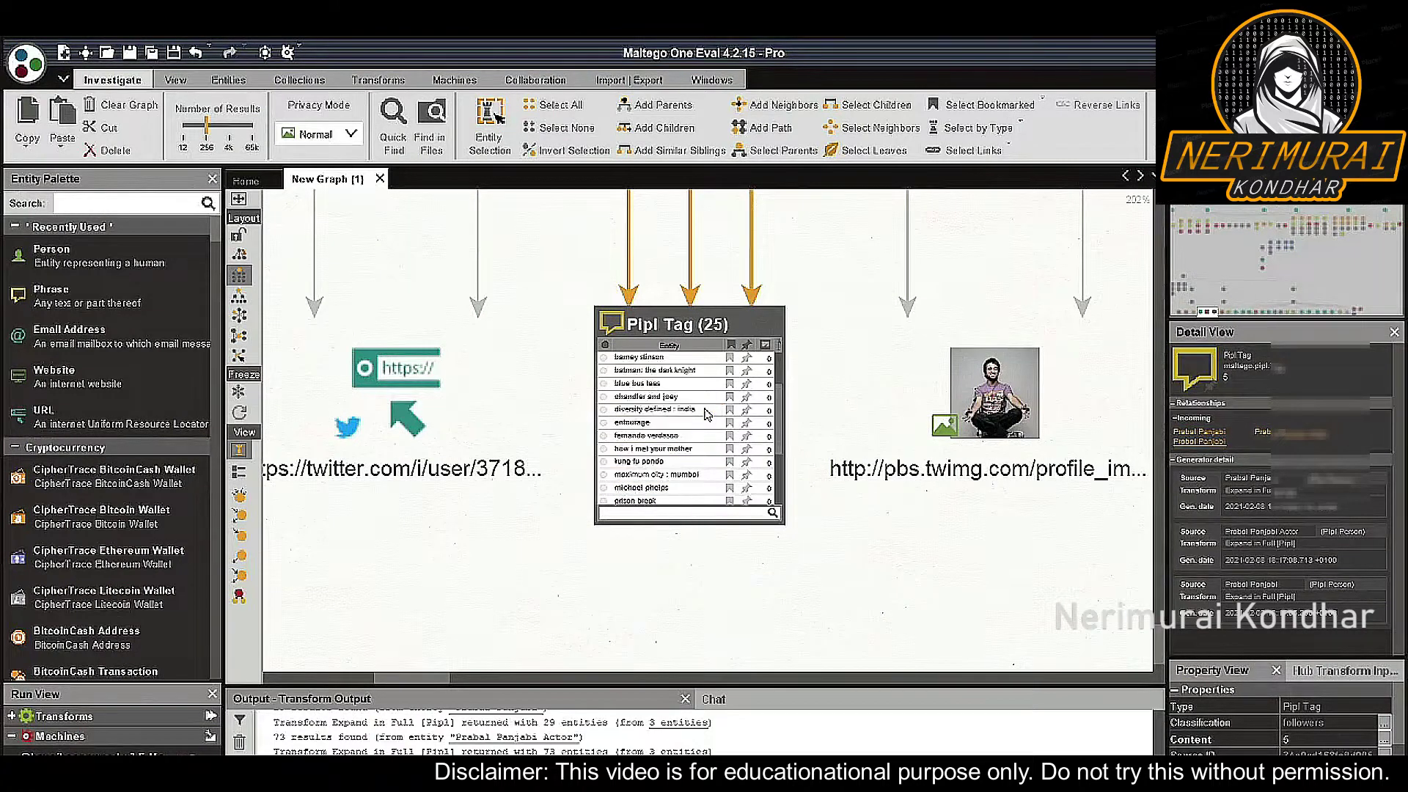
scroll(706, 413, down, 2)
Mark the how i met your mother, kung fu panda, batman: the dark knight, prison break and watermelon tags
click(706, 409)
click(702, 384)
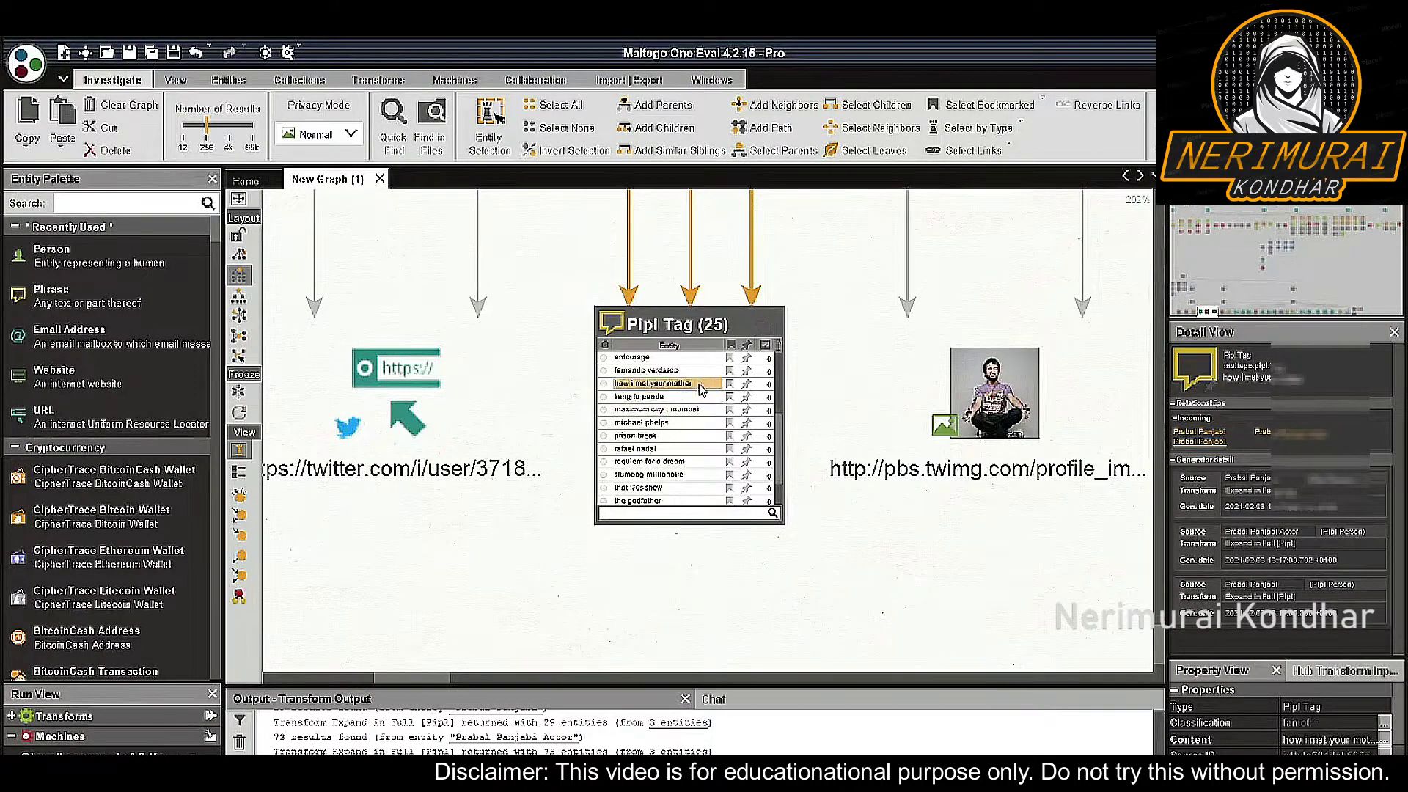
click(702, 385)
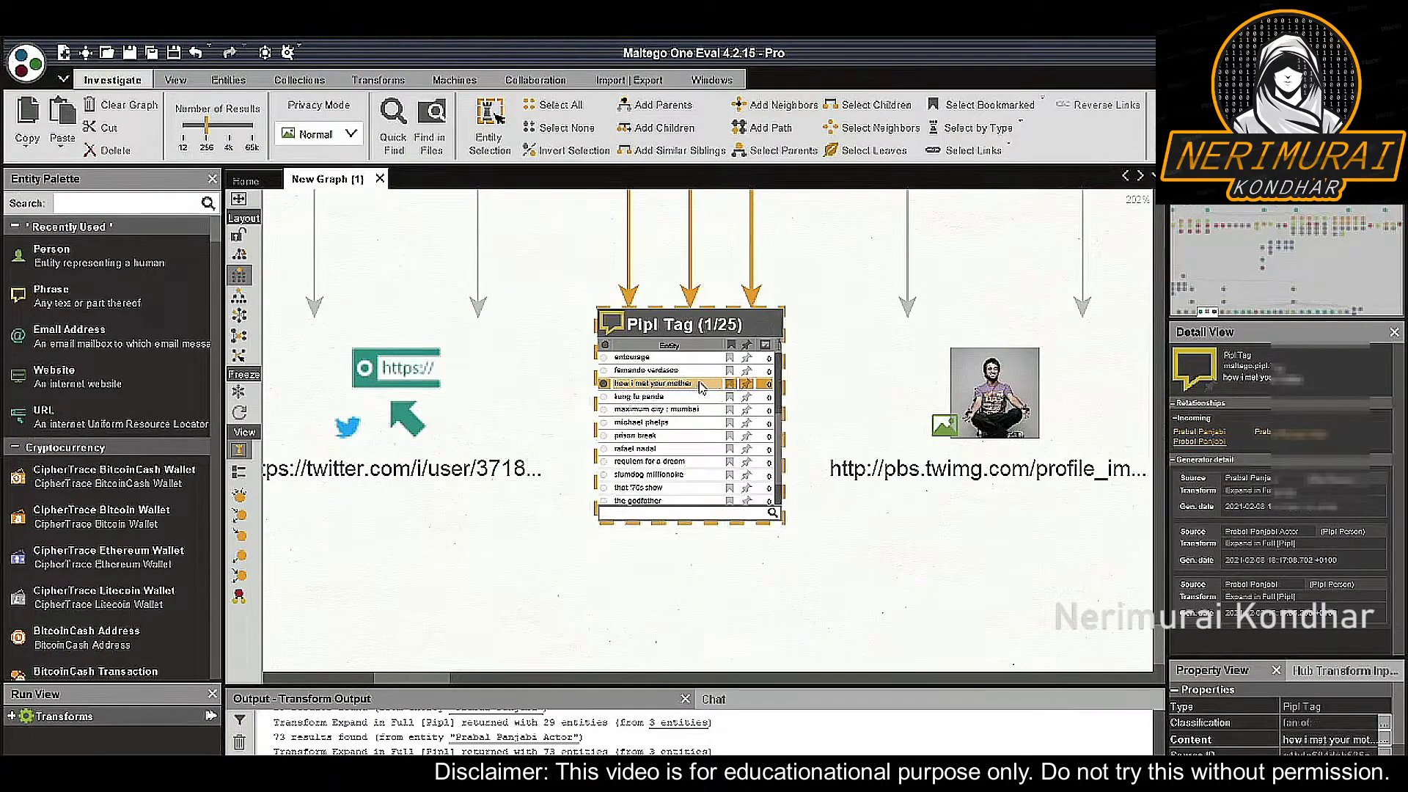
click(659, 397)
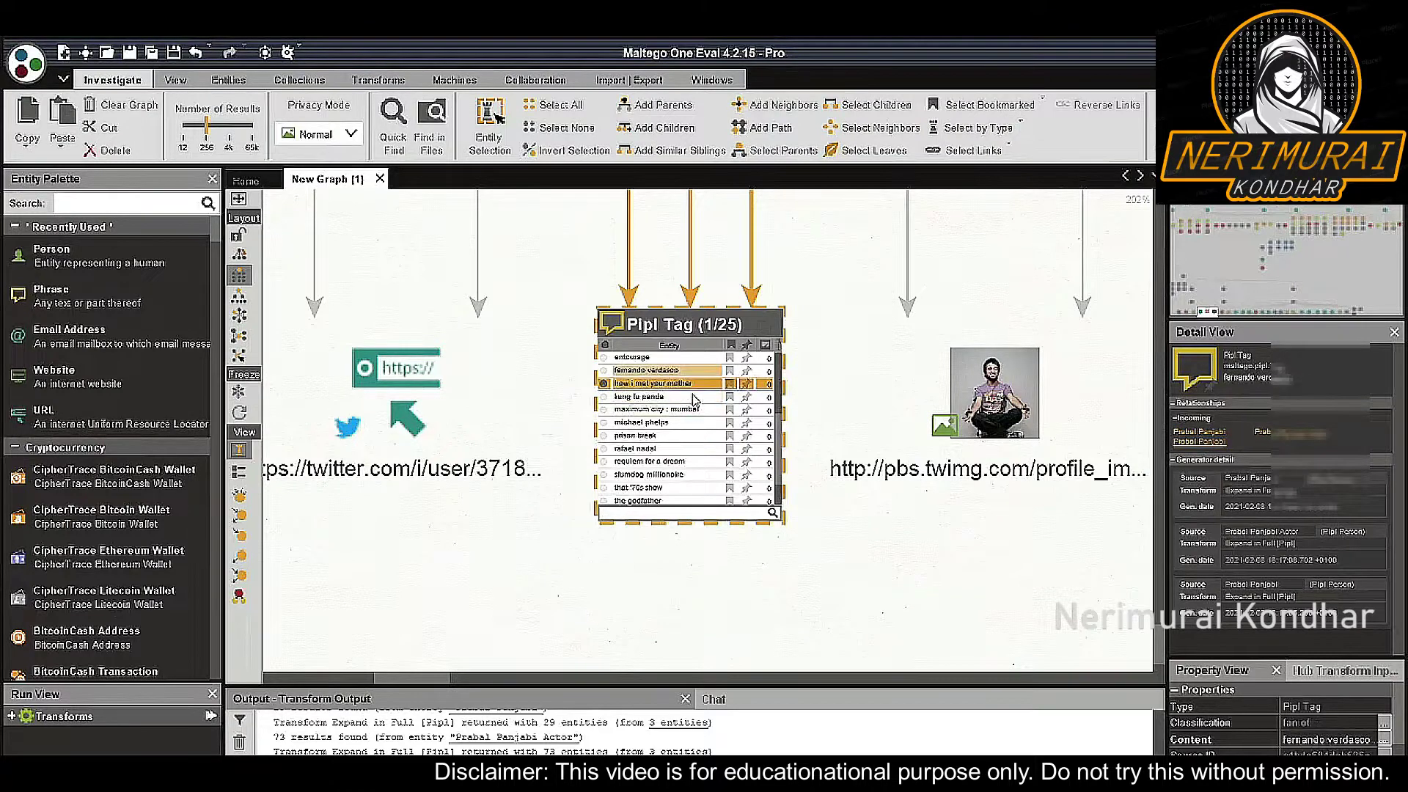
click(696, 399)
scroll(696, 400, up, 3)
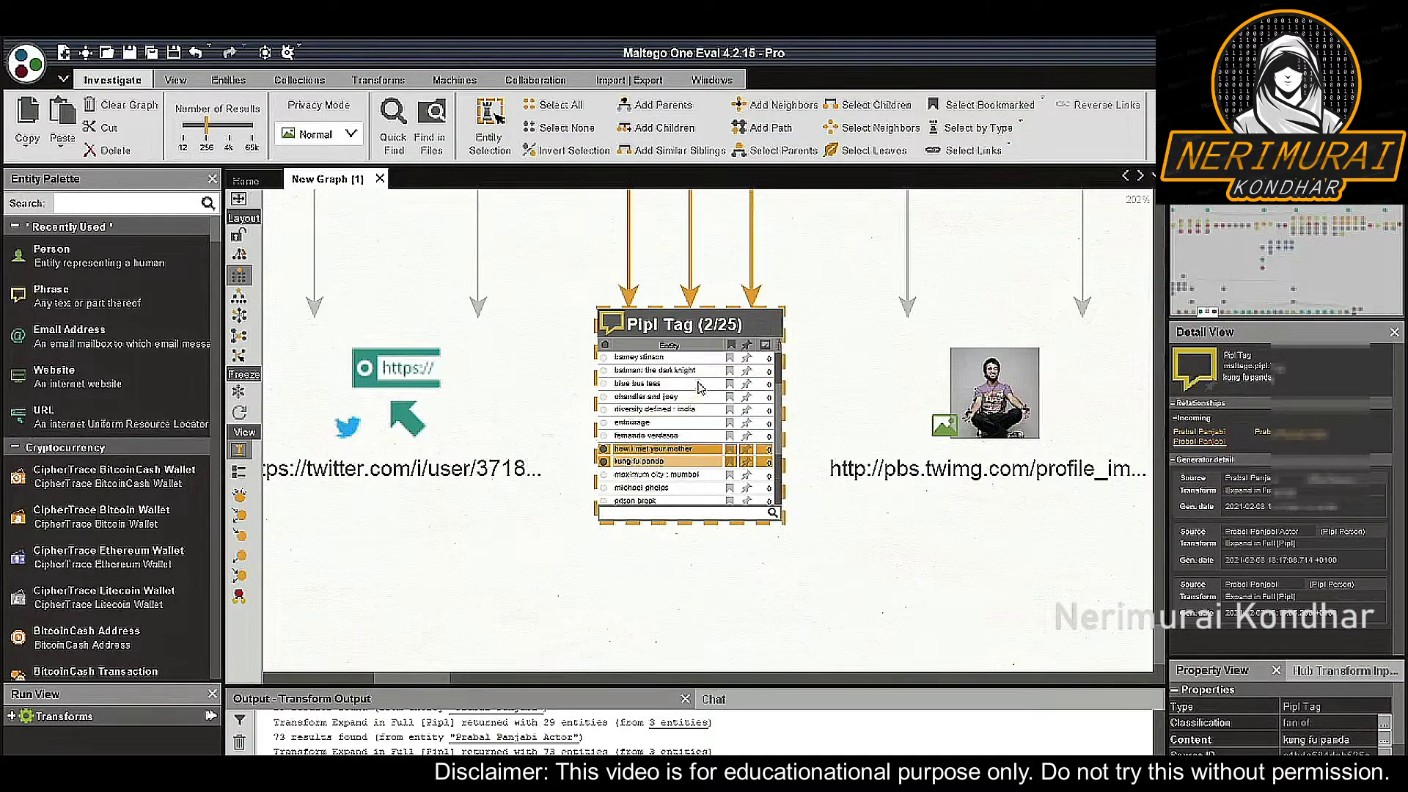
click(700, 375)
click(700, 376)
scroll(693, 426, down, 2)
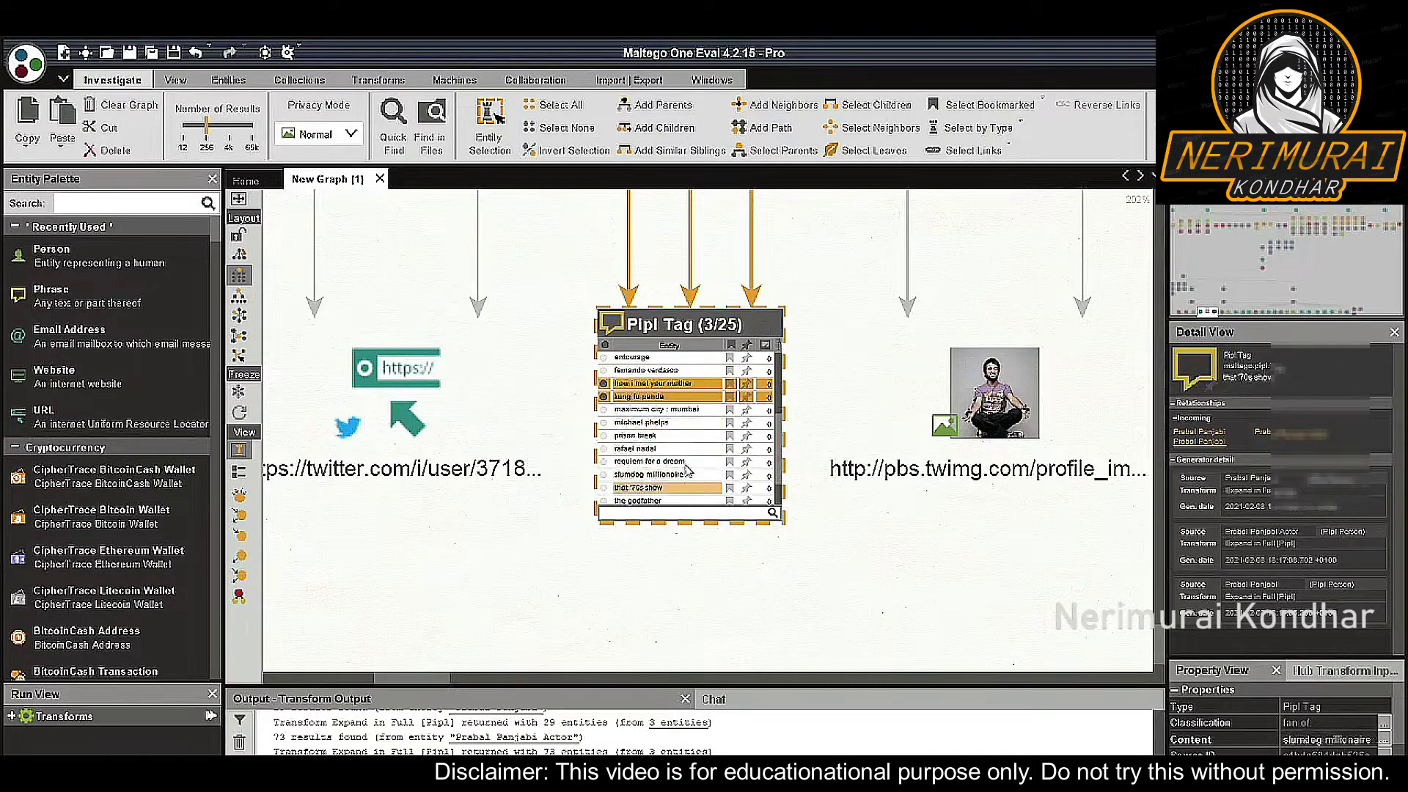
click(688, 436)
scroll(687, 440, down, 1)
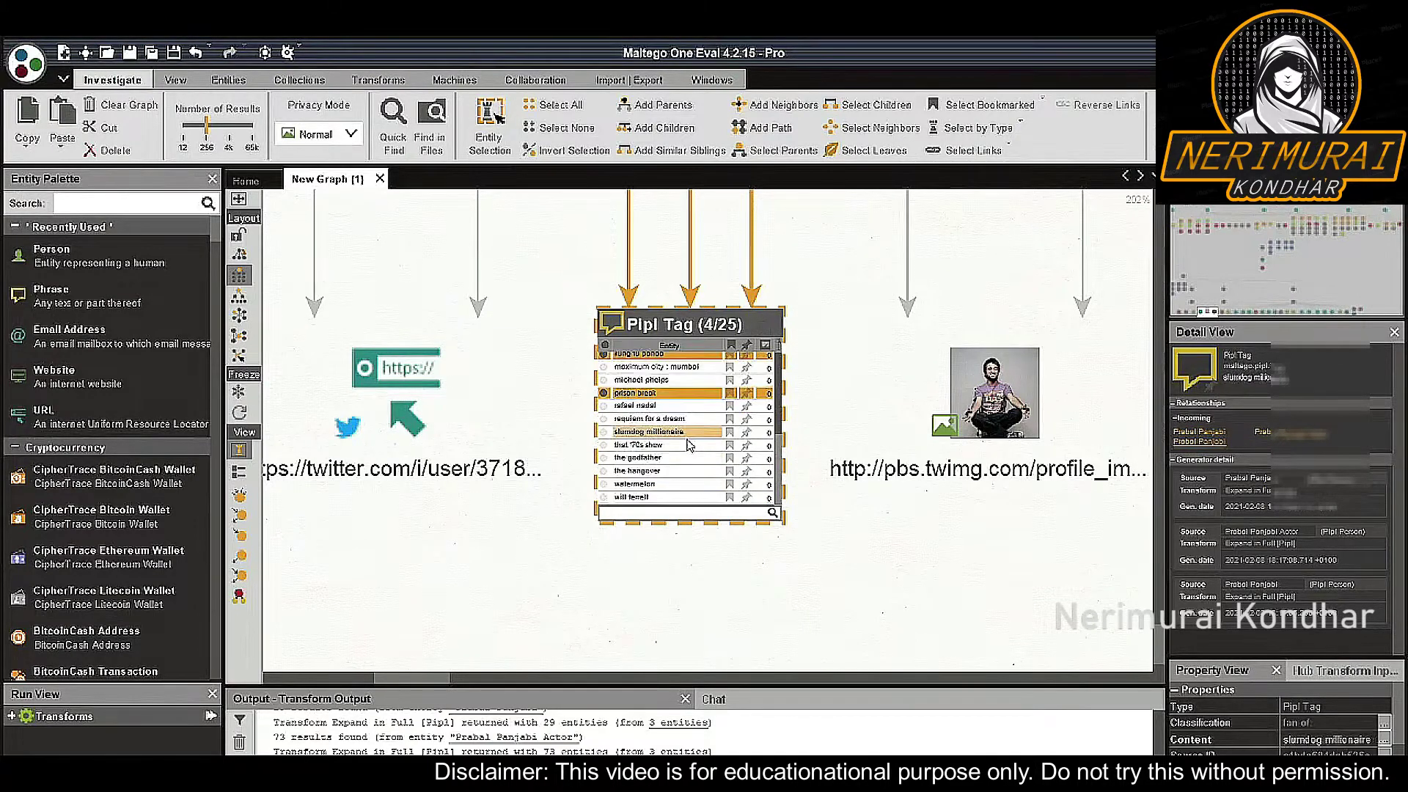
click(686, 486)
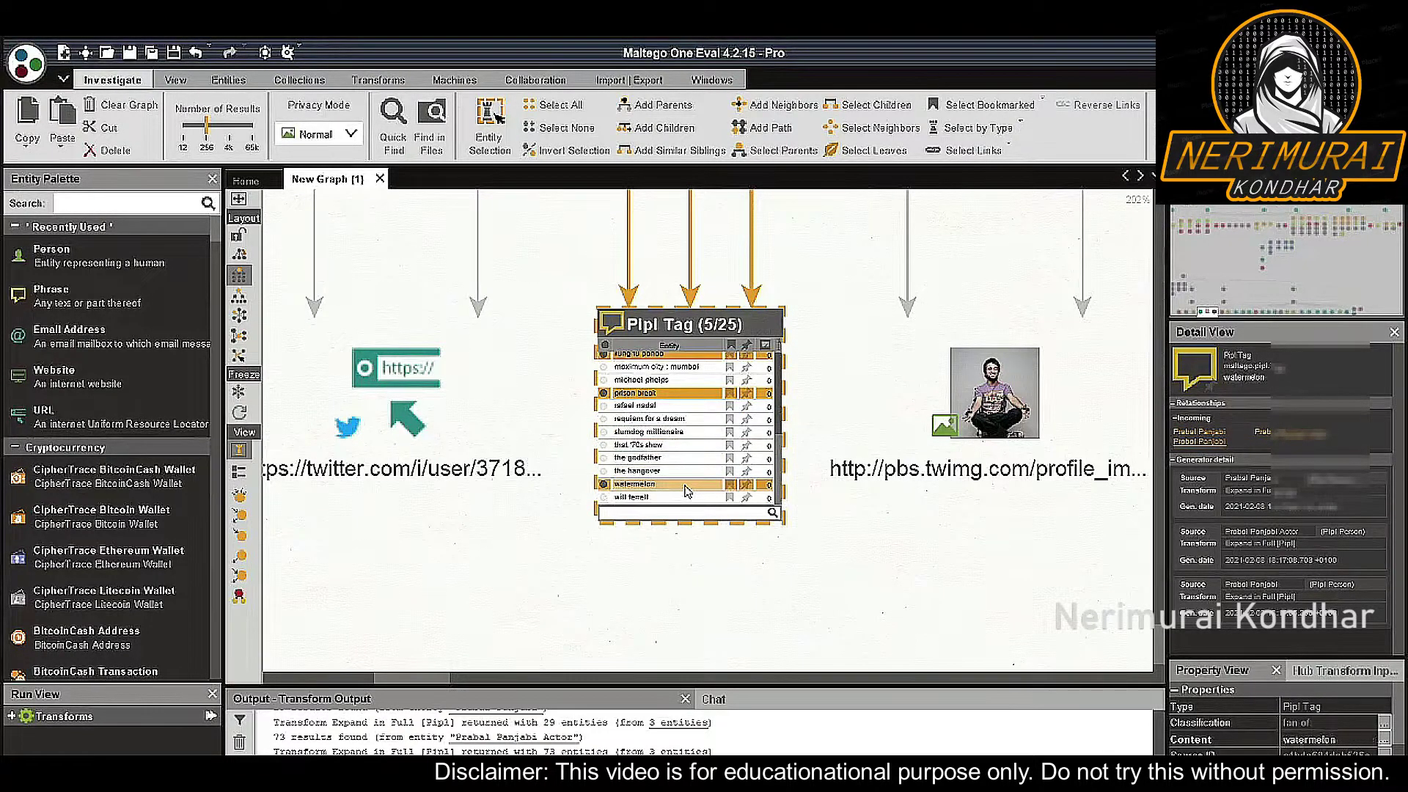
scroll(689, 480, up, 2)
Review the marked tag rows and select all five marked tags together
click(689, 459)
click(698, 420)
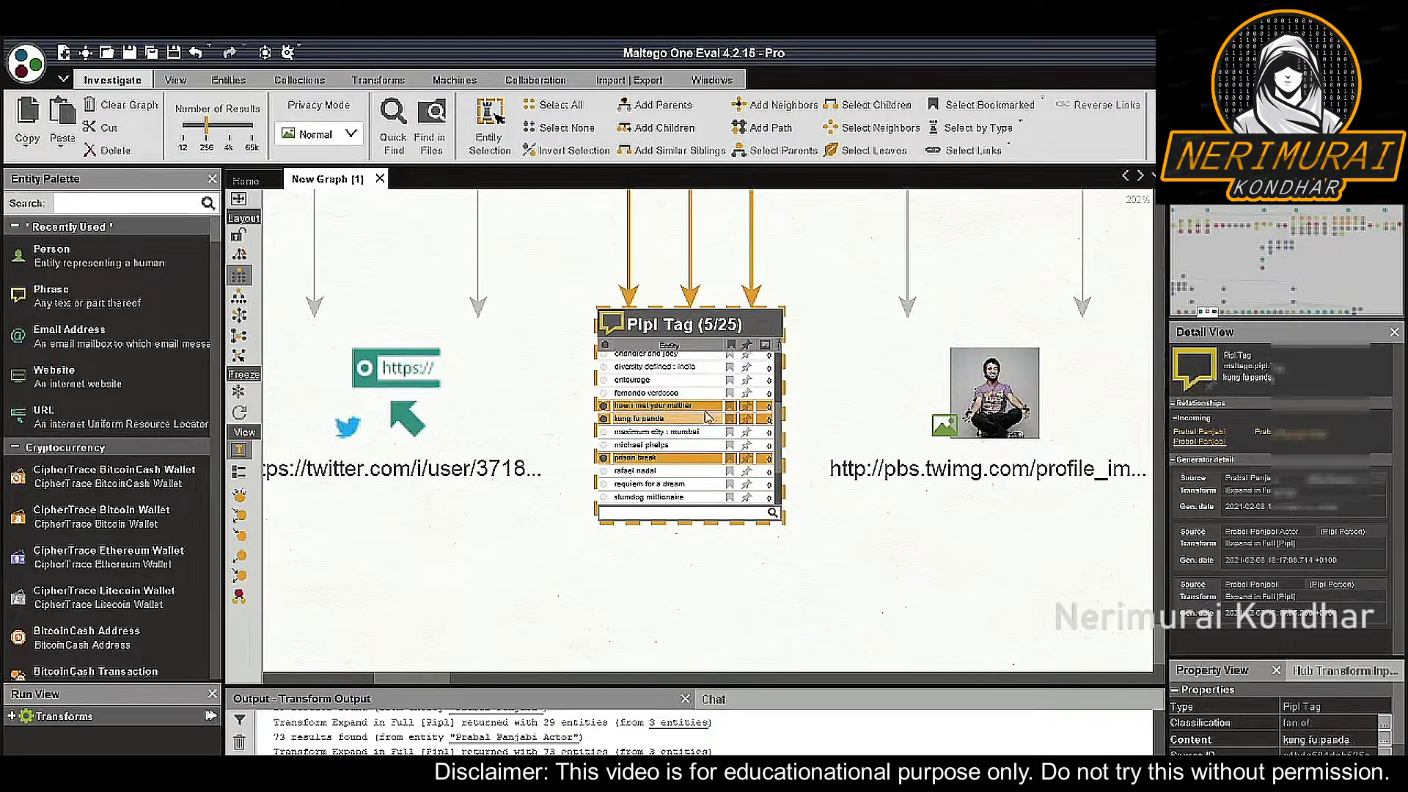
click(715, 394)
scroll(721, 398, up, 2)
scroll(719, 401, down, 2)
click(719, 405)
scroll(721, 408, up, 2)
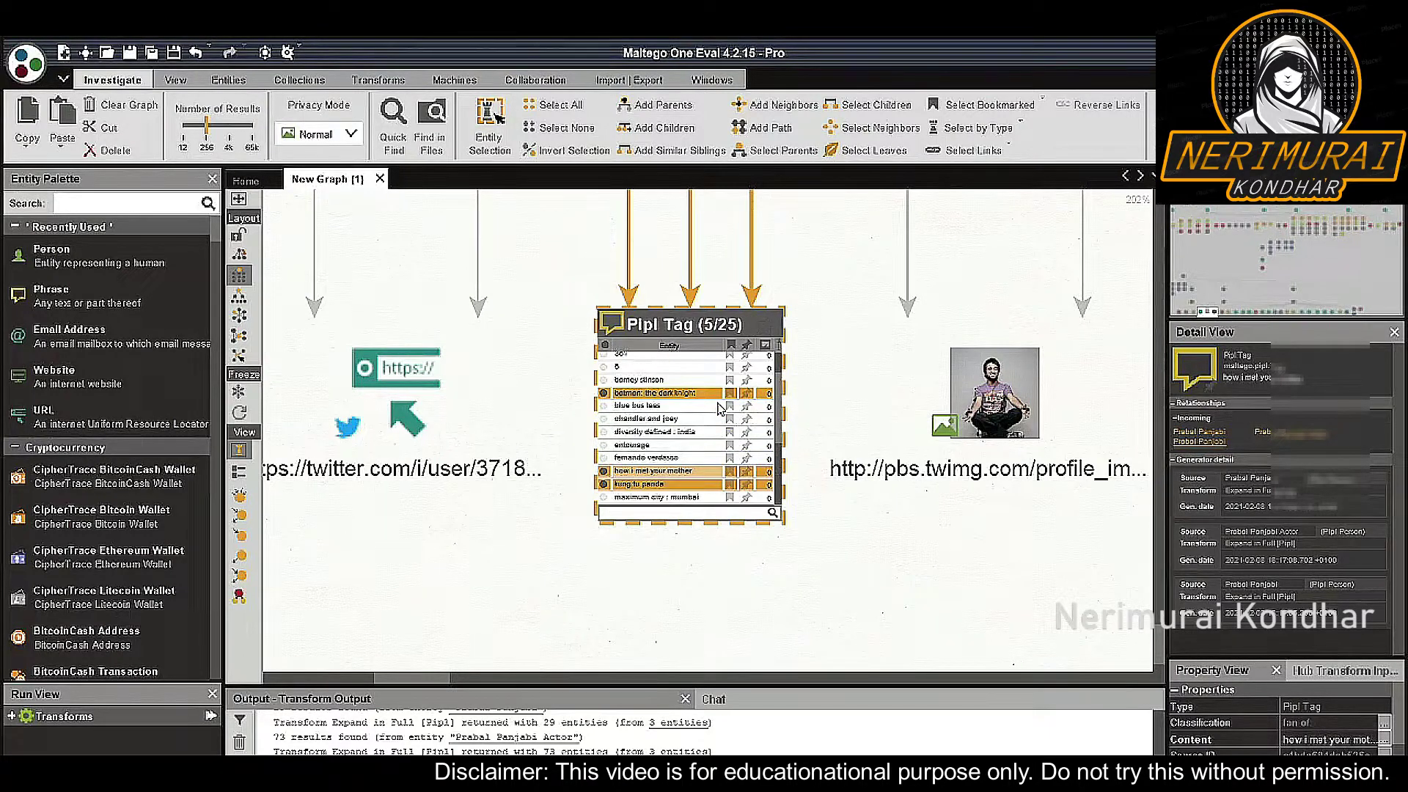
scroll(719, 407, down, 2)
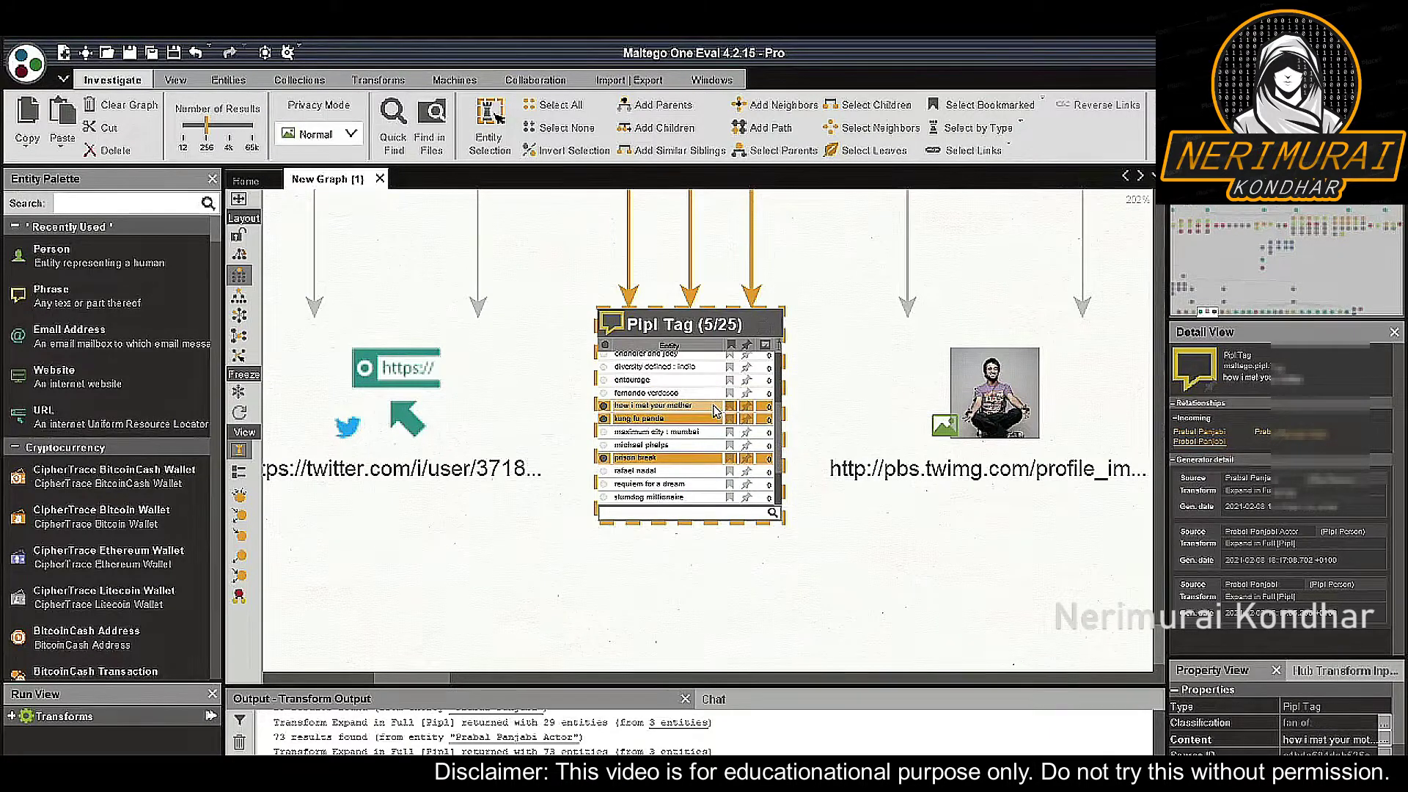
click(713, 407)
Run To Source Origin [Pipl] on the five selected tags to link them to a Facebook entity
right_click(715, 411)
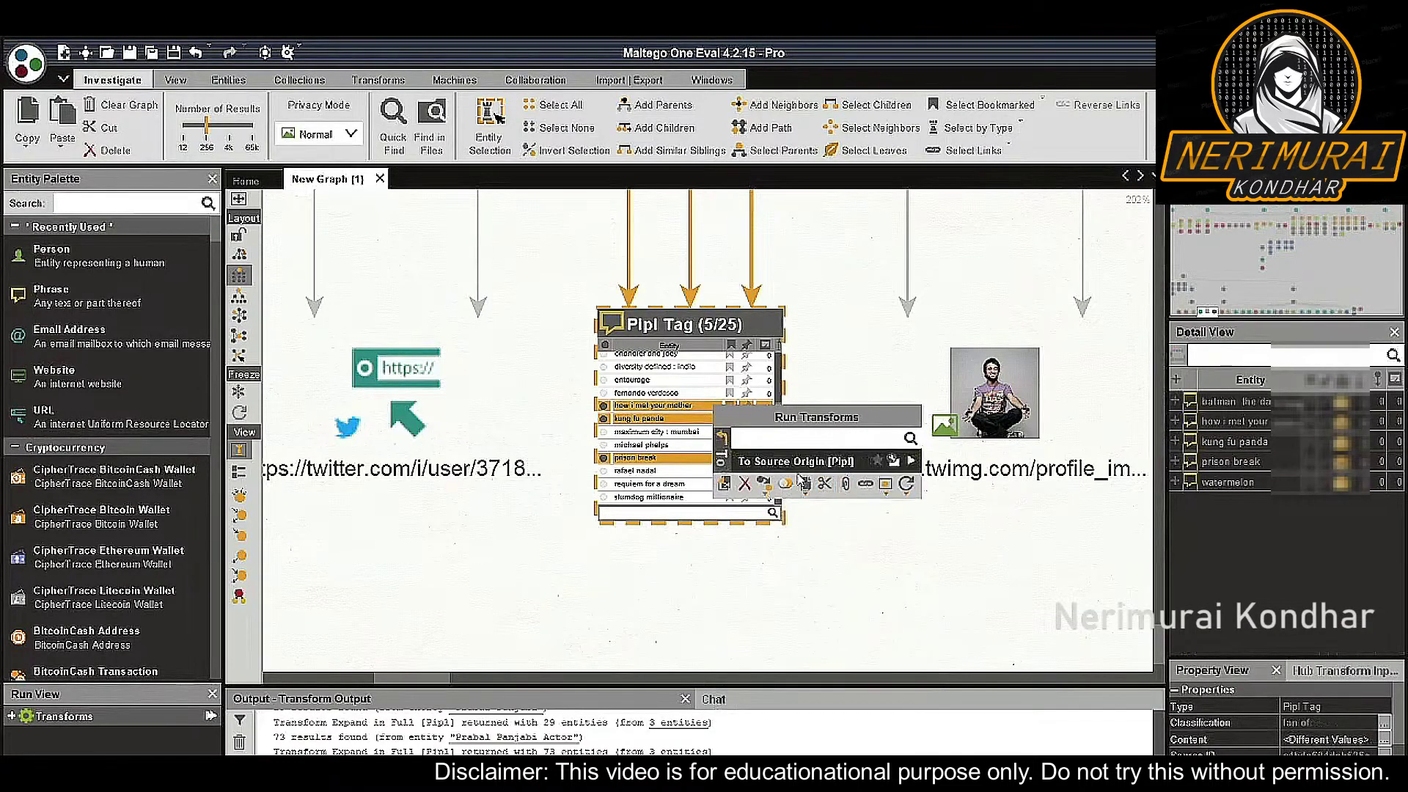
click(912, 462)
click(915, 467)
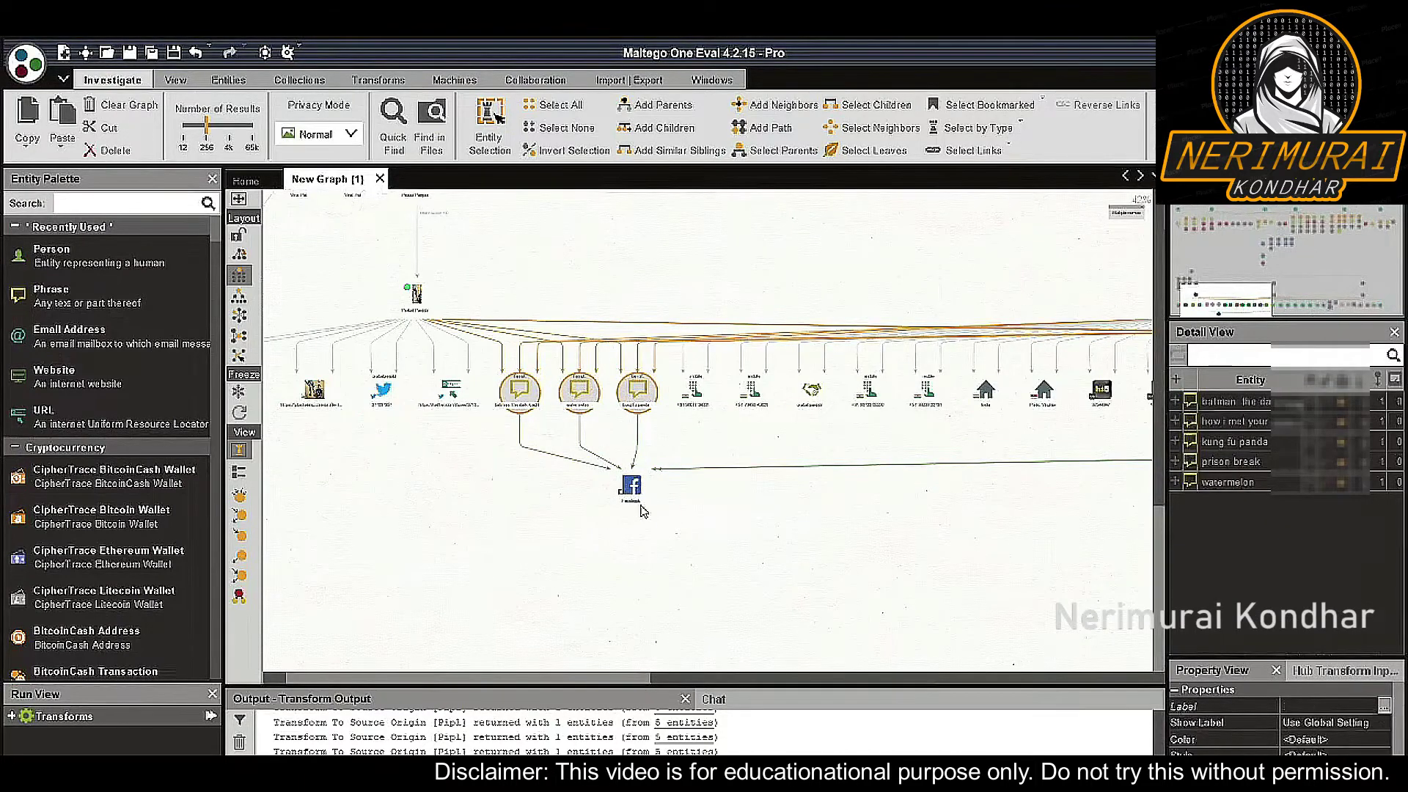
scroll(708, 513, down, 5)
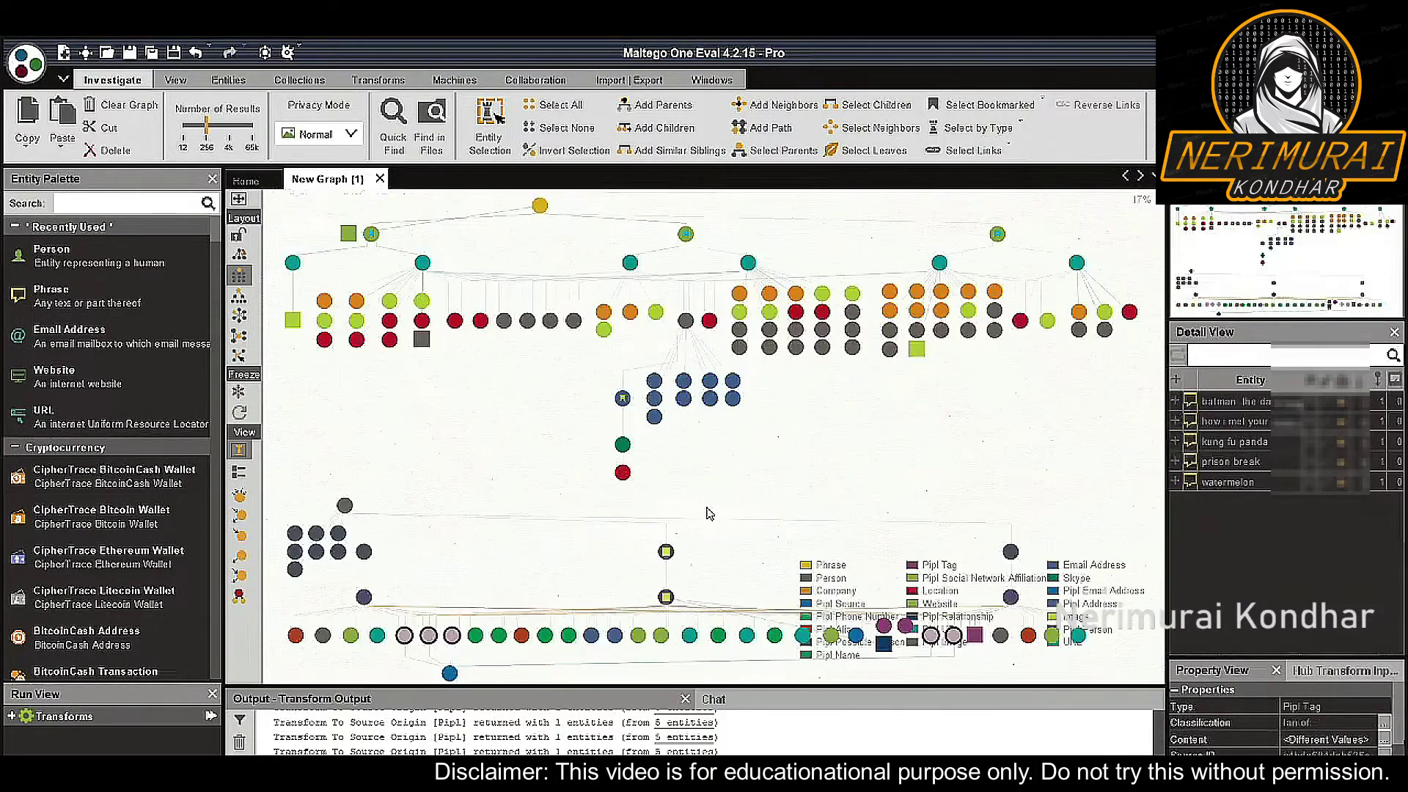
click(804, 472)
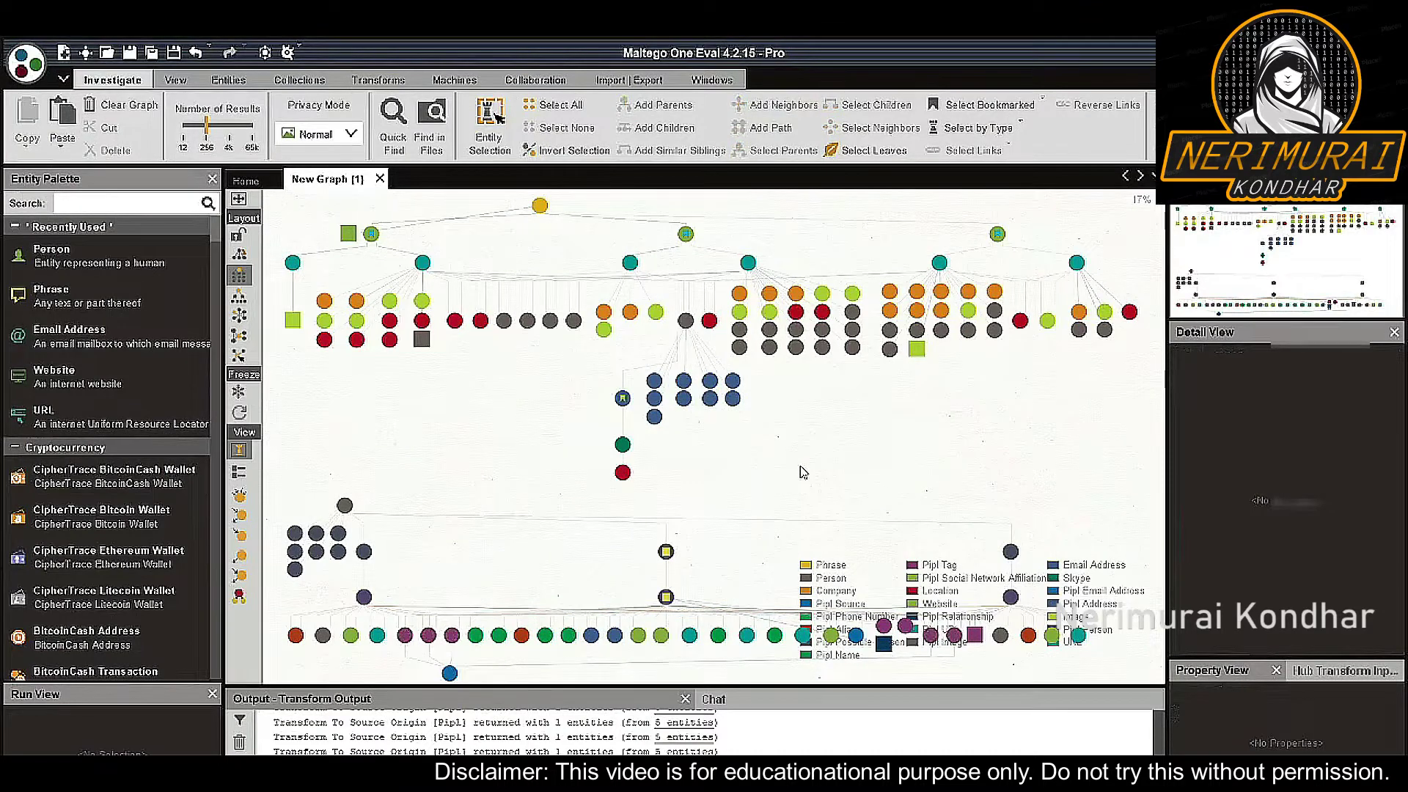